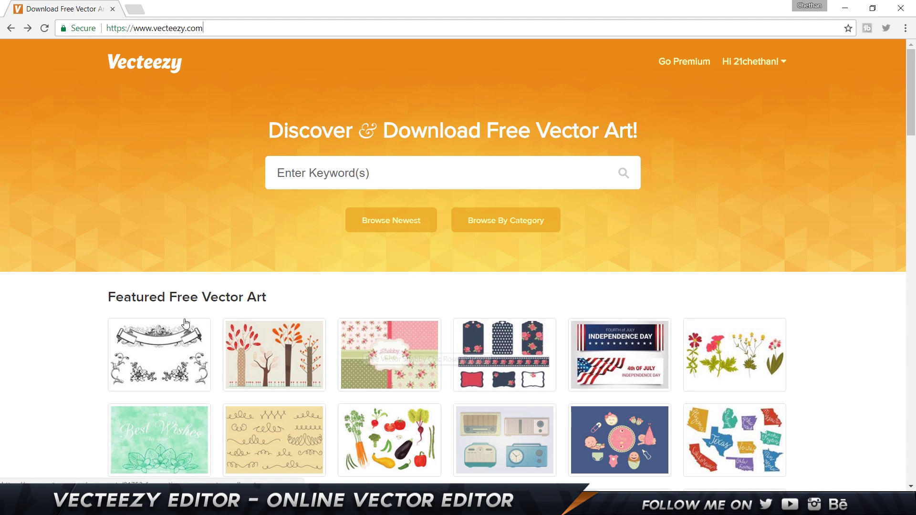
- Look through the homepage's featured and premium vector collections and read the Edit Before You Download section
scroll(180, 214, "down", 2)
scroll(180, 213, "down", 5)
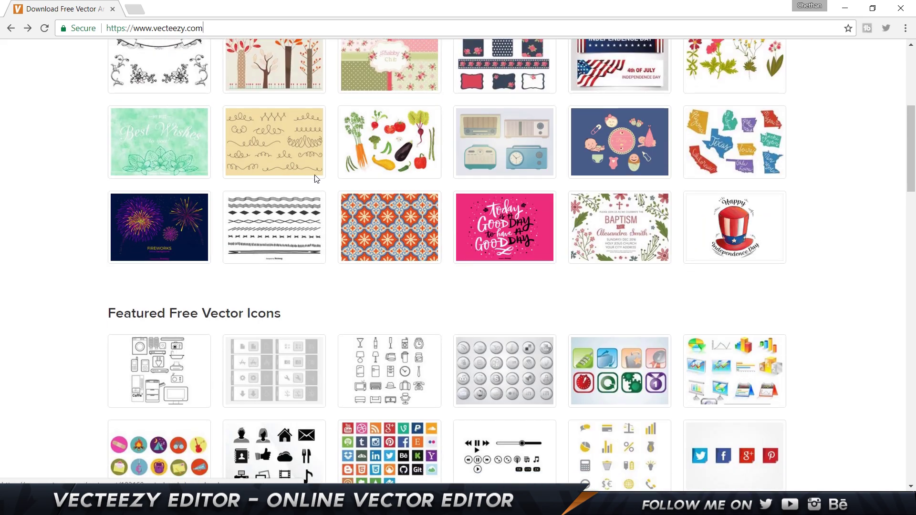
scroll(773, 149, "up", 6)
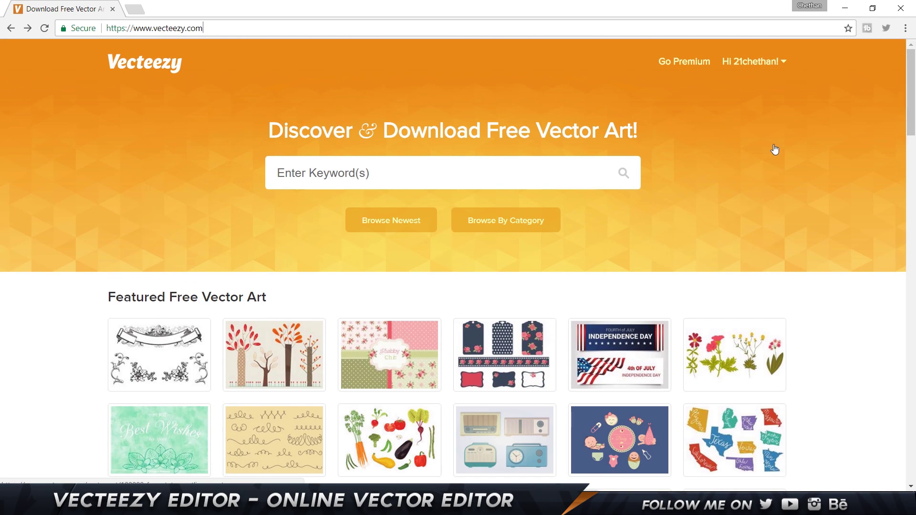
mouse_move(718, 60)
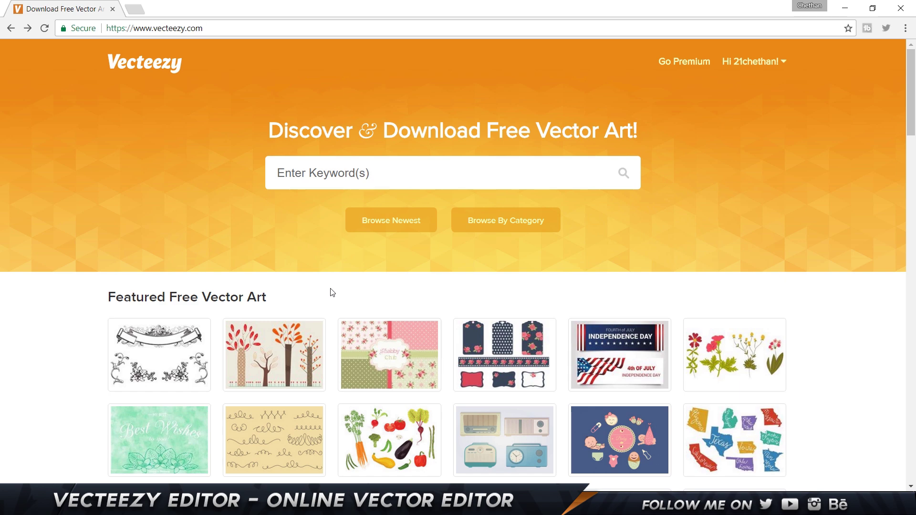
scroll(332, 292, "down", 10)
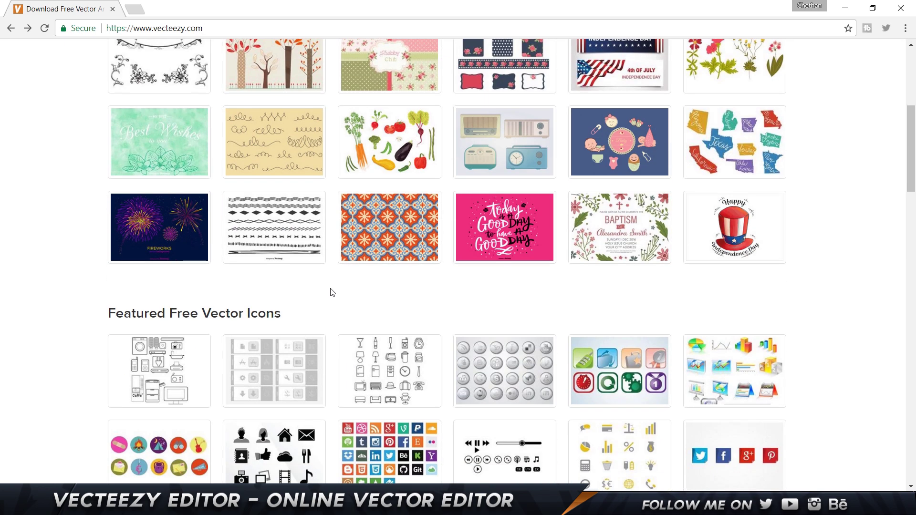
scroll(203, 218, "down", 10)
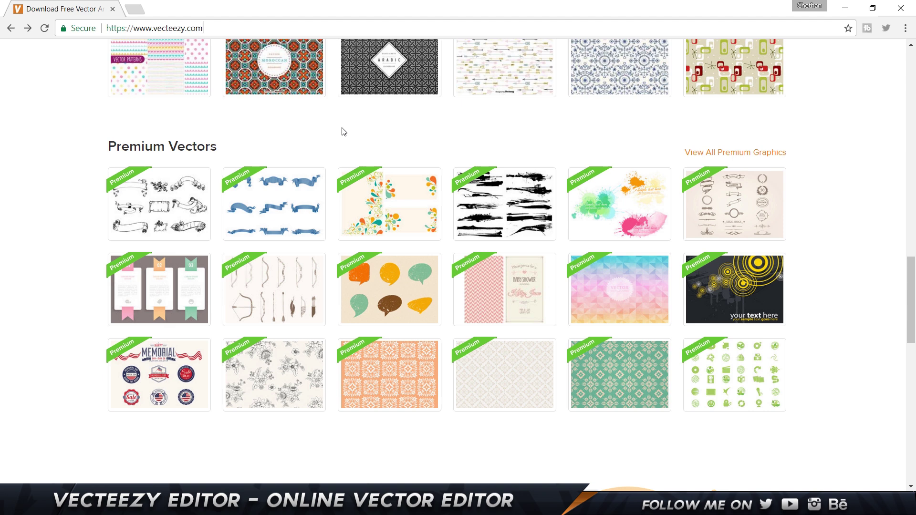
scroll(344, 132, "down", 8)
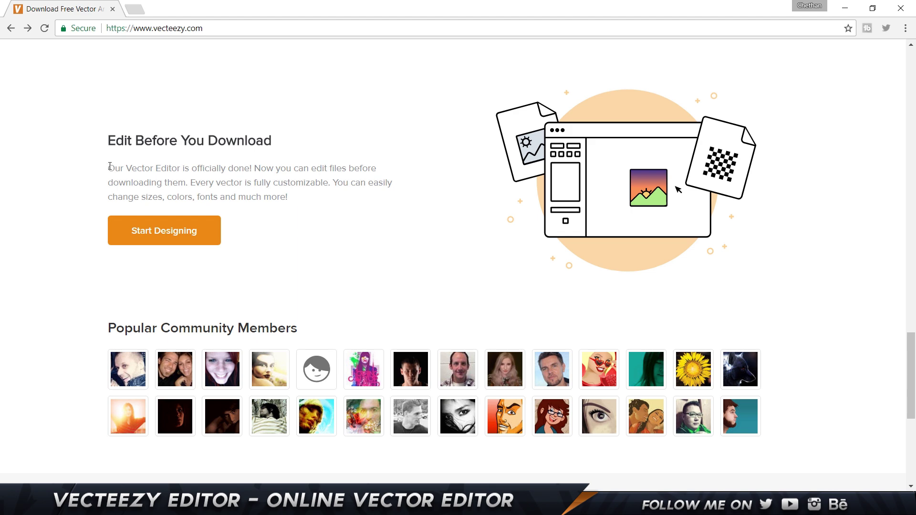
left_click_drag(108, 168, 348, 163)
left_click(112, 196)
scroll(164, 197, "down", 7)
scroll(626, 343, "up", 20)
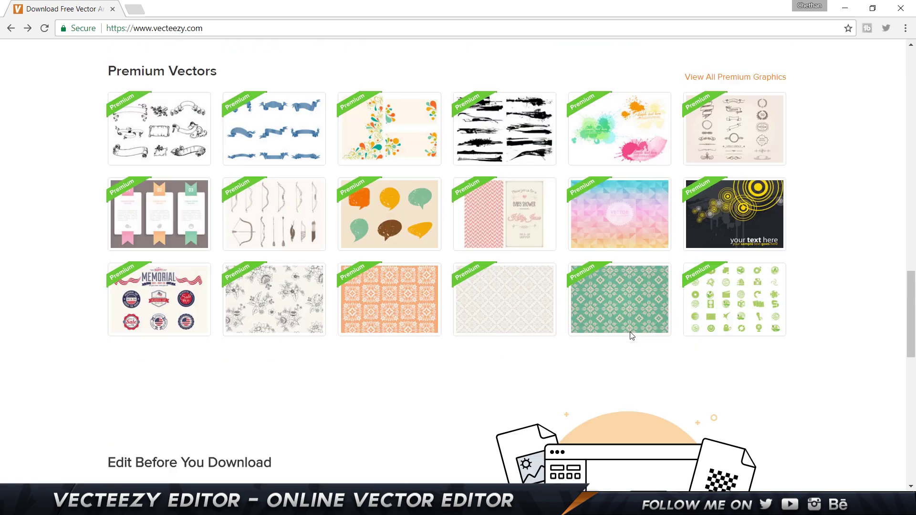
scroll(525, 272, "down", 20)
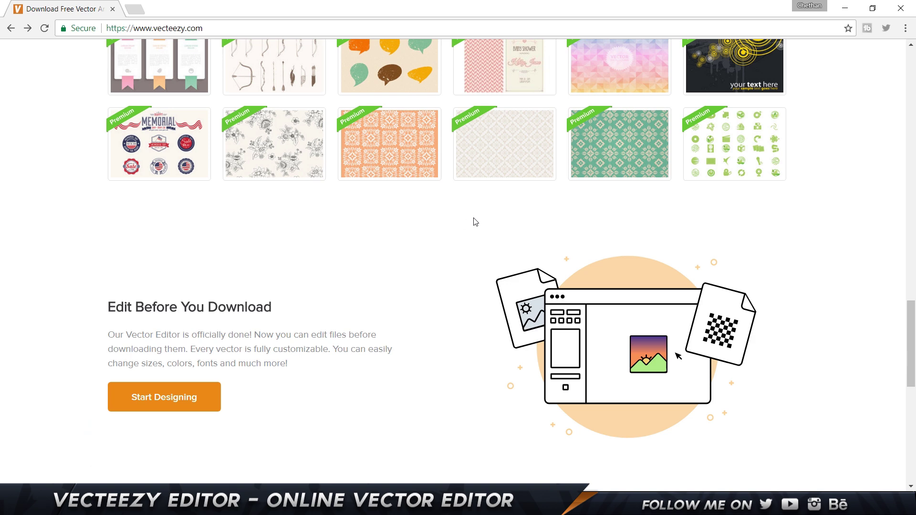
- Open the online vector editor and delete all of the sample Ready to Launch artwork from the canvas
left_click(172, 399)
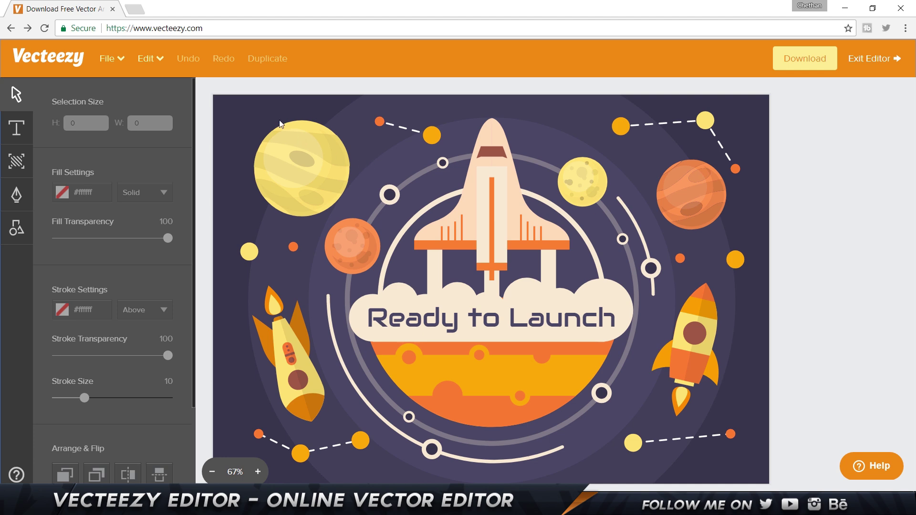
left_click_drag(204, 81, 798, 490)
key("Delete")
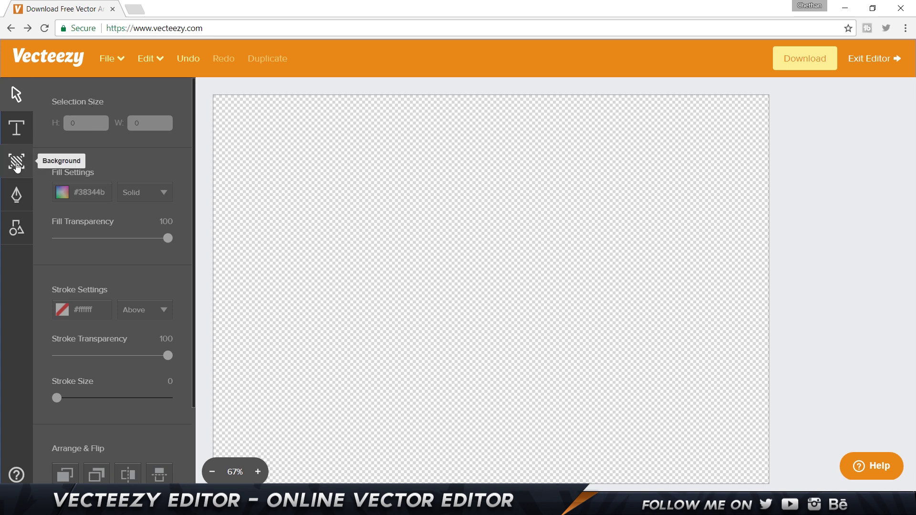
- Set the background size to 1000 high by 1000 wide
left_click(17, 162)
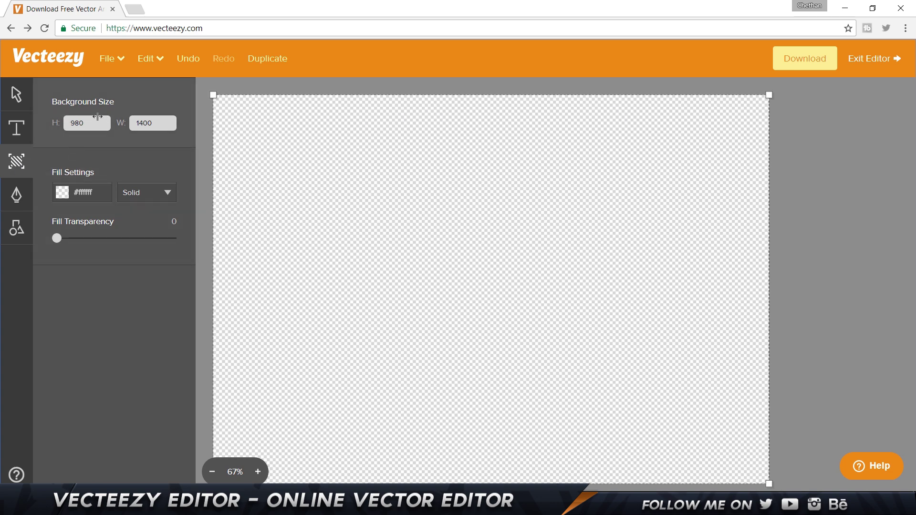
left_click_drag(97, 117, 79, 120)
left_click(77, 122)
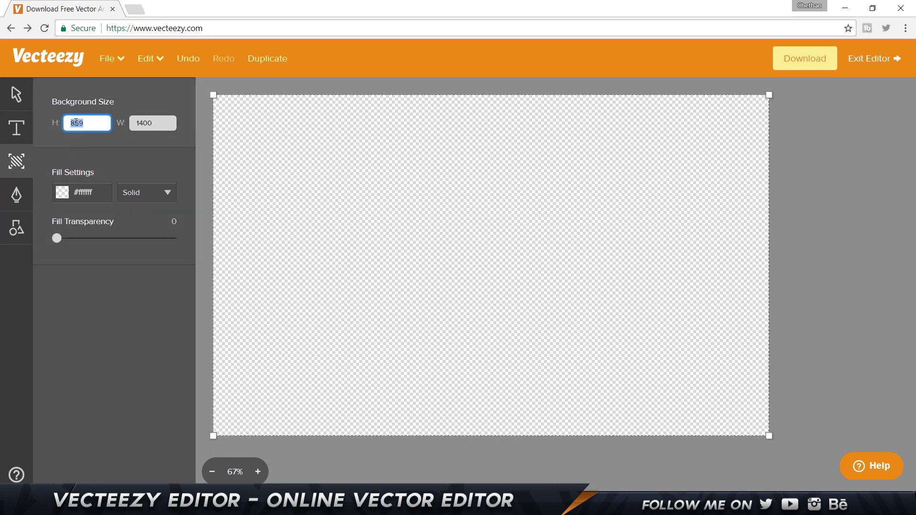
type("1000")
key("Tab")
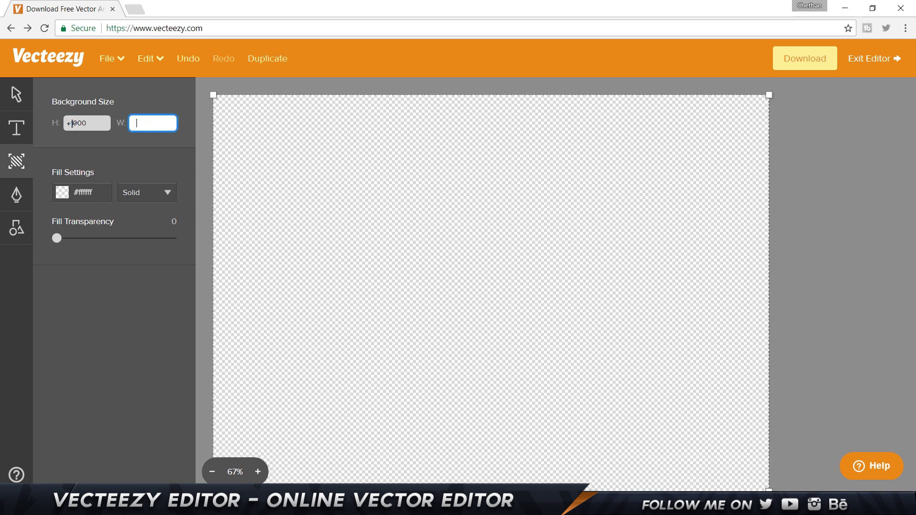
type("1000")
key("Tab")
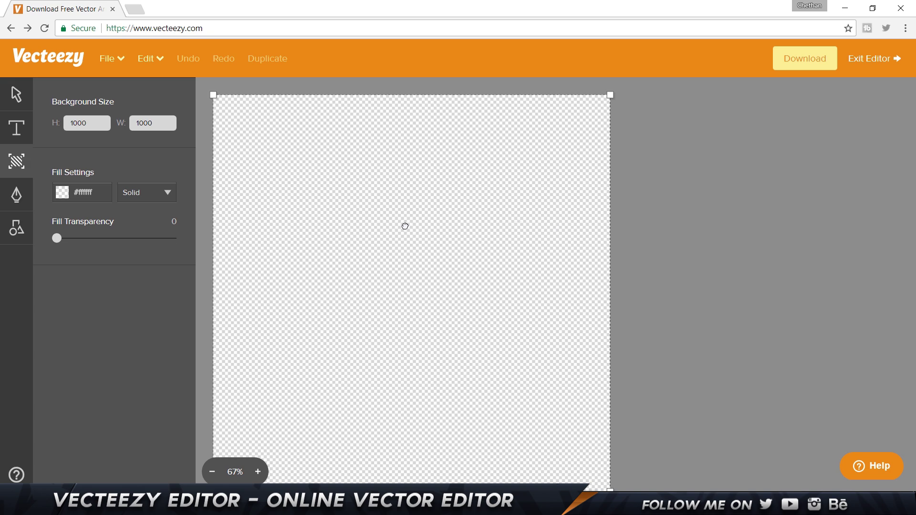
- Fill the background with the solid dark red #aa131d
left_click_drag(405, 226, 445, 216)
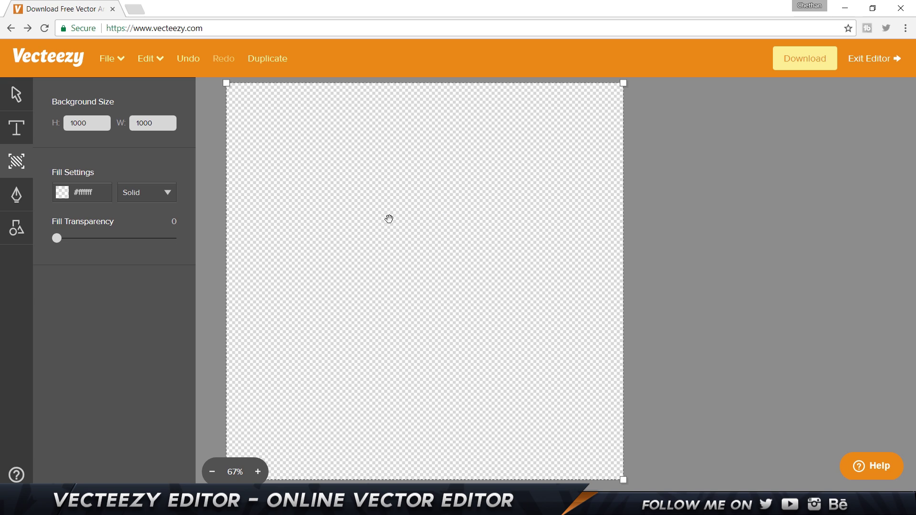
left_click(95, 195)
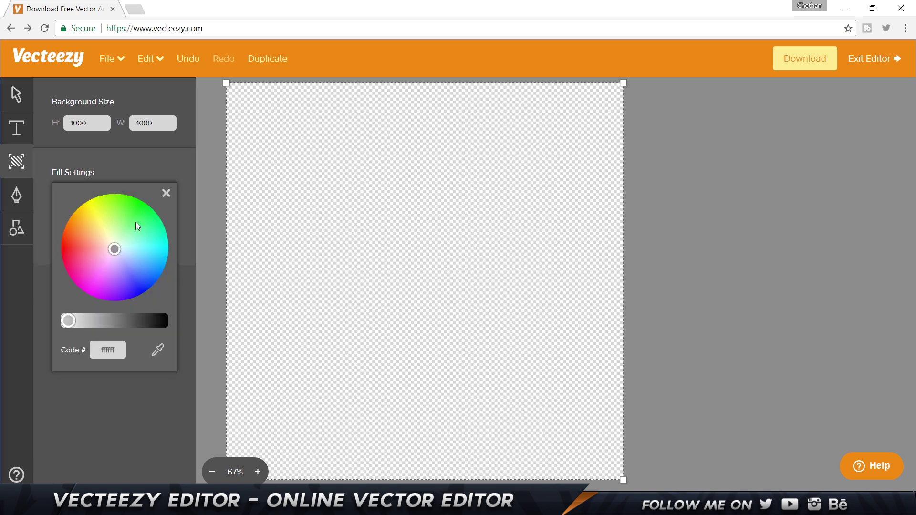
mouse_move(95, 247)
left_mouse_down()
mouse_move(41, 248)
mouse_move(141, 265)
mouse_move(63, 280)
mouse_move(85, 256)
mouse_move(70, 263)
mouse_move(68, 254)
left_mouse_up()
left_click_drag(62, 327, 99, 324)
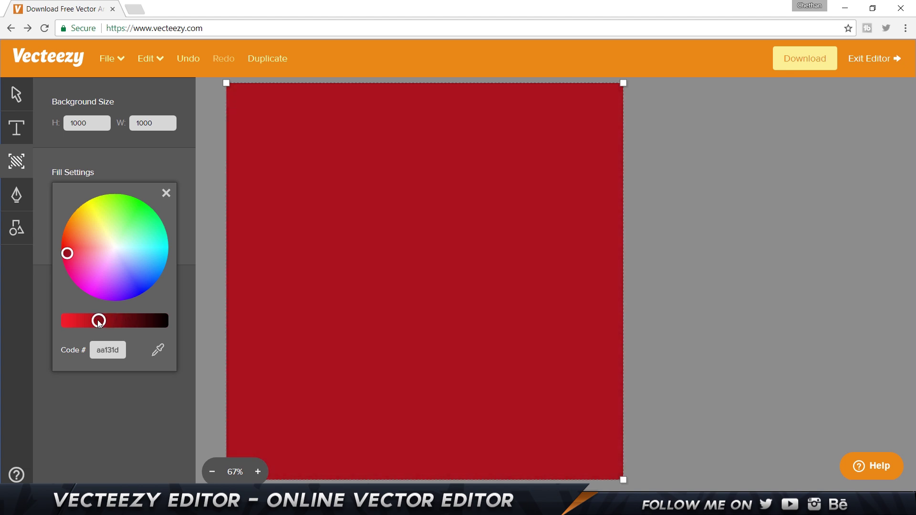
left_click(166, 193)
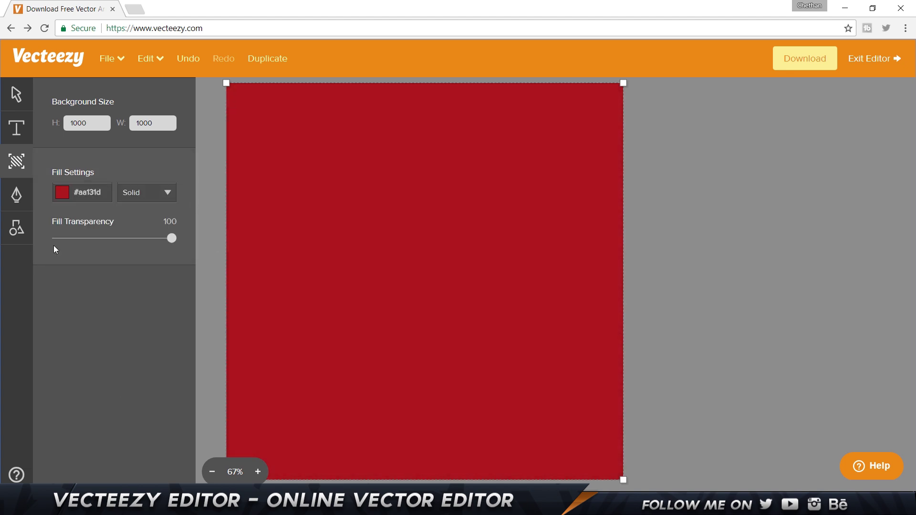
- Try a linear gradient fill on the background and move its start point slightly downward
left_click(170, 195)
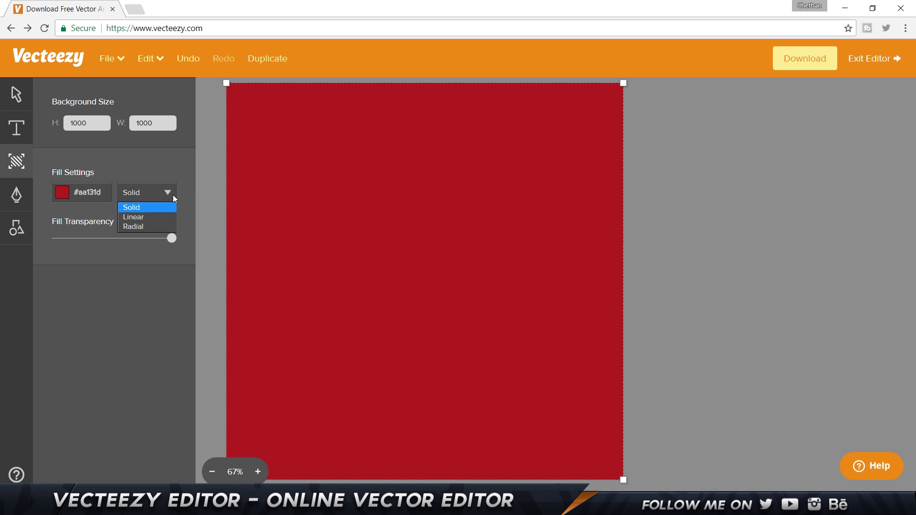
left_click(151, 218)
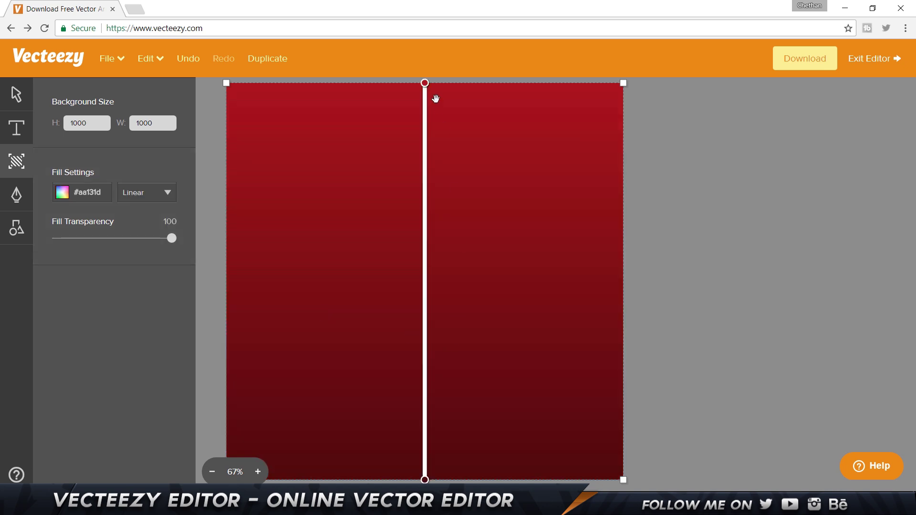
left_click_drag(425, 83, 422, 110)
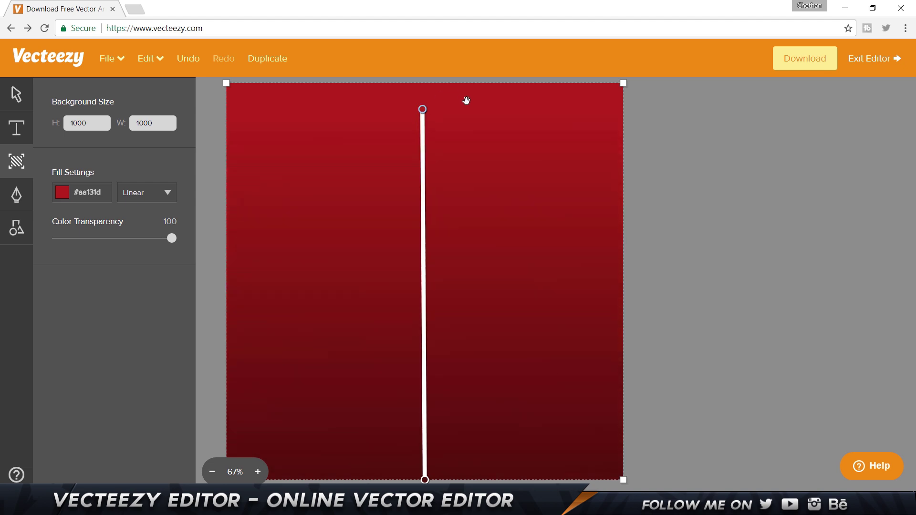
left_click(467, 101)
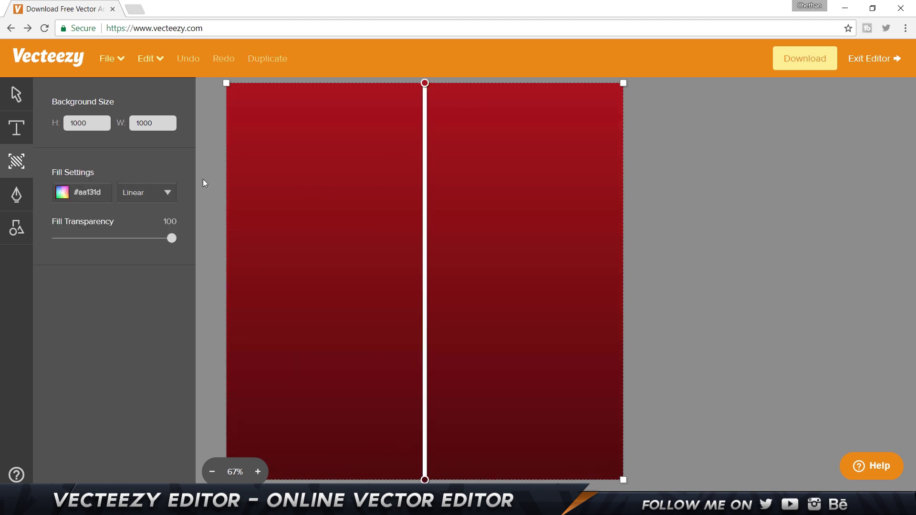
- Try a radial gradient on the background with its radius extended beyond the canvas, and return the fill to Solid
left_click(157, 198)
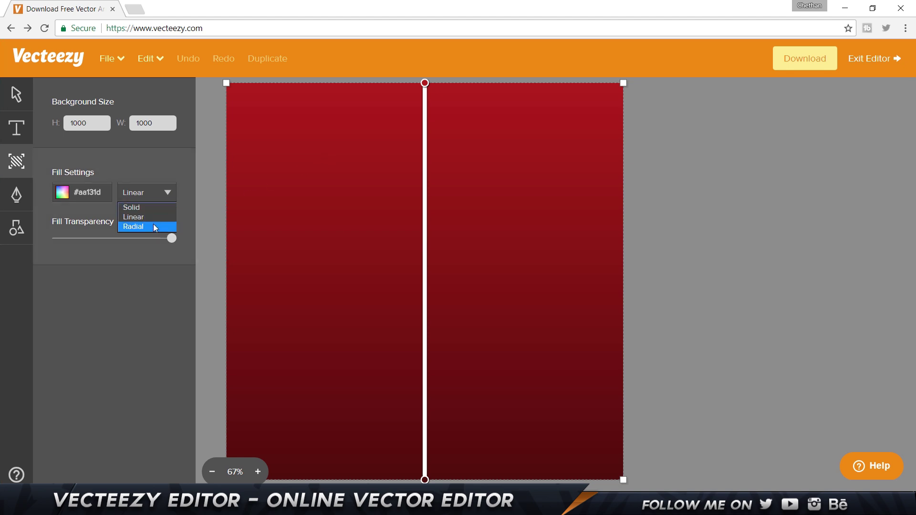
left_click(153, 225)
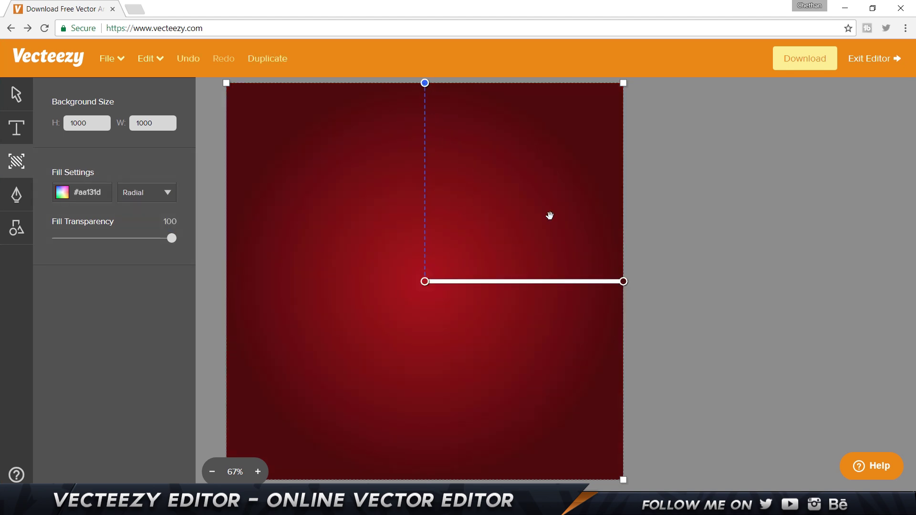
left_click_drag(623, 281, 843, 266)
left_click(155, 193)
left_click(135, 228)
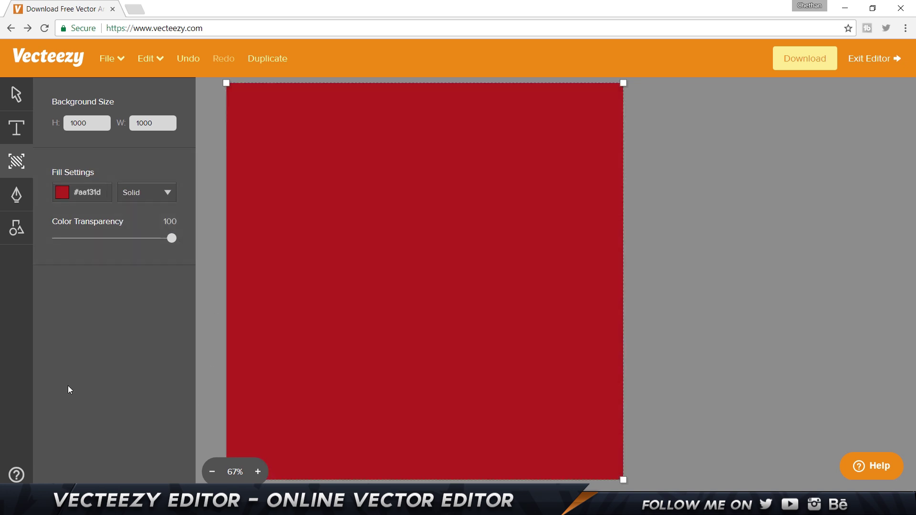
- Try out the background's colour transparency, restore it to 100, and switch to the selection tool
left_click_drag(172, 238, 421, 199)
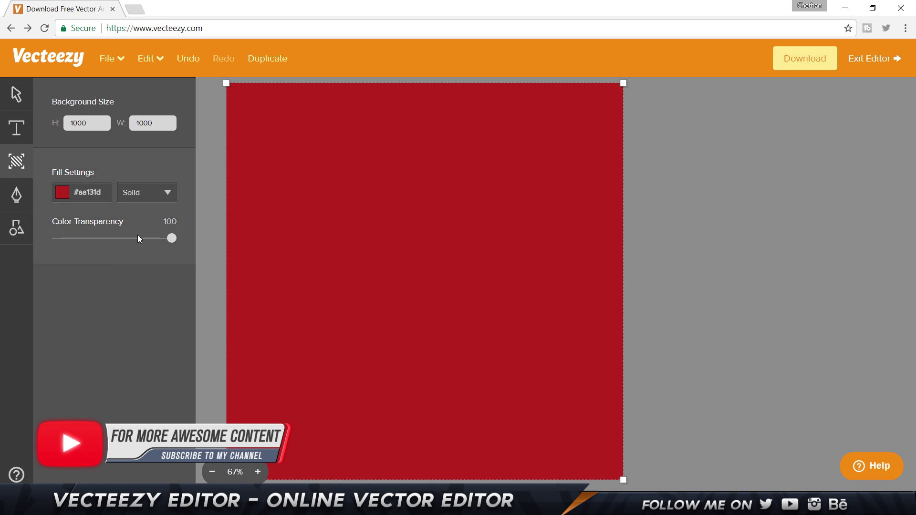
left_click_drag(137, 238, 181, 242)
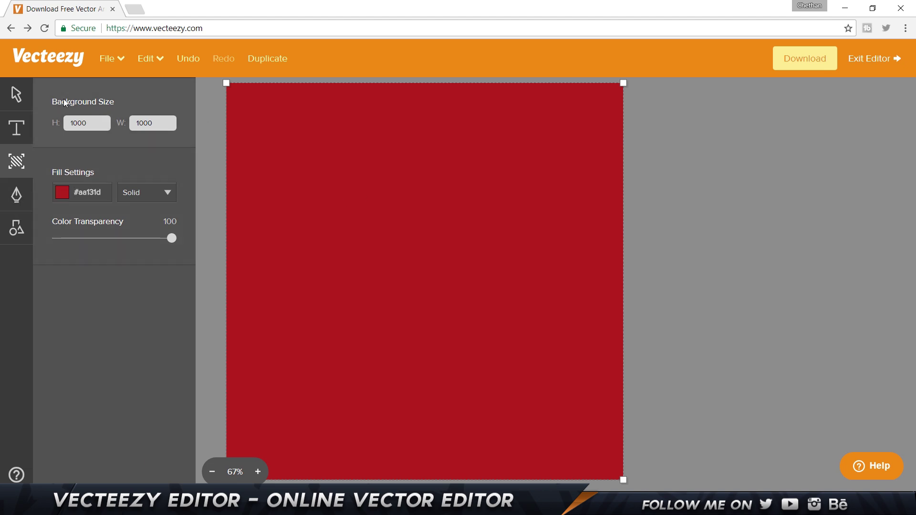
left_click(12, 98)
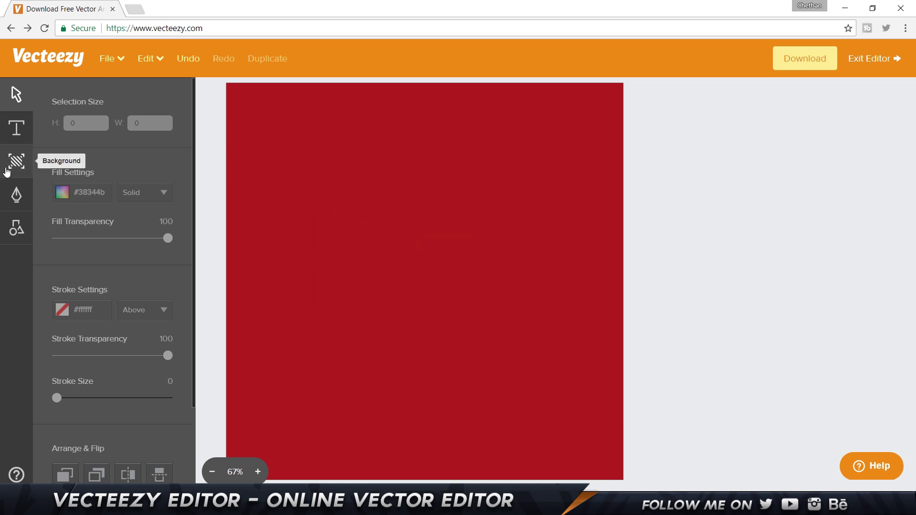
left_click_drag(310, 124, 443, 194)
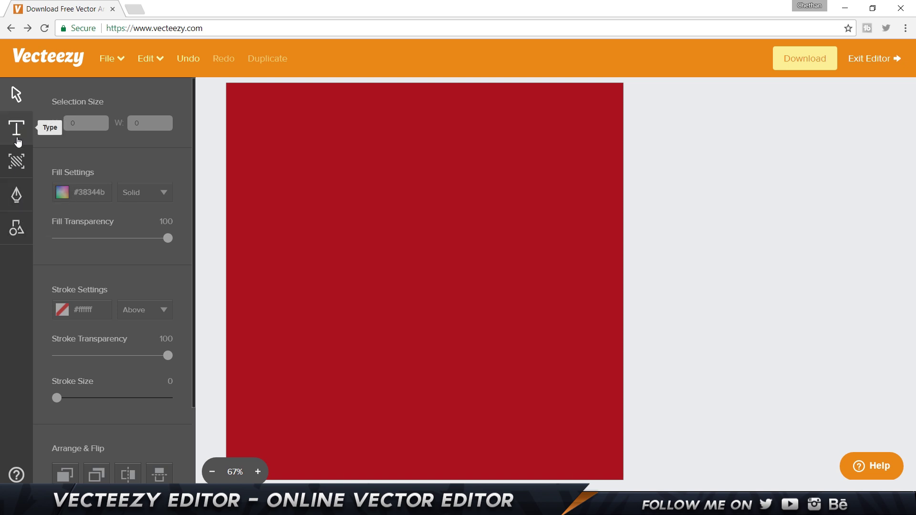
- Add the preset Large Text, Medium Text and Small Text, stacked in the upper middle of the canvas
left_click(16, 130)
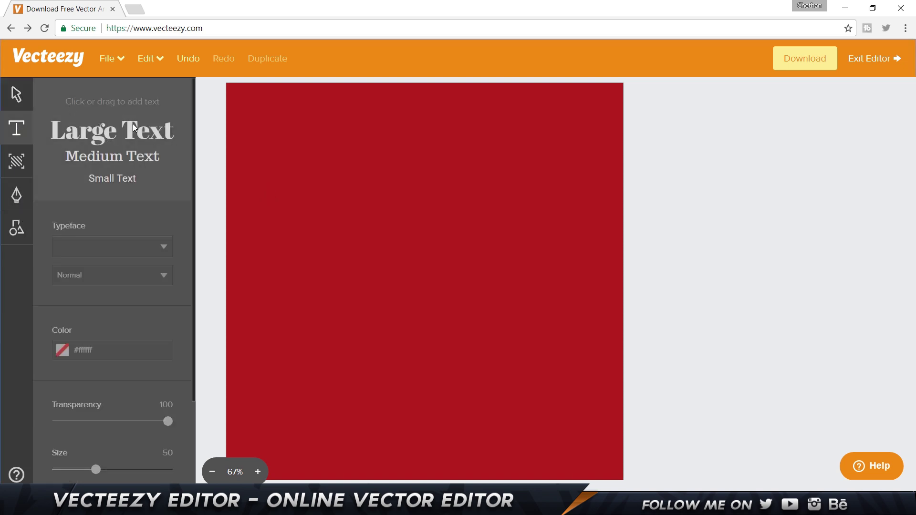
left_click_drag(135, 128, 408, 133)
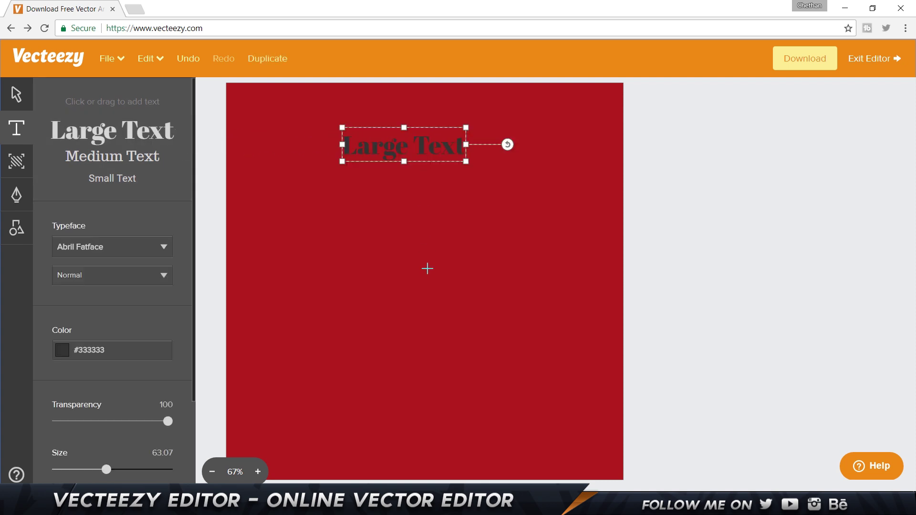
left_click_drag(94, 151, 401, 183)
left_click_drag(95, 182, 403, 205)
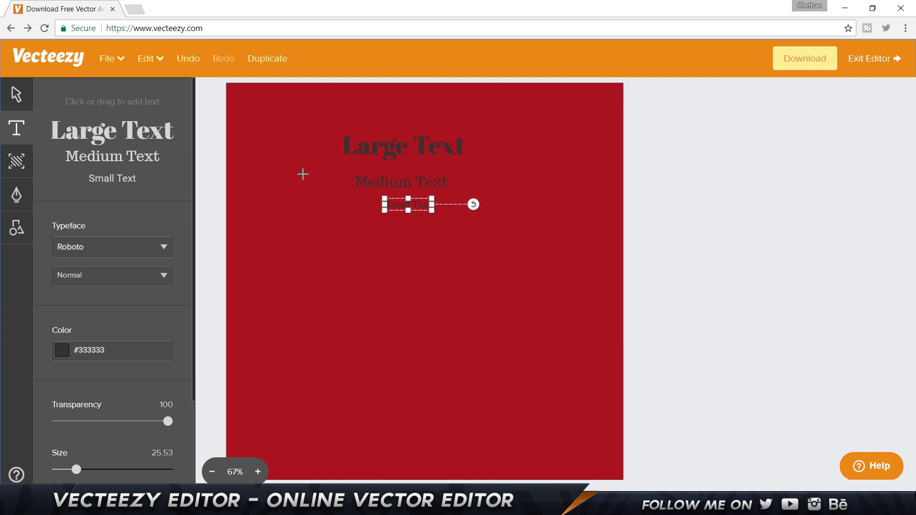
- Try placing a text object directly on the canvas below the small text, and delete it
left_click(292, 232)
left_click(409, 291)
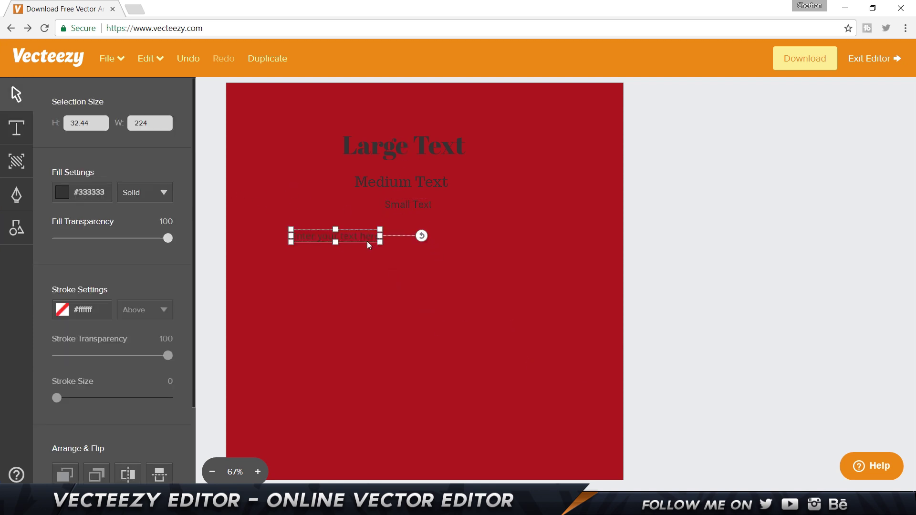
key("Delete")
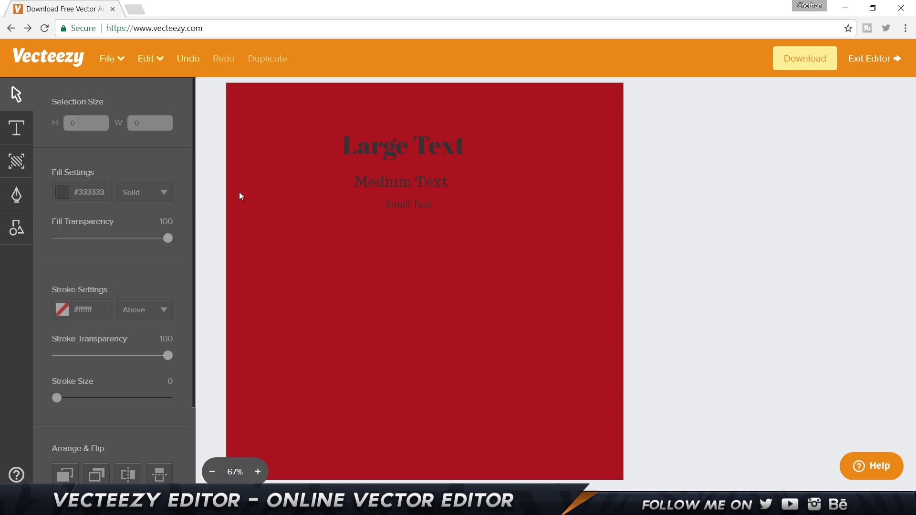
- Delete the Medium Text and Small Text objects beneath the Large Text
left_click(398, 148)
left_click(418, 184)
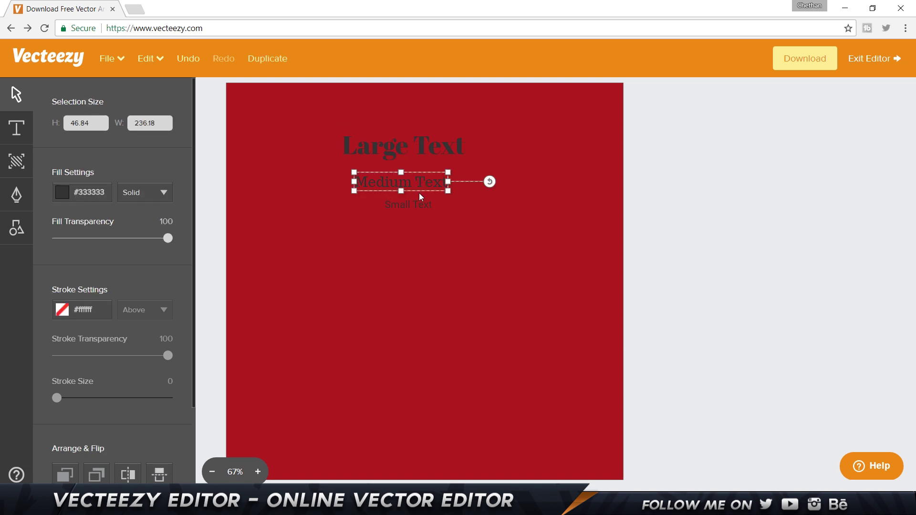
key("Delete")
- Change the solid fill colour of the Large Text to bright turquoise #36ffc9
left_click(408, 151)
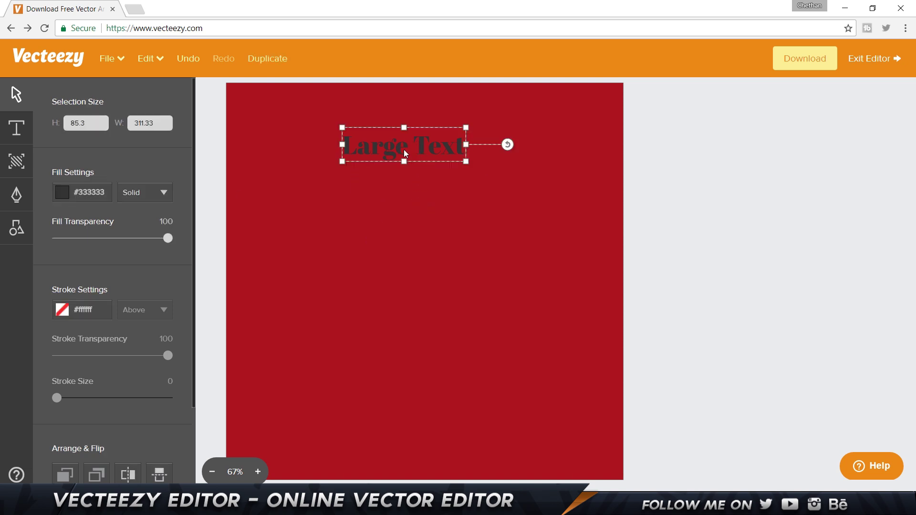
left_click(77, 196)
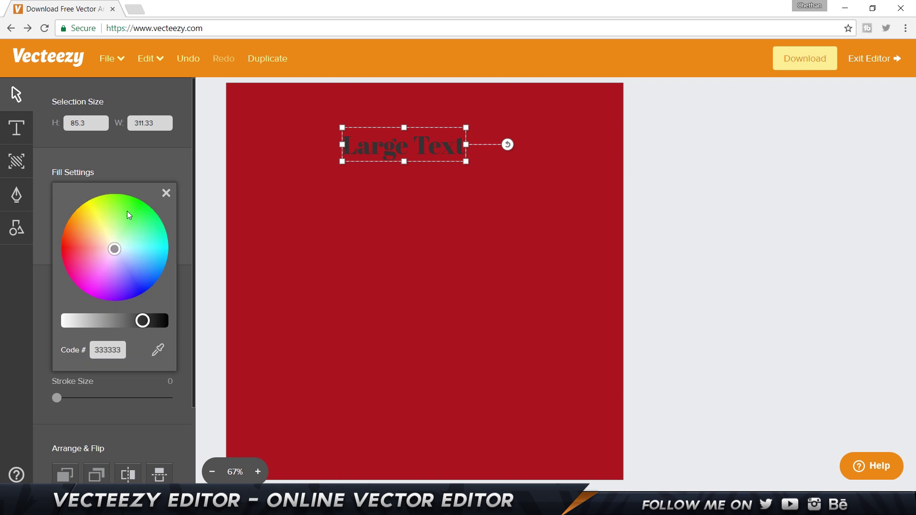
left_click_drag(152, 266, 162, 250)
left_click_drag(90, 320, 65, 321)
left_click(153, 239)
left_click_drag(153, 241, 156, 239)
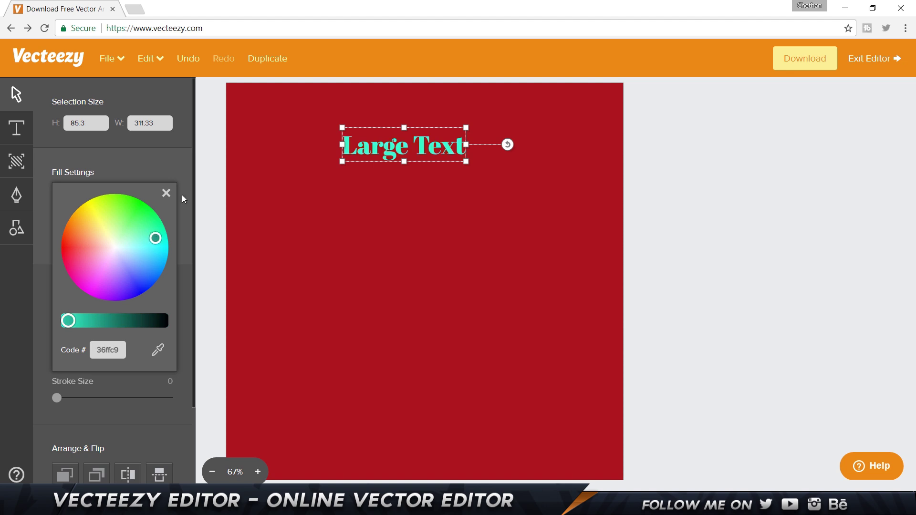
left_click(158, 352)
left_click(118, 59)
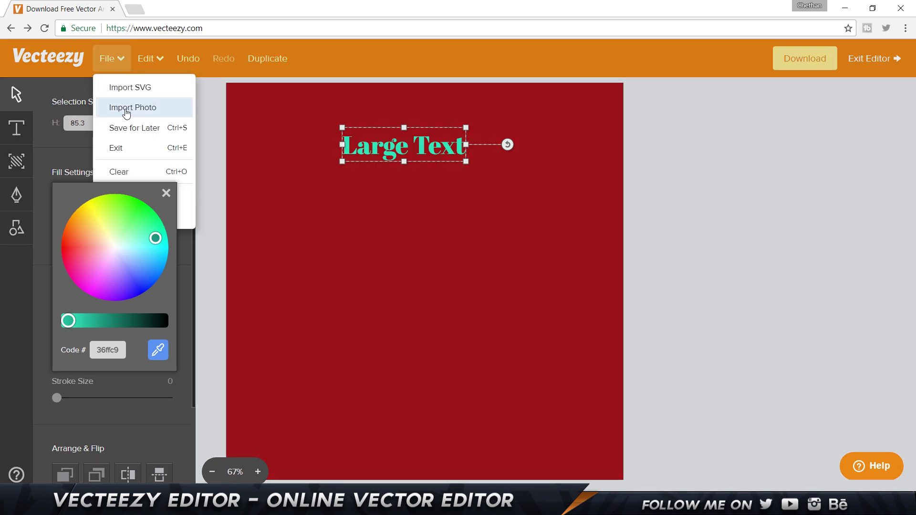
left_click(609, 163)
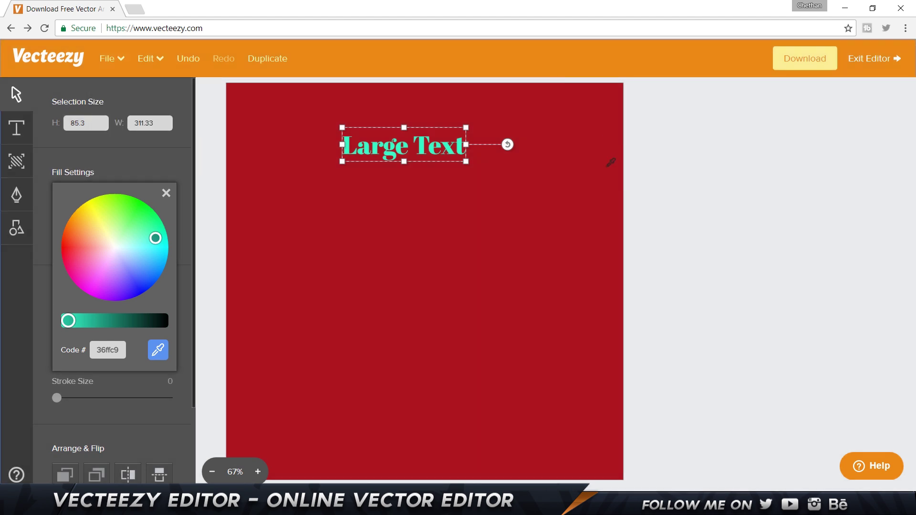
double_click(99, 355)
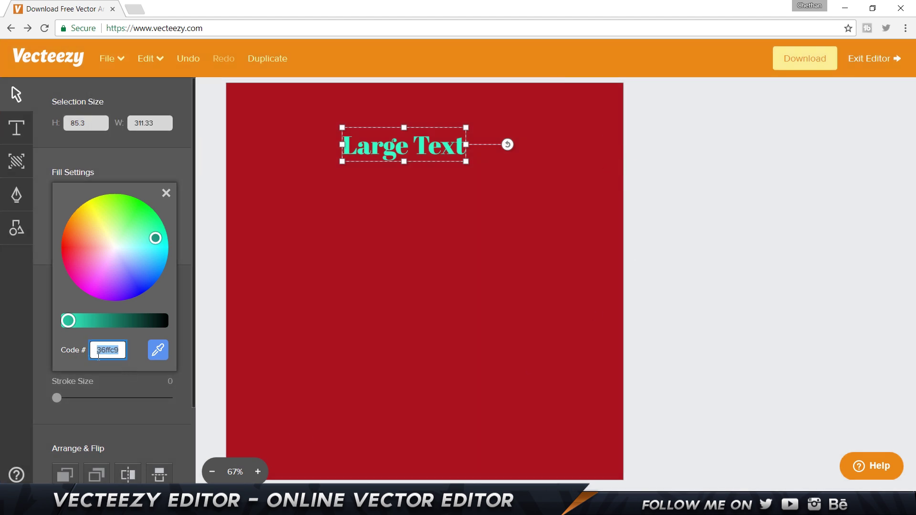
left_click(166, 193)
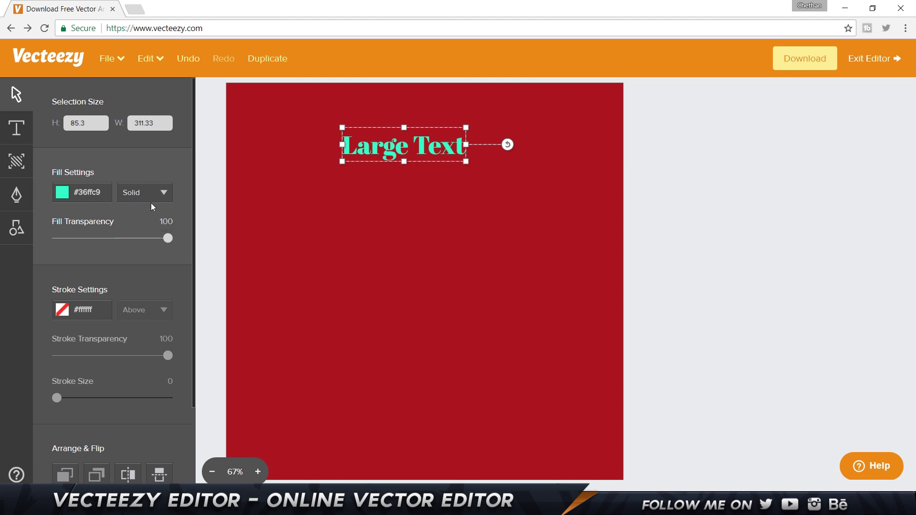
- Try gradient fills on the Large Text, settling on a Linear fill with colour #bac1c4 and fill transparency at 100
left_click(141, 219)
left_click(151, 194)
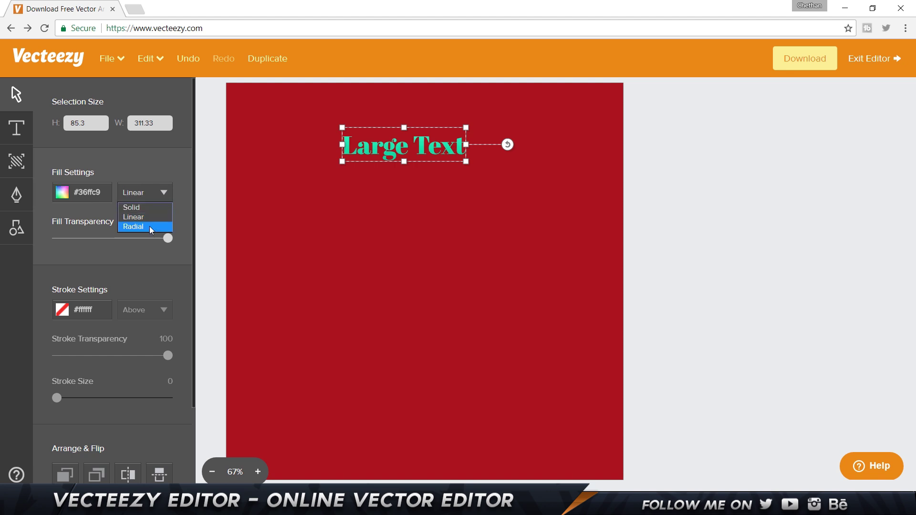
left_click(149, 226)
left_click(155, 193)
left_click(89, 192)
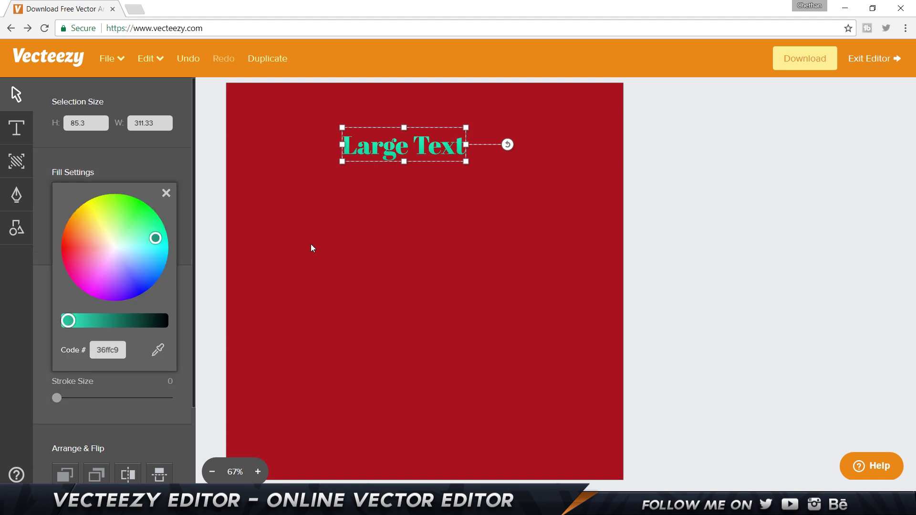
left_click(417, 155)
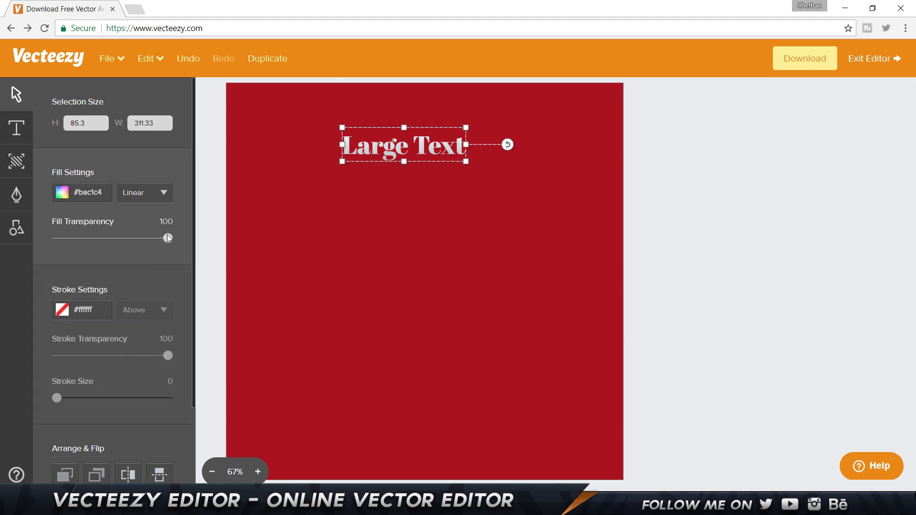
left_click_drag(168, 238, 174, 256)
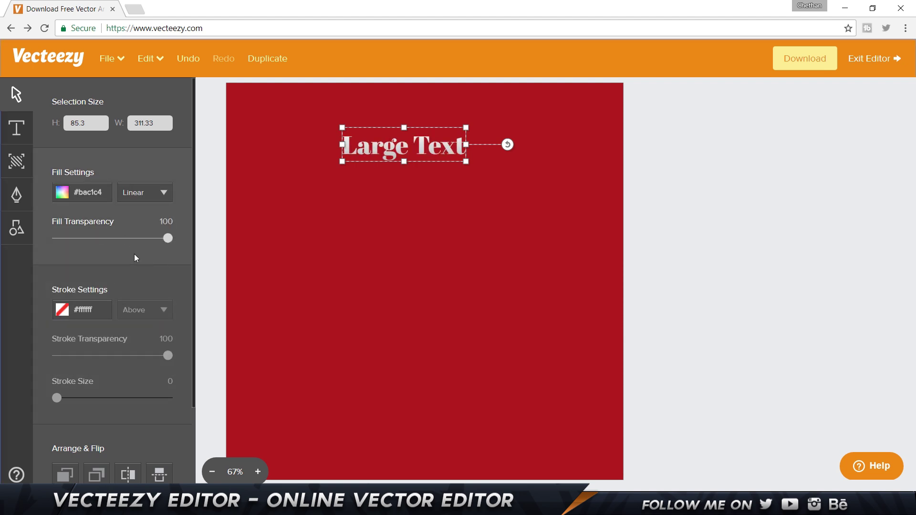
- Add a blue stroke with colour #0048ff to the Large Text
left_click(85, 308)
mouse_move(128, 342)
left_mouse_down()
mouse_move(150, 306)
mouse_move(29, 369)
mouse_move(166, 413)
left_mouse_up()
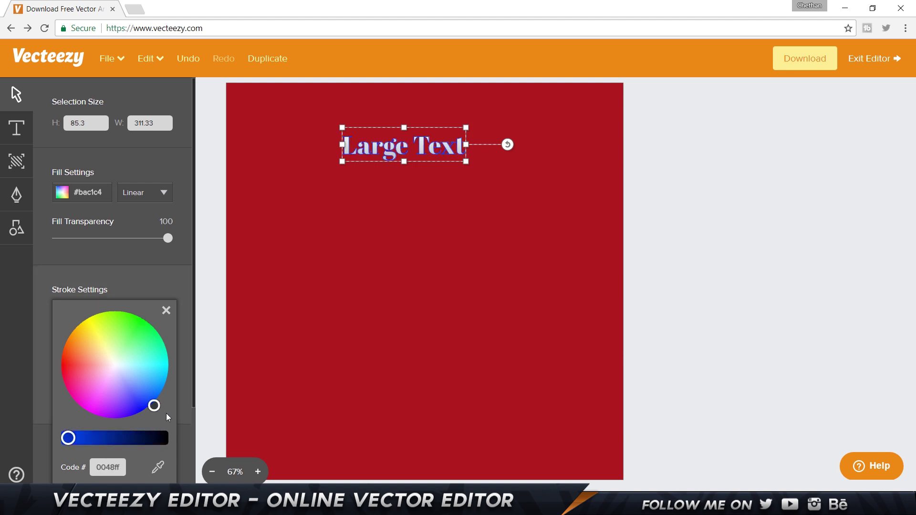
left_click(175, 309)
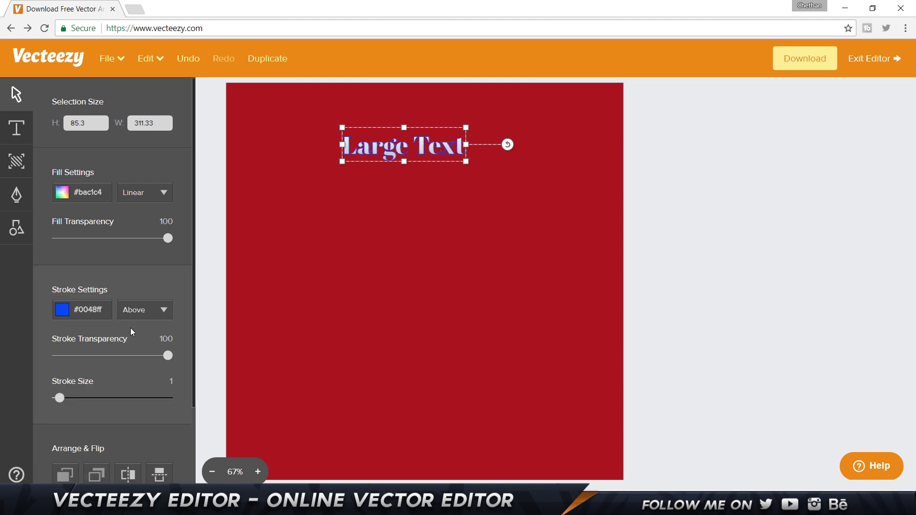
- Compare the Above and Below stroke positions on the Large Text up close, and set the stroke to Below
left_click(153, 309)
left_click(150, 335)
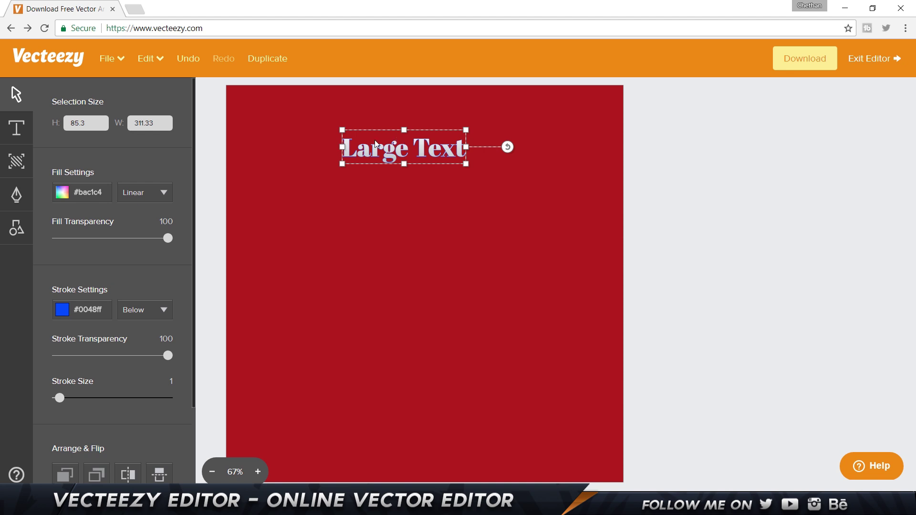
scroll(374, 139, "up", 5)
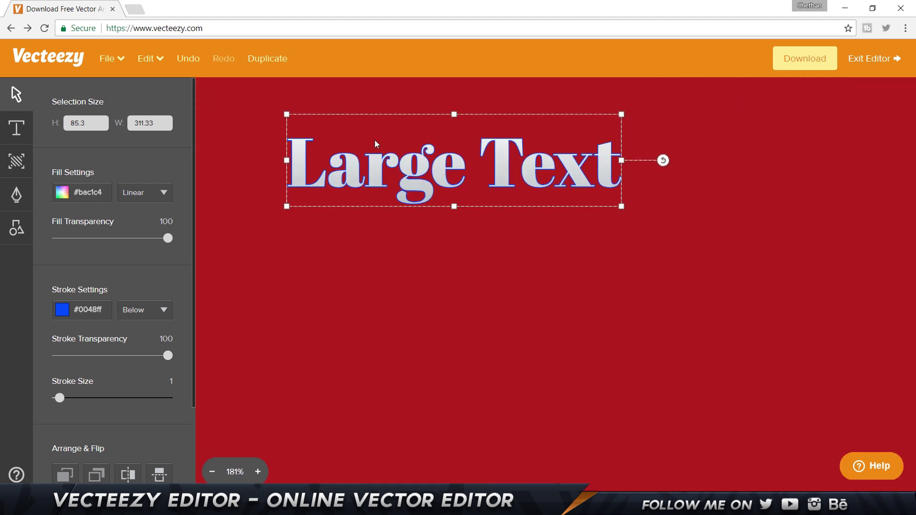
scroll(374, 140, "up", 6)
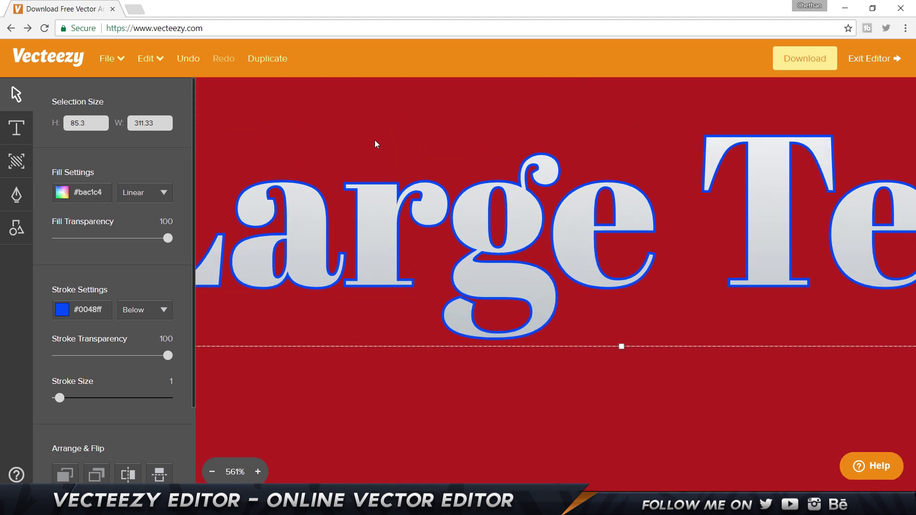
scroll(375, 141, "up", 1)
key("space")
left_click_drag(321, 159, 496, 167)
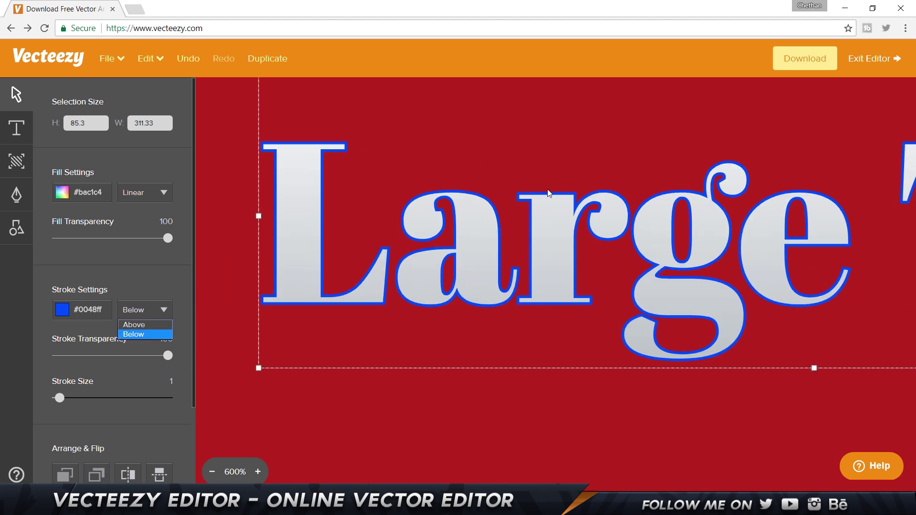
left_click(144, 327)
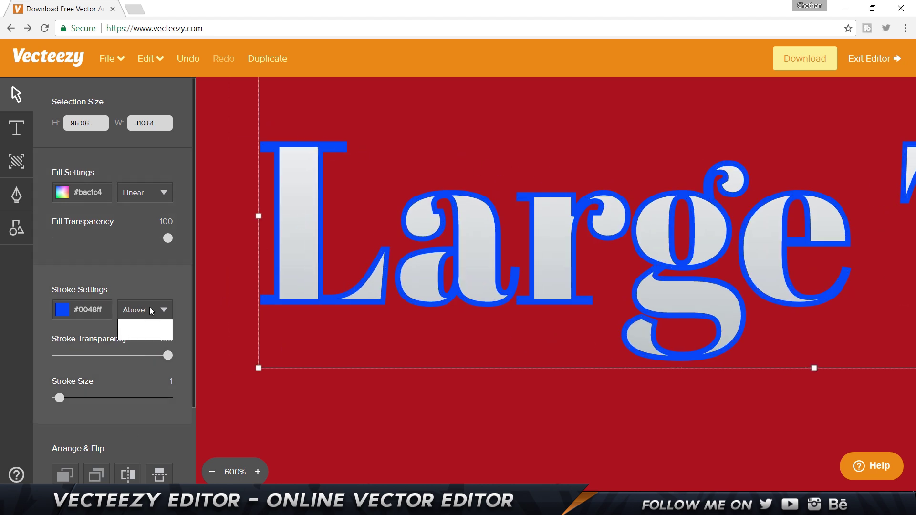
left_click(148, 335)
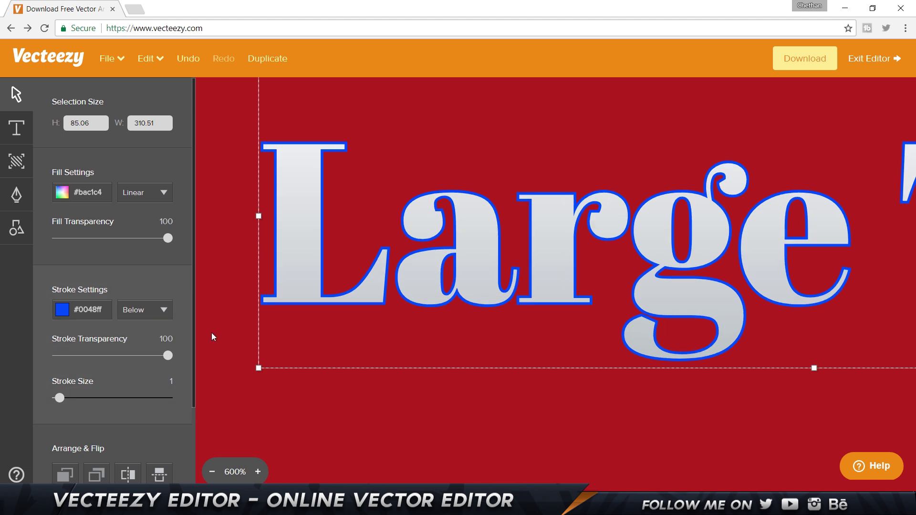
- Set the Large Text's stroke size to 3 and try its stroke transparency, ending at 100
left_click_drag(59, 398, 70, 400)
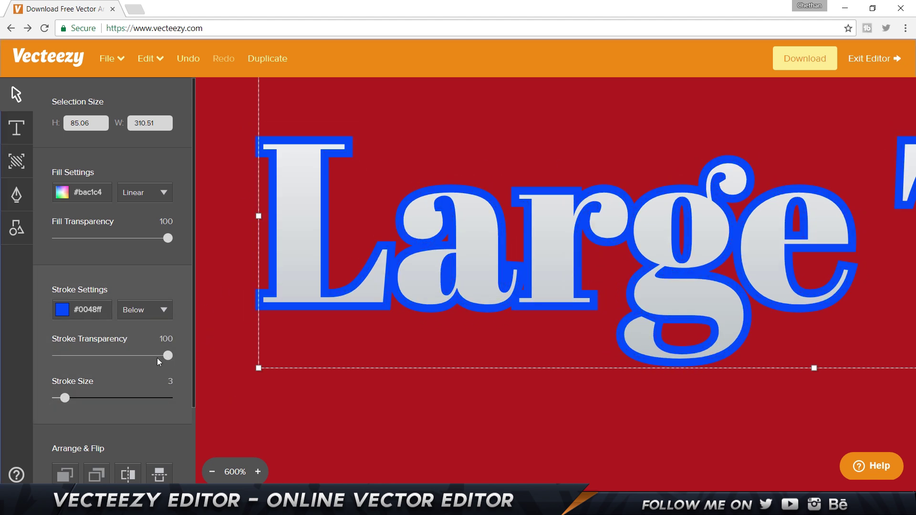
mouse_move(168, 356)
left_mouse_down()
mouse_move(56, 366)
mouse_move(197, 368)
left_mouse_up()
- Examine the outlined Large Text on the canvas along with its size, fill, stroke and arrangement settings
scroll(184, 379, "down", 3)
left_click(397, 133)
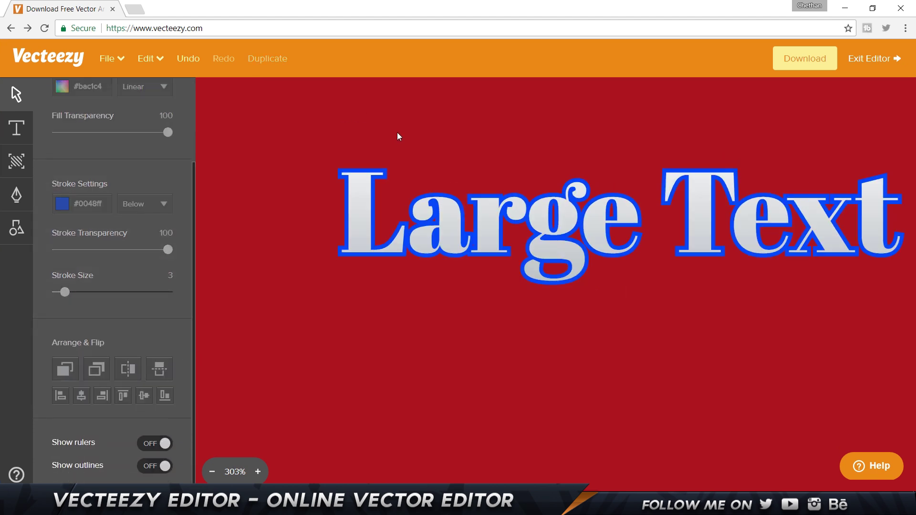
scroll(386, 135, "down", 1)
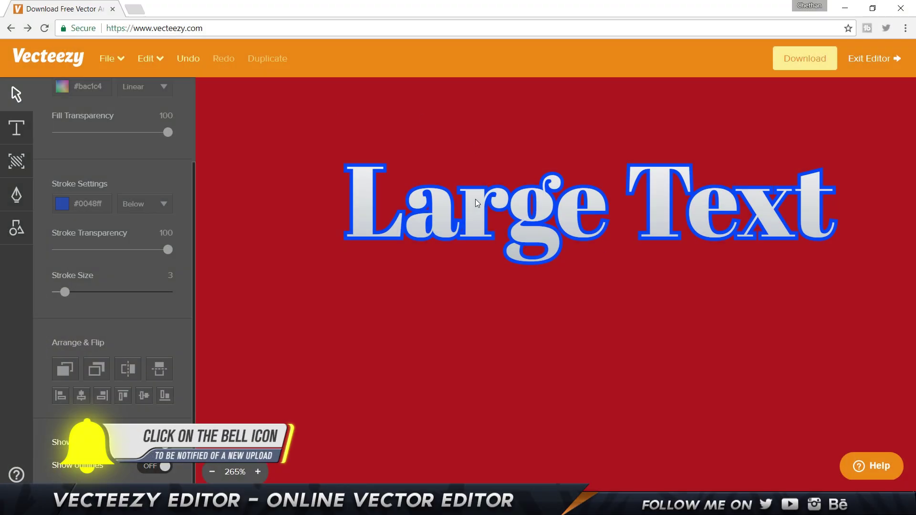
scroll(428, 173, "down", 6)
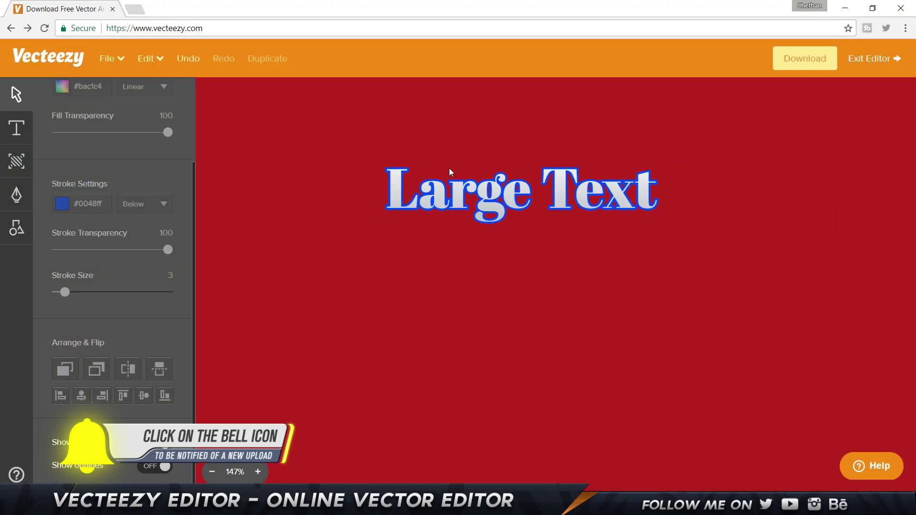
scroll(448, 167, "down", 1)
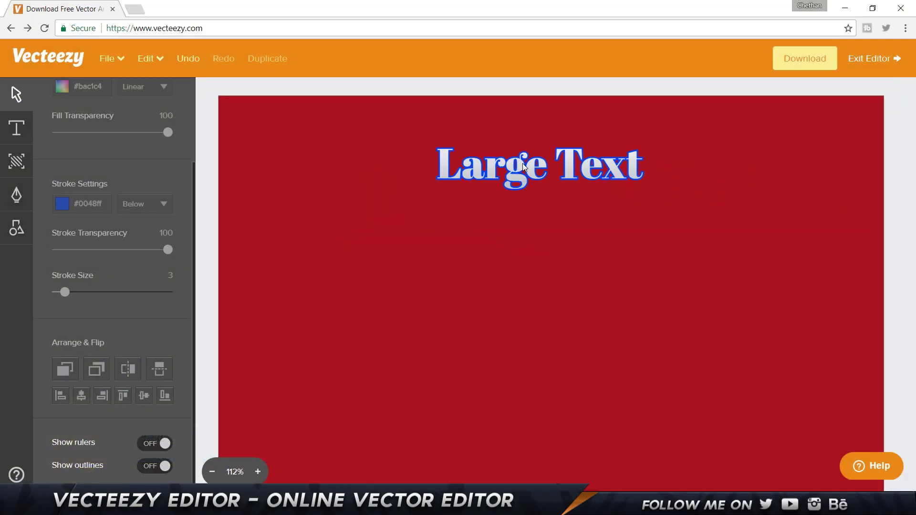
left_click(470, 193)
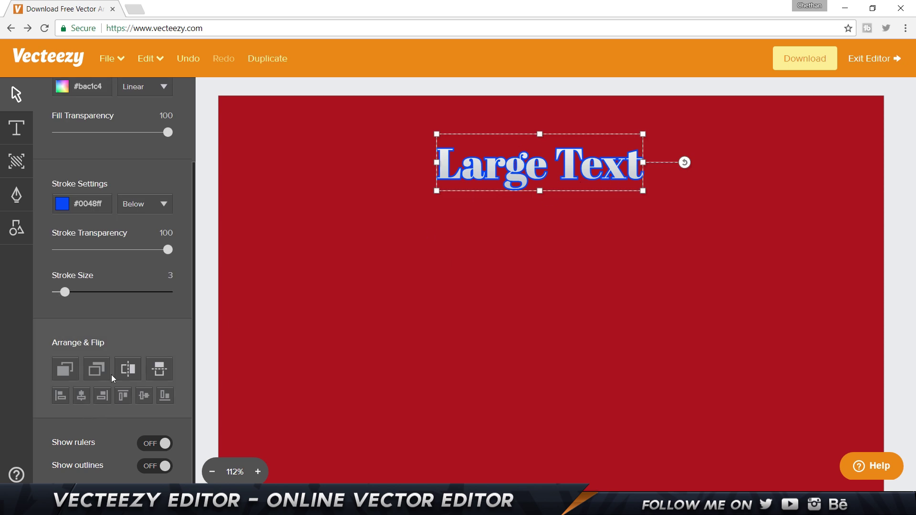
scroll(157, 367, "up", 3)
left_click(468, 253)
left_click(518, 170)
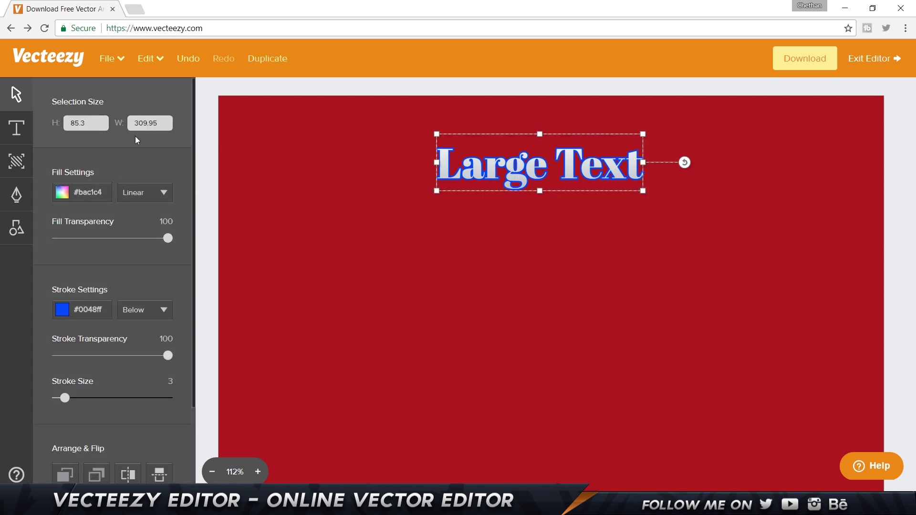
- Try flipping the Large Text horizontally, and flip it back to its original orientation
scroll(139, 331, "down", 3)
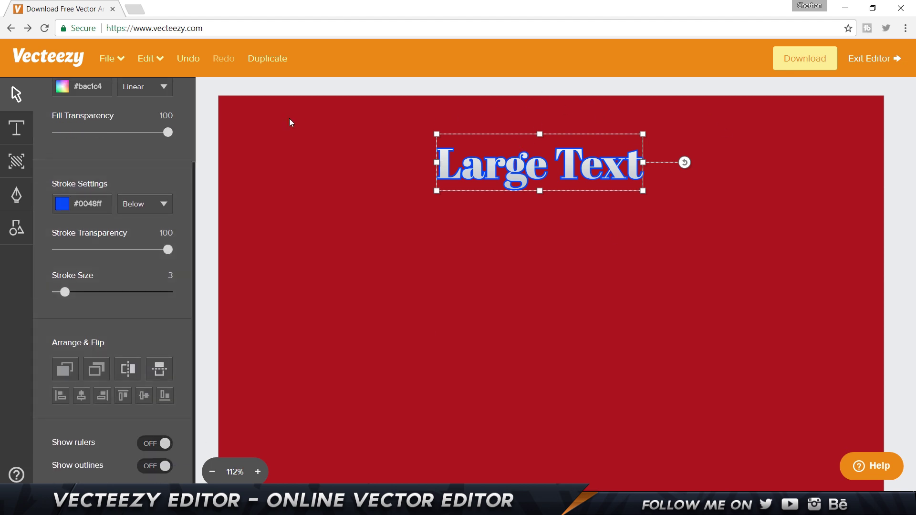
scroll(461, 196, "down", 2)
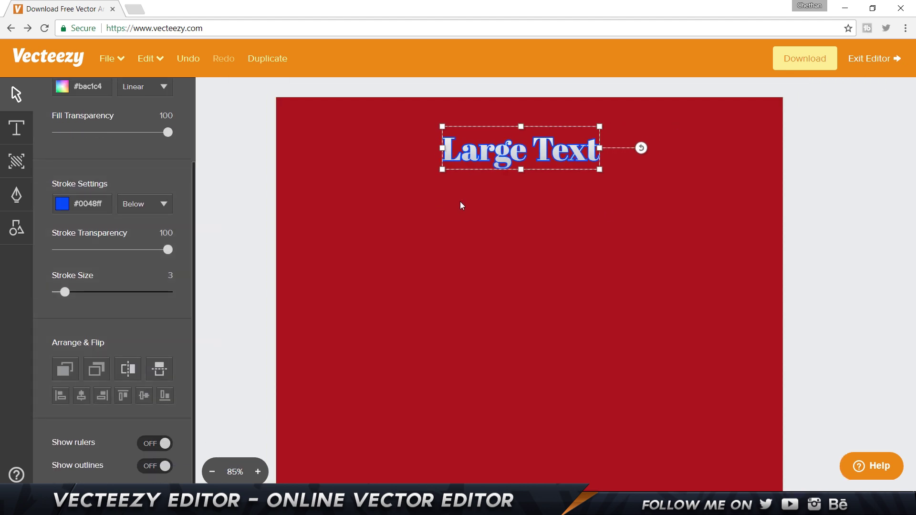
scroll(460, 203, "down", 2)
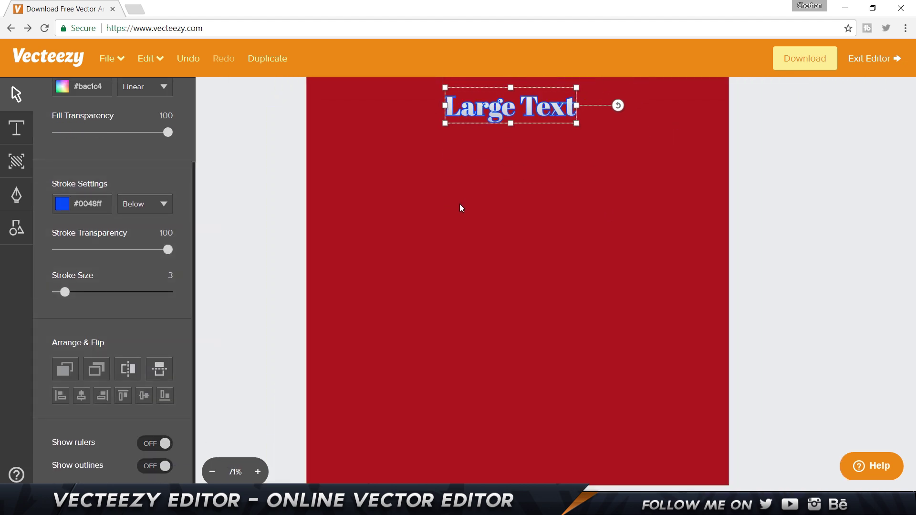
scroll(460, 205, "down", 1)
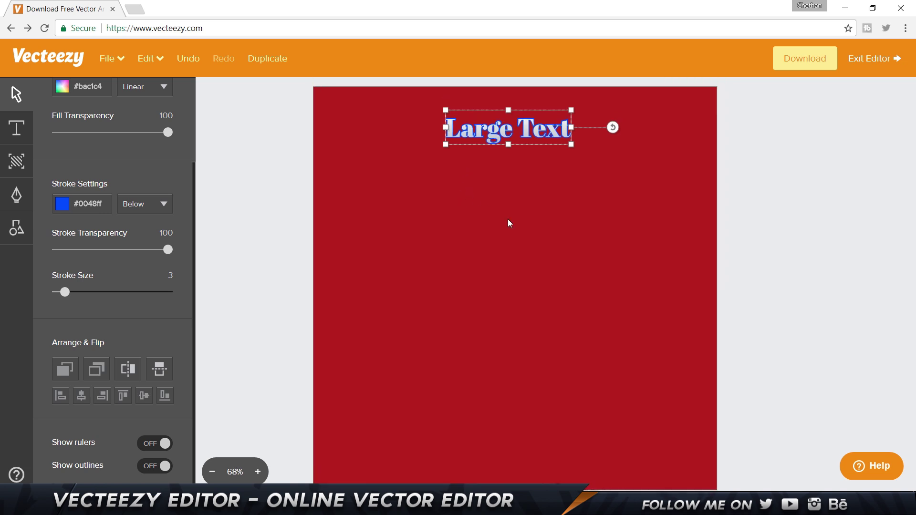
left_click(134, 376)
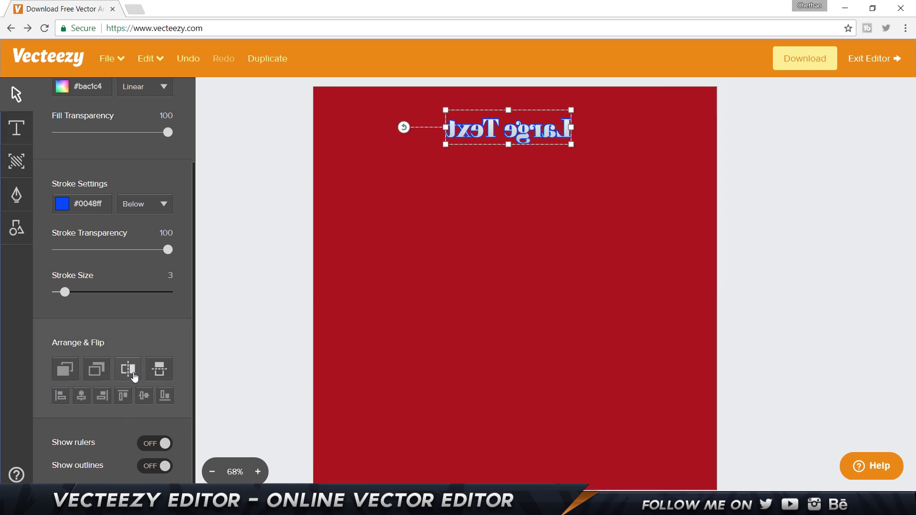
left_click(133, 376)
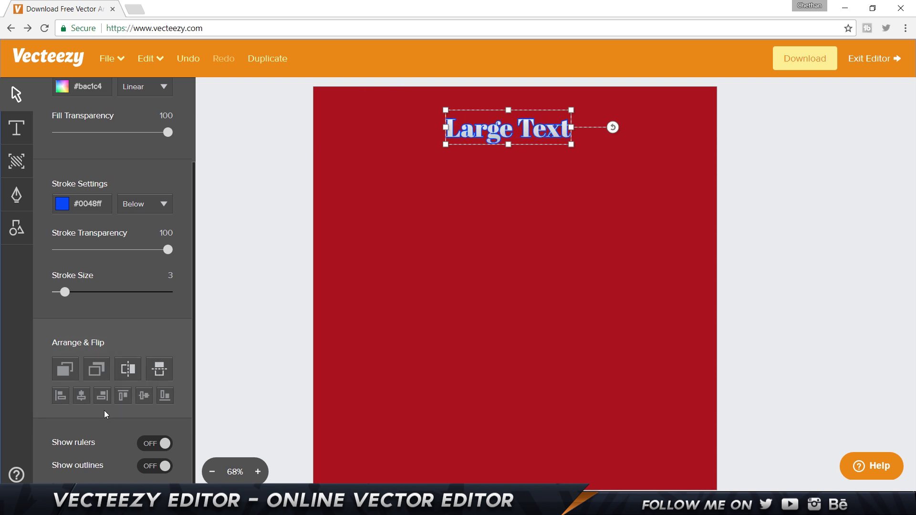
- Show the rulers and move the Large Text slightly right to the canvas's horizontal centre
left_click(165, 445)
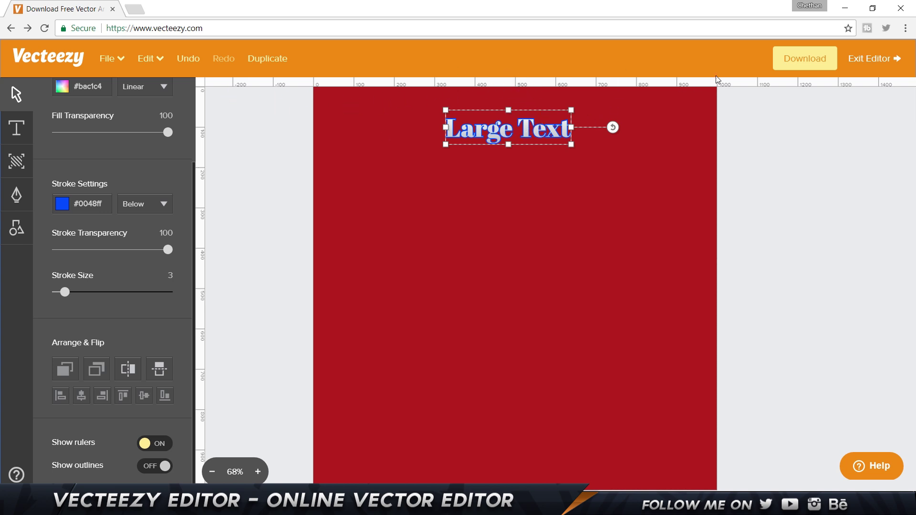
mouse_move(527, 125)
left_mouse_down()
mouse_move(533, 113)
mouse_move(534, 134)
mouse_move(535, 127)
left_mouse_up()
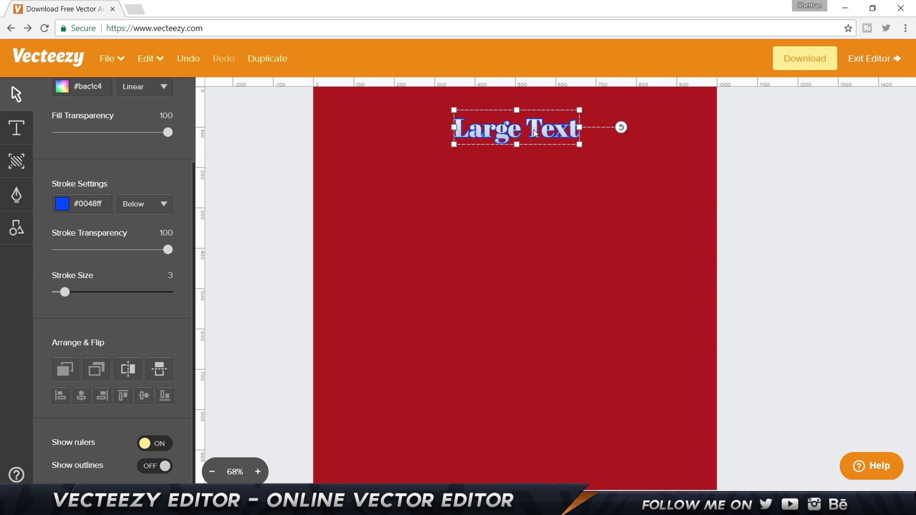
- Try moving the Large Text away from the canvas's horizontal centre, and undo each move
left_click_drag(535, 141, 478, 158)
key("ctrl+z")
mouse_move(532, 144)
left_mouse_down()
mouse_move(525, 177)
mouse_move(525, 132)
left_mouse_up()
key("ctrl+z")
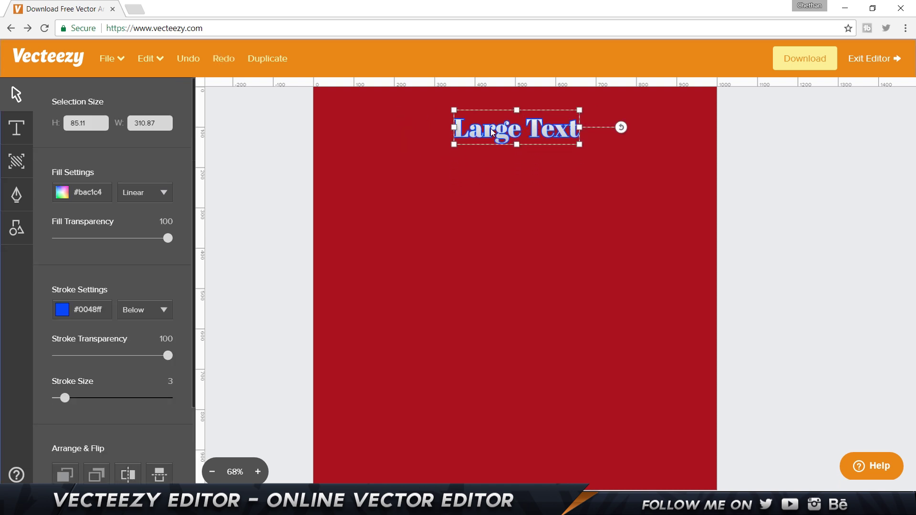
- Replace the wording of the Large Text with "Vecteezy"
double_click(514, 132)
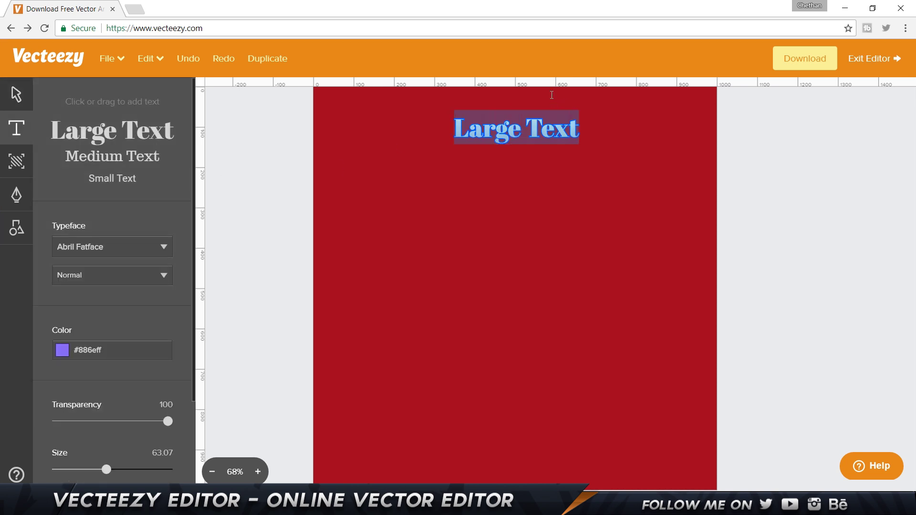
type("Vect")
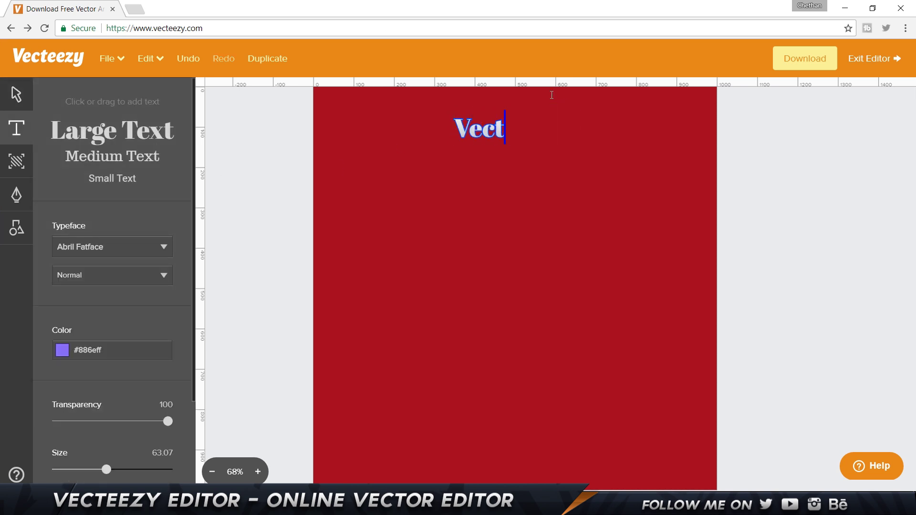
type("eezy")
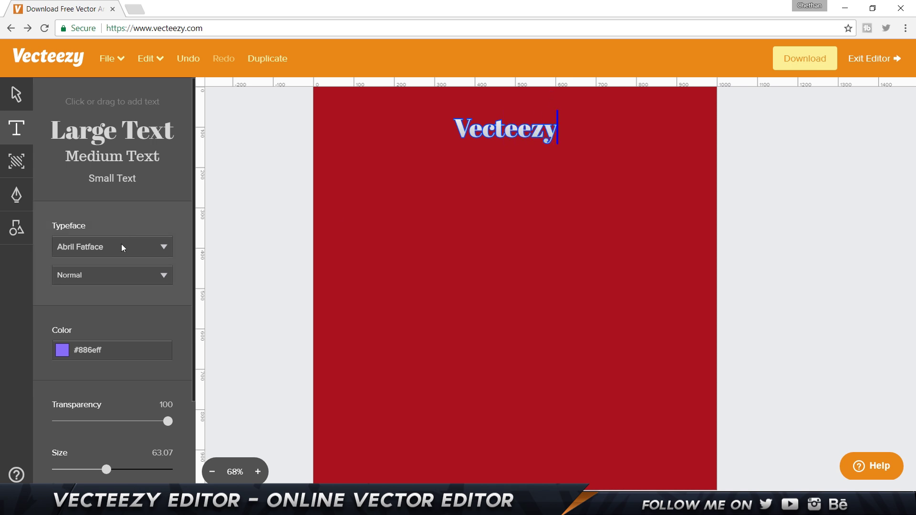
- Select all of the Vecteezy text, browse the available typefaces and apply Abel
key("ctrl+a")
left_click(99, 250)
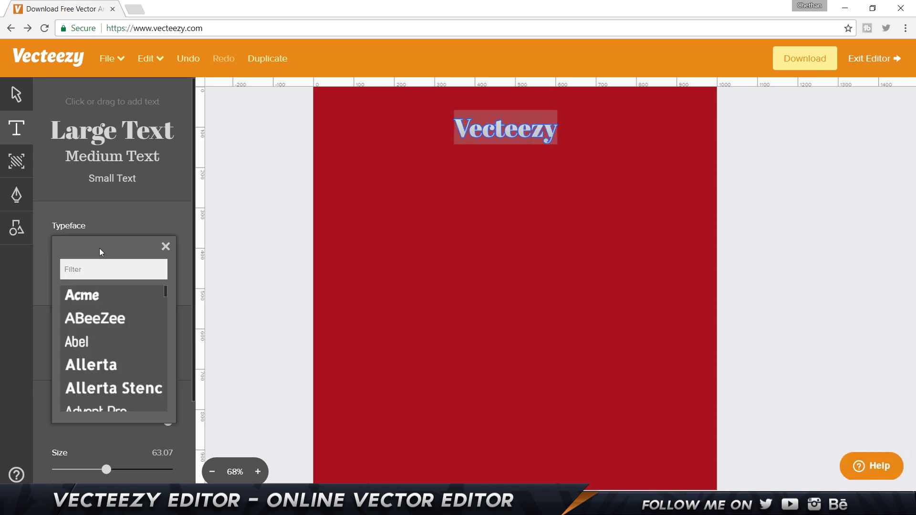
scroll(100, 338, "down", 2)
scroll(99, 338, "up", 2)
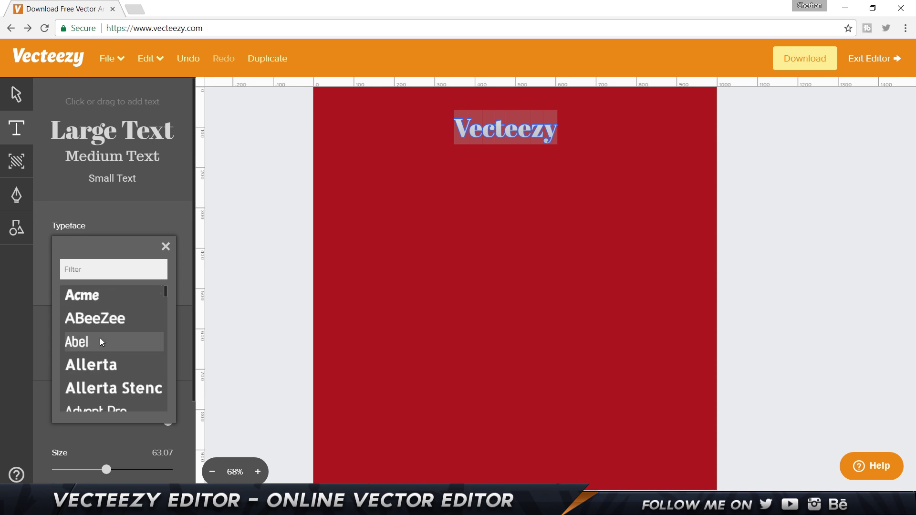
scroll(99, 338, "down", 5)
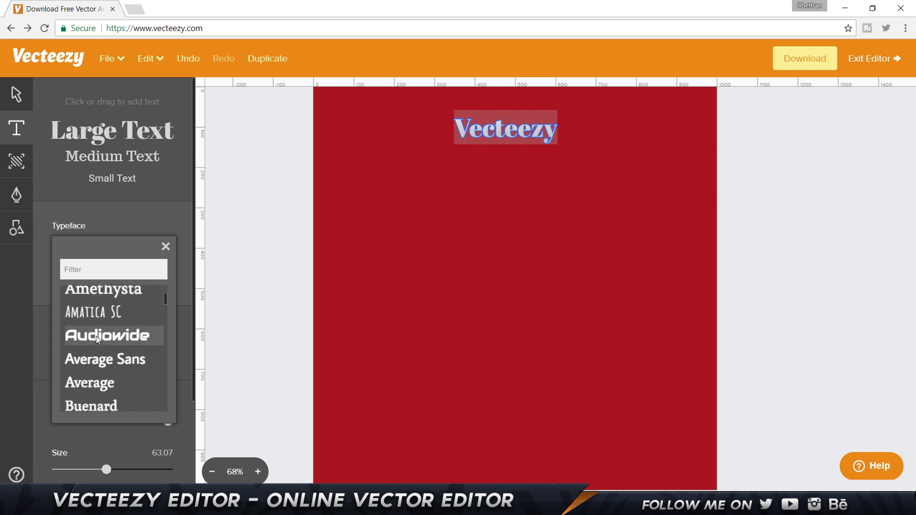
scroll(96, 336, "down", 3)
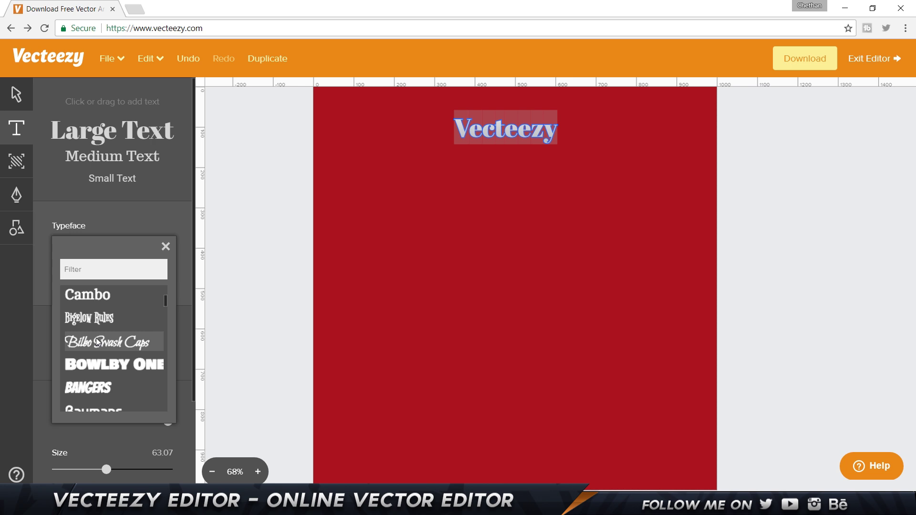
scroll(97, 341, "down", 5)
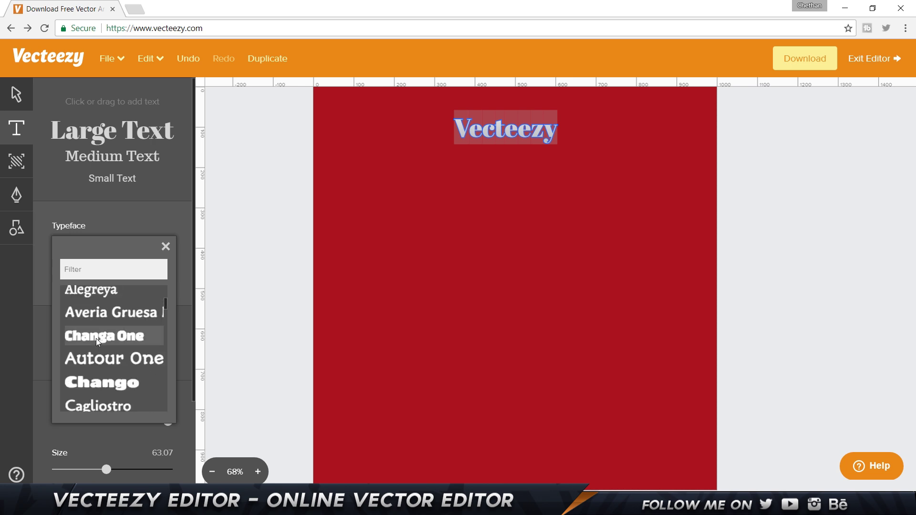
scroll(96, 340, "down", 10)
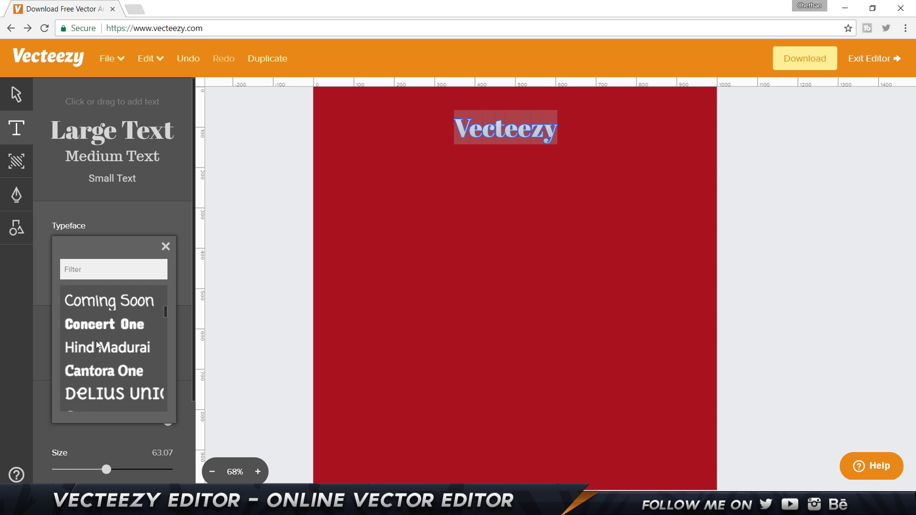
scroll(96, 340, "down", 3)
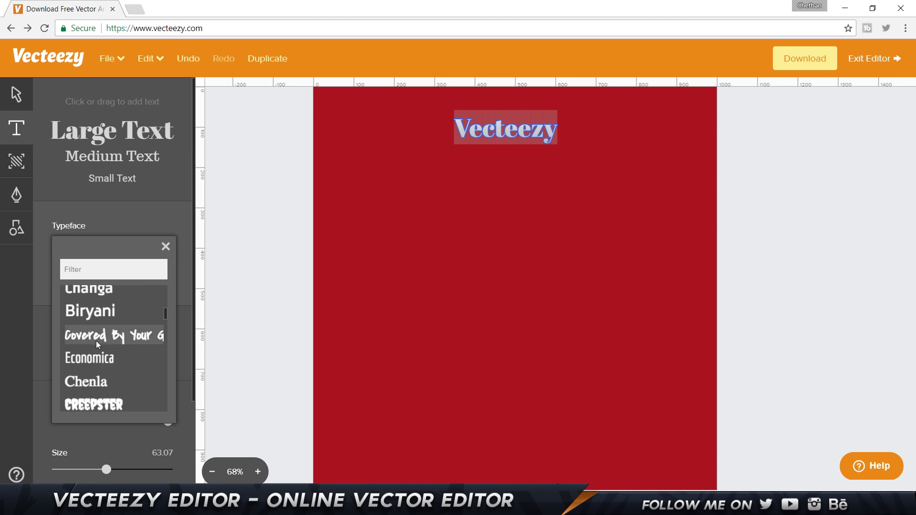
scroll(96, 341, "down", 2)
scroll(96, 341, "down", 2)
scroll(96, 341, "down", 5)
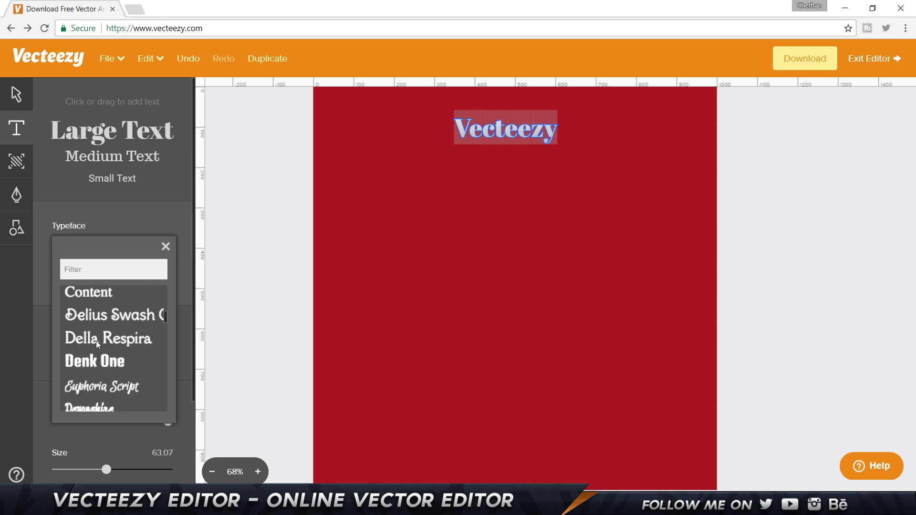
scroll(96, 340, "down", 8)
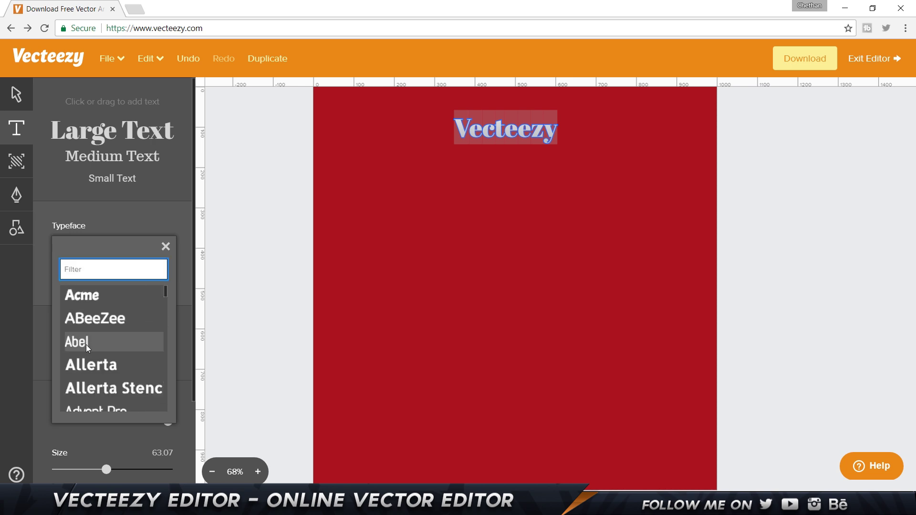
left_click(93, 341)
left_click(282, 169)
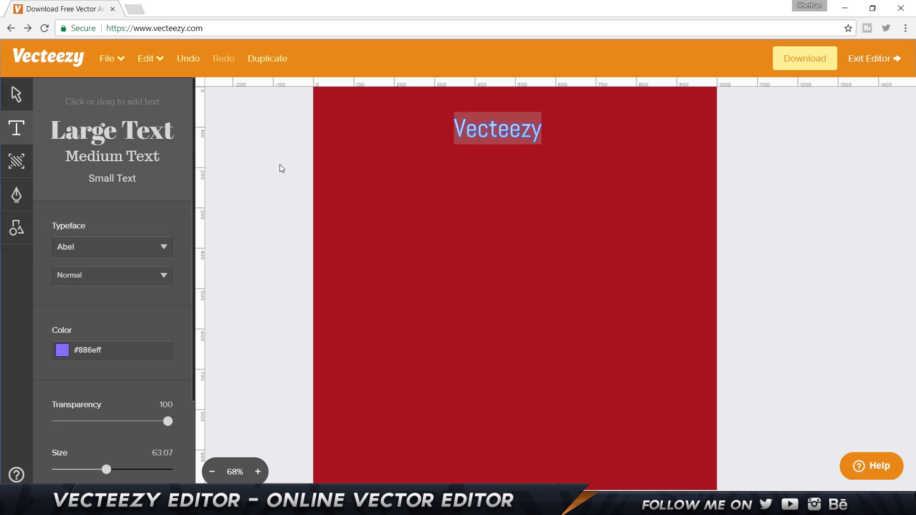
- Examine the style options offered for the Abel typeface and the text's colour picker, leaving both as they are
left_click(134, 275)
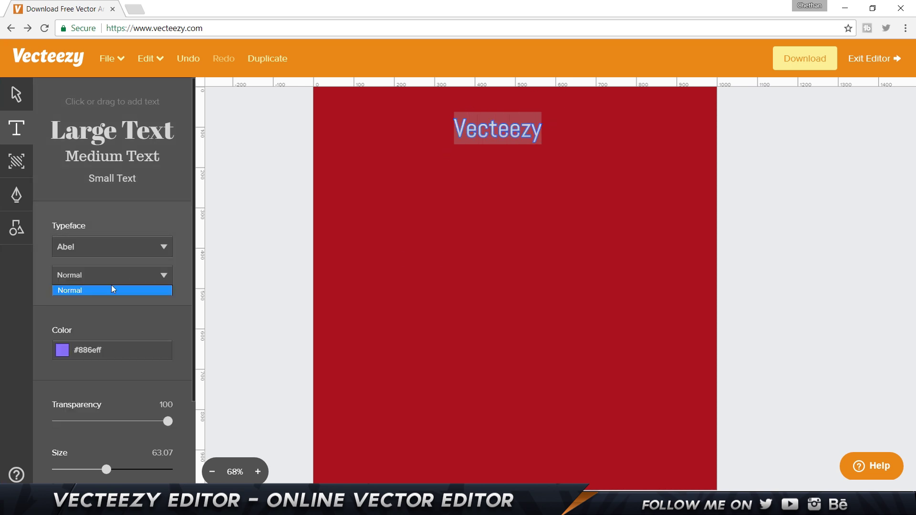
left_click(110, 292)
left_click(118, 281)
left_click(115, 292)
left_click(116, 284)
left_click(117, 244)
left_click(117, 243)
left_click(144, 212)
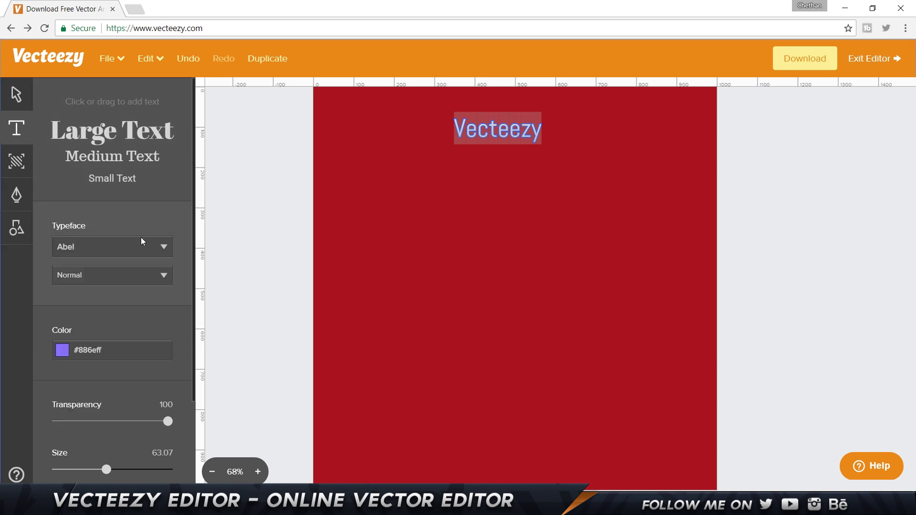
left_click(101, 350)
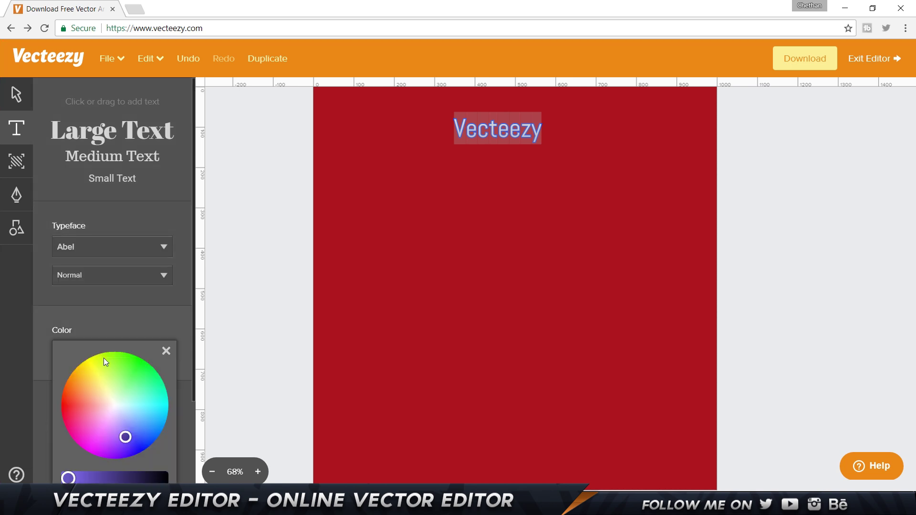
left_click(139, 313)
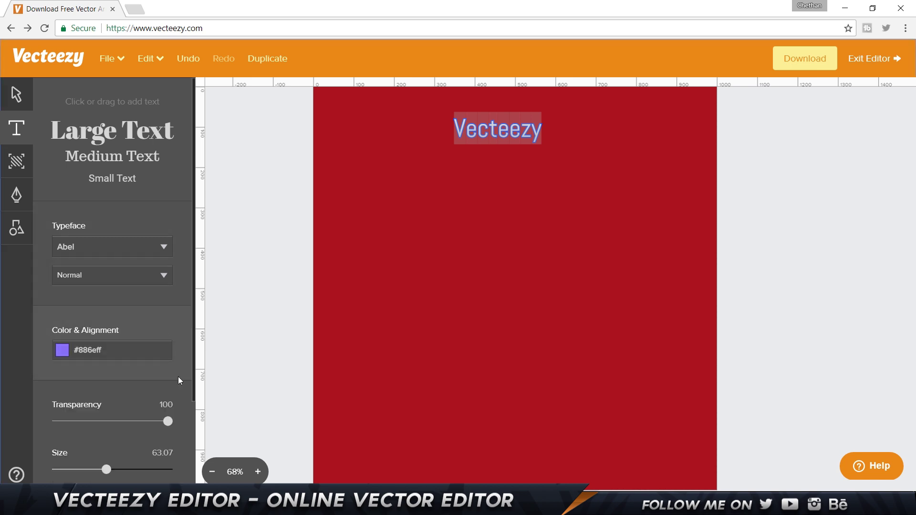
- Increase the Vecteezy text's letter spacing to 5.00
scroll(102, 335, "down", 3)
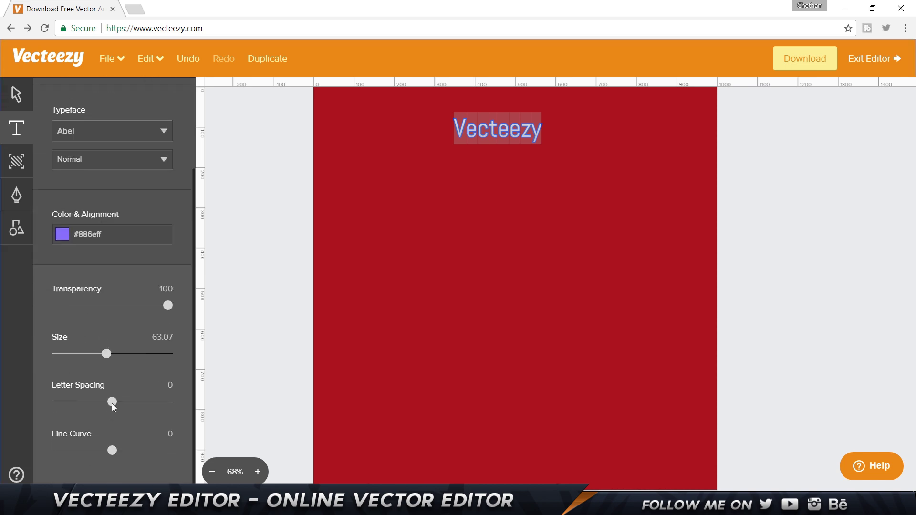
left_click(113, 403)
left_click_drag(114, 405, 346, 418)
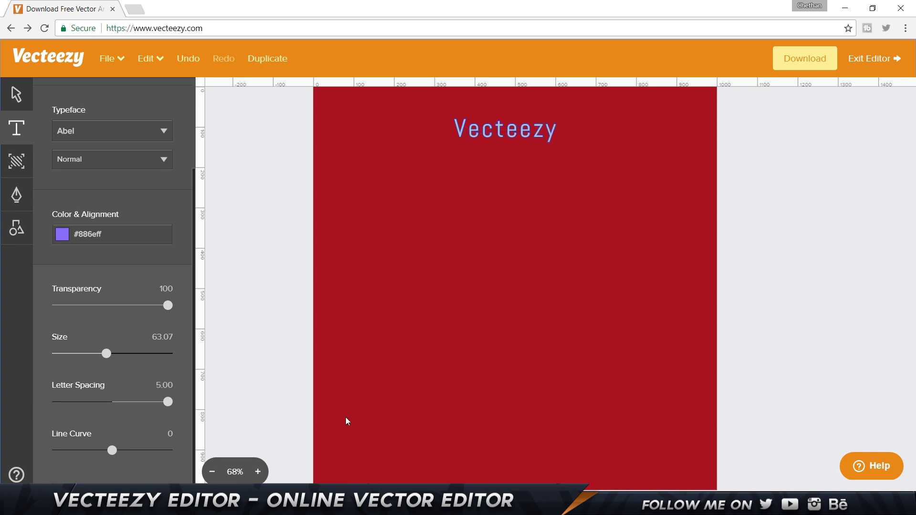
- Set the Vecteezy text's letter spacing to 50
left_click(157, 387)
key("Delete")
key("Delete")
key("Delete")
key("Delete")
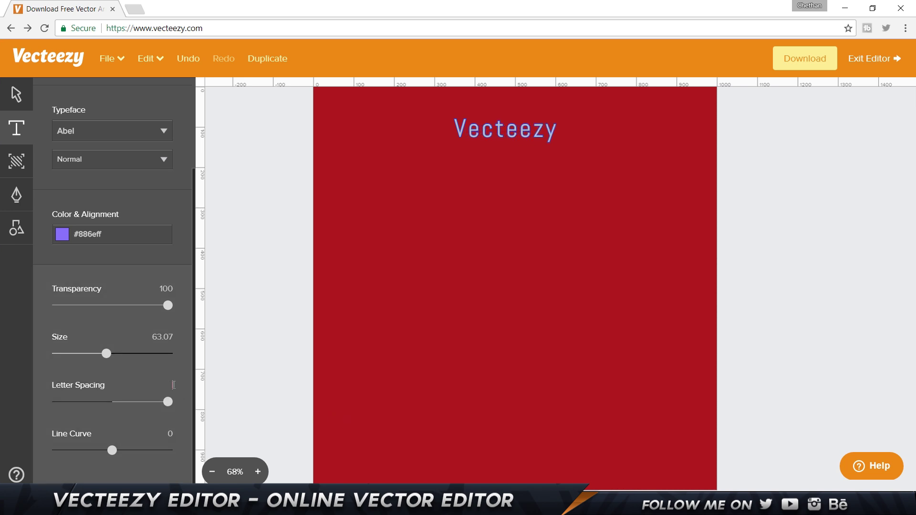
type("50")
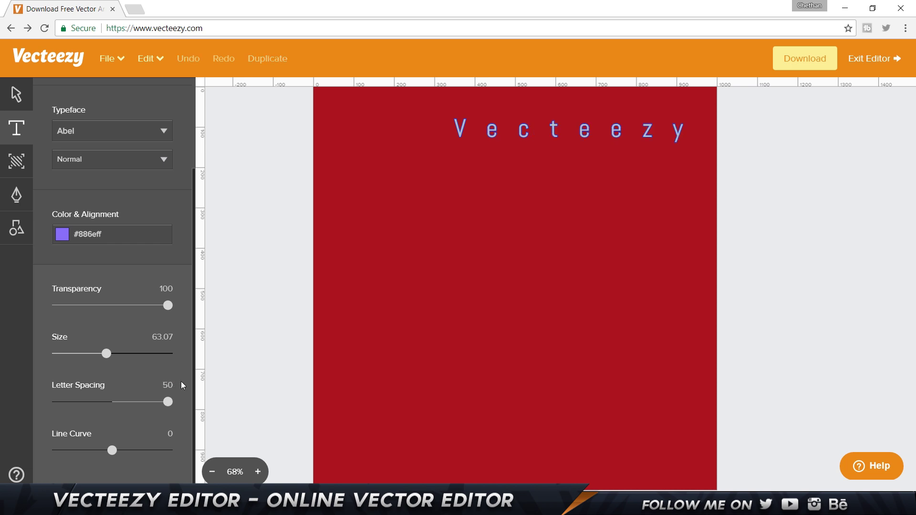
- Move the Vecteezy text left towards the canvas's horizontal centre and stretch it much taller and slightly wider, to a size of about 376
left_click(591, 132)
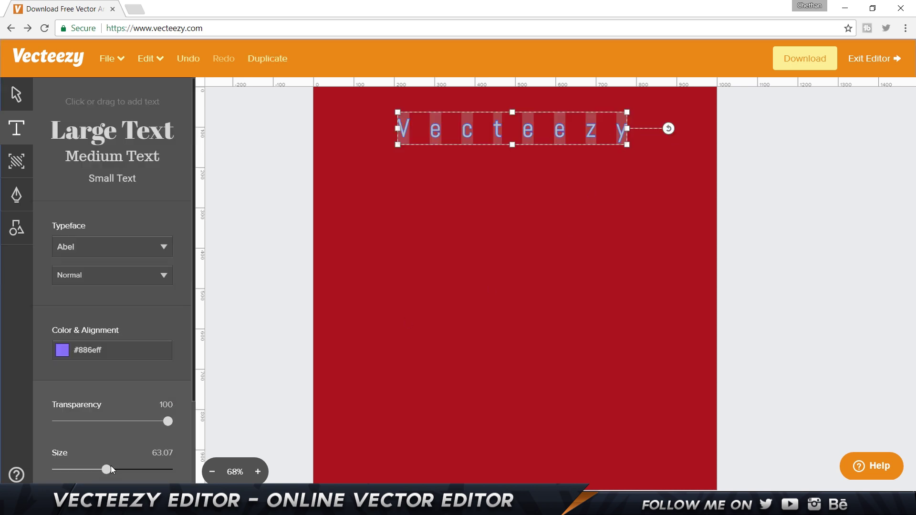
mouse_move(110, 466)
left_mouse_down()
mouse_move(165, 466)
mouse_move(109, 469)
left_mouse_up()
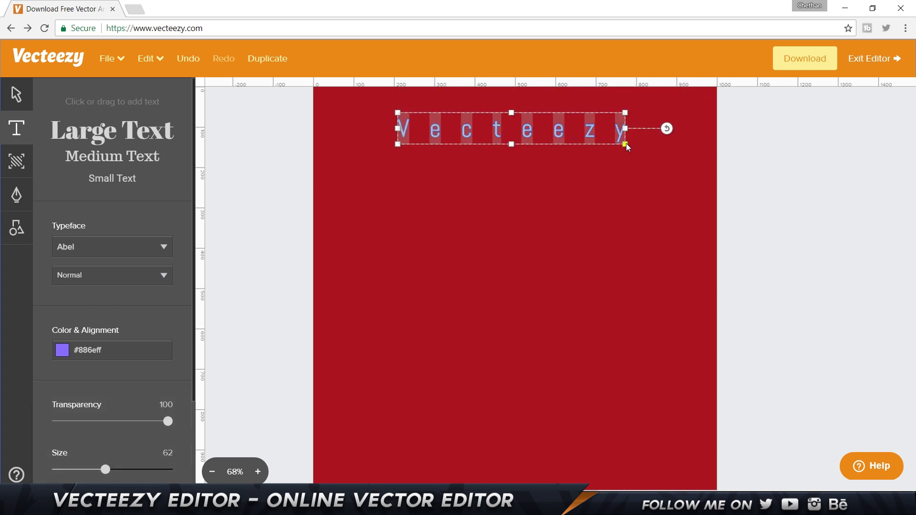
left_click_drag(625, 144, 668, 271)
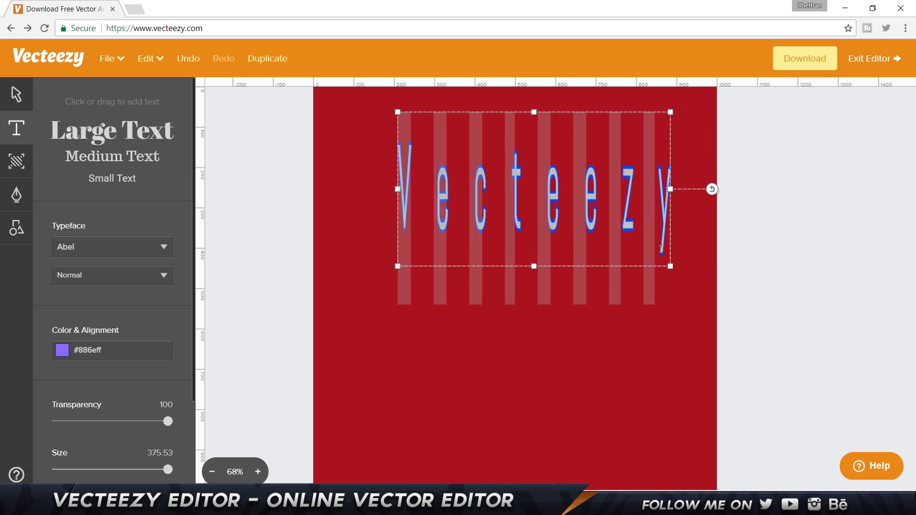
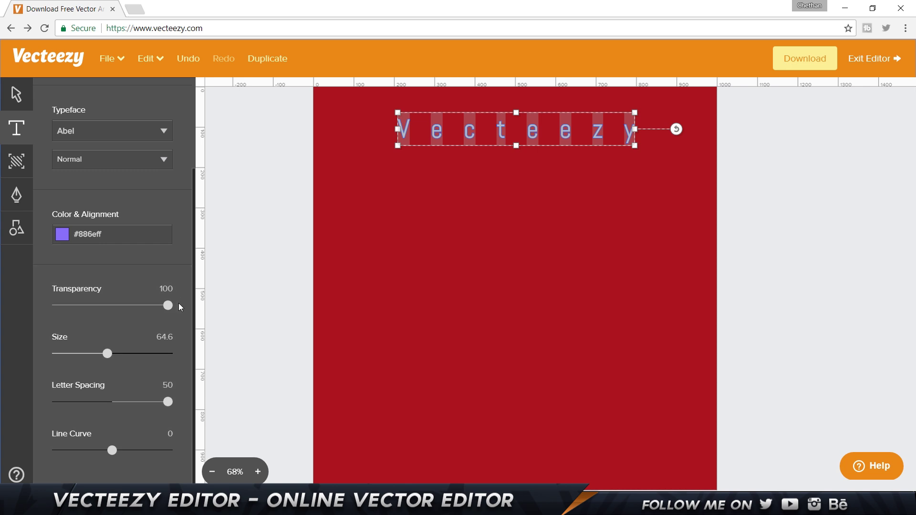
- Undo the last change to the Vecteezy text and bend its line into an upward arch
left_click(235, 278)
key("ctrl+z")
left_click(17, 95)
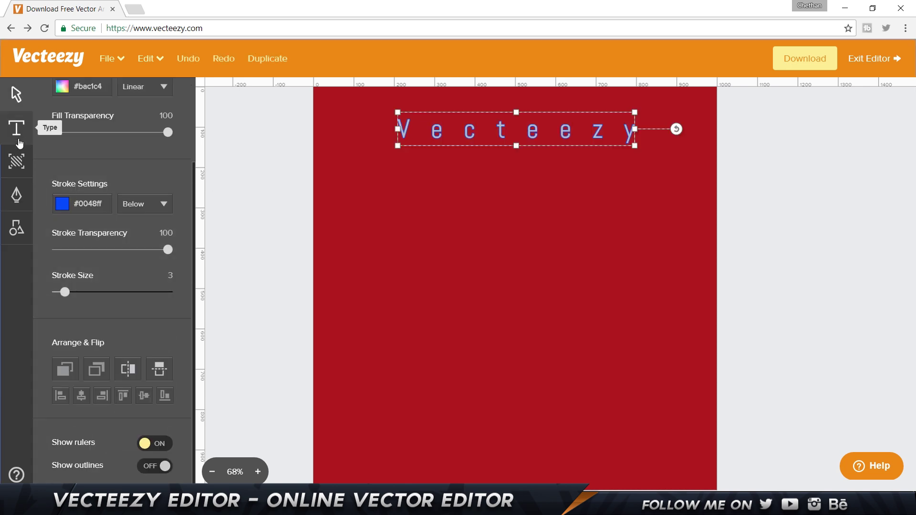
left_click(18, 137)
scroll(160, 422, "down", 3)
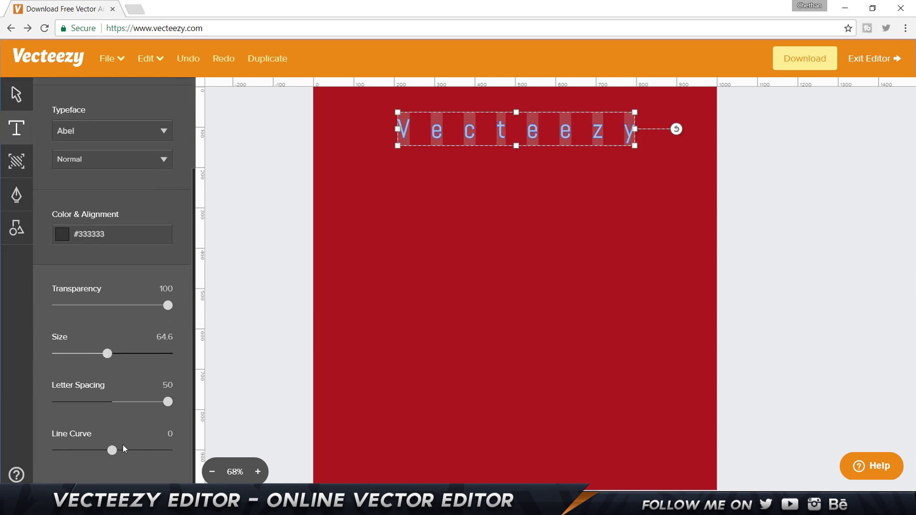
mouse_move(116, 448)
left_mouse_down()
mouse_move(142, 450)
mouse_move(44, 460)
mouse_move(151, 453)
mouse_move(112, 451)
left_mouse_up()
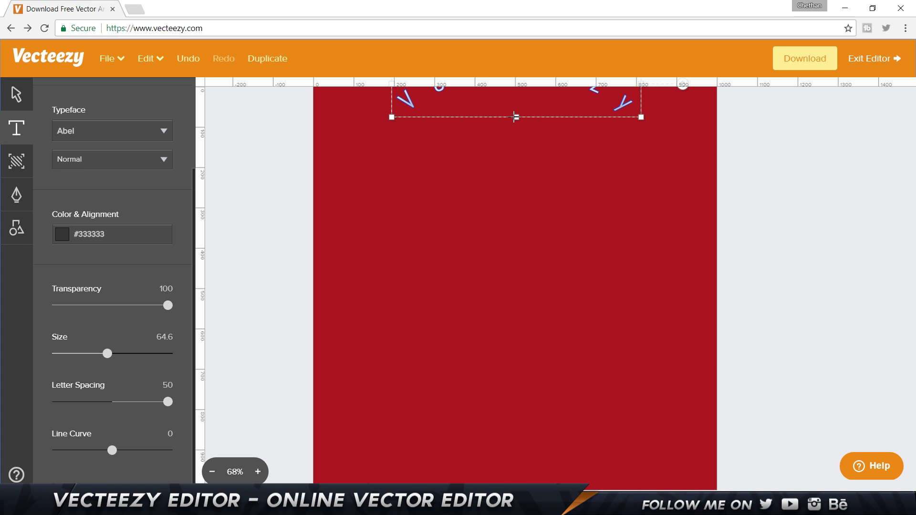
- Move the arched Vecteezy text down from the canvas's upper edge towards the middle
left_click(17, 94)
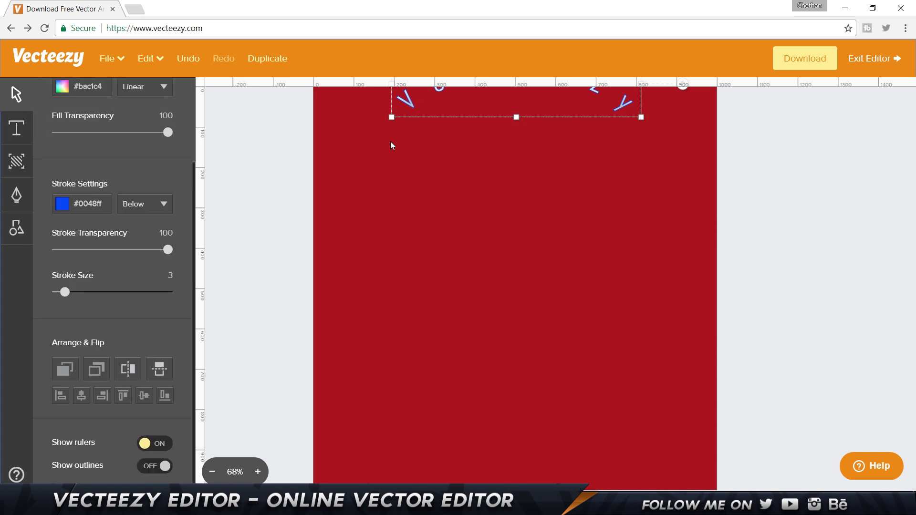
left_click_drag(433, 97, 426, 167)
left_click_drag(413, 111, 412, 285)
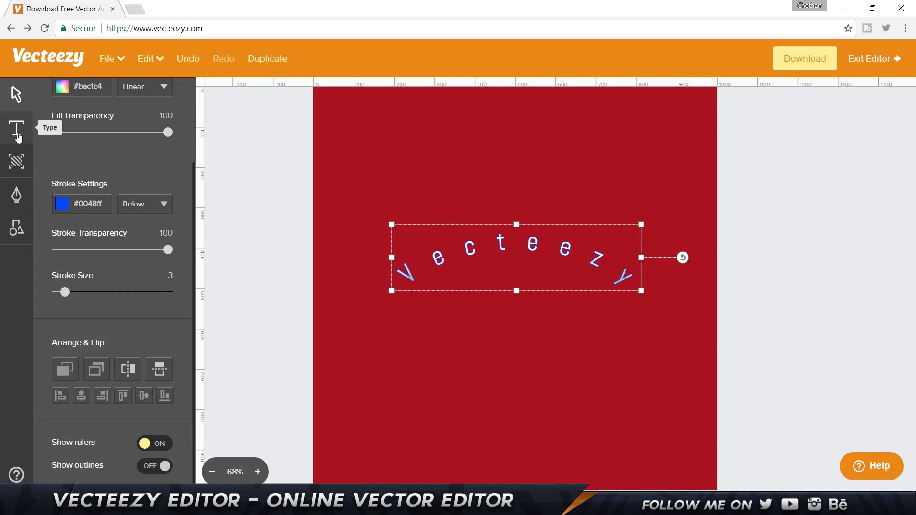
- Set the Vecteezy text's line curve to 100
left_click(17, 137)
scroll(128, 365, "down", 1)
left_click_drag(119, 450, 172, 452)
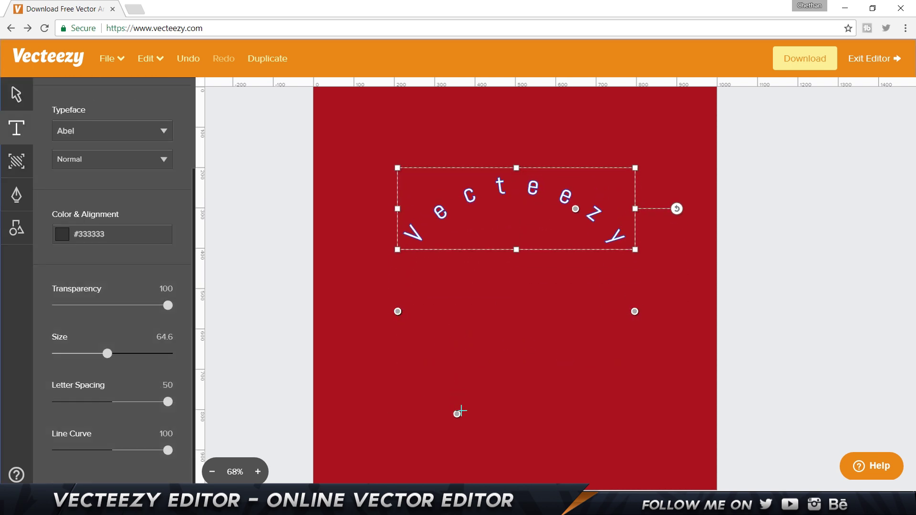
- Try to reshape the curved text's path by pulling its lower anchor upward and adjusting the anchor's curve handles
left_click_drag(458, 416, 487, 319)
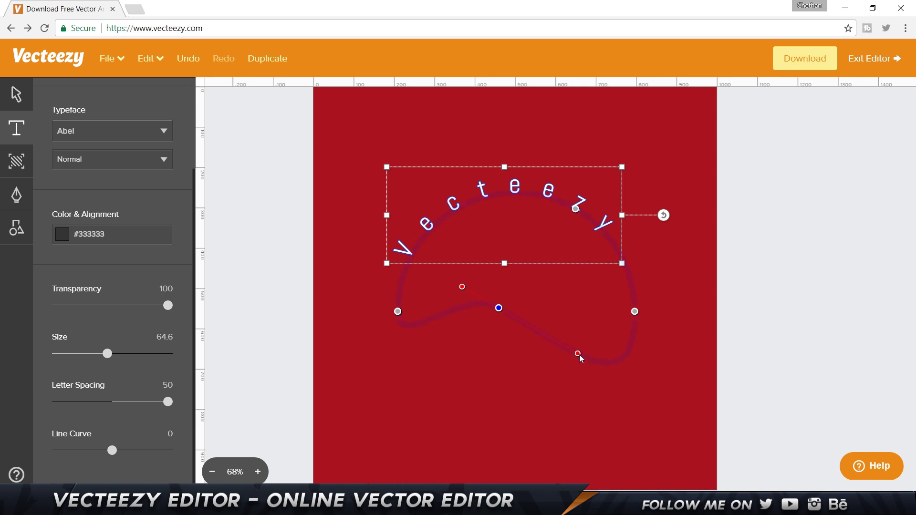
left_click_drag(568, 365, 503, 320)
left_click_drag(482, 269, 604, 300)
key("ctrl+z")
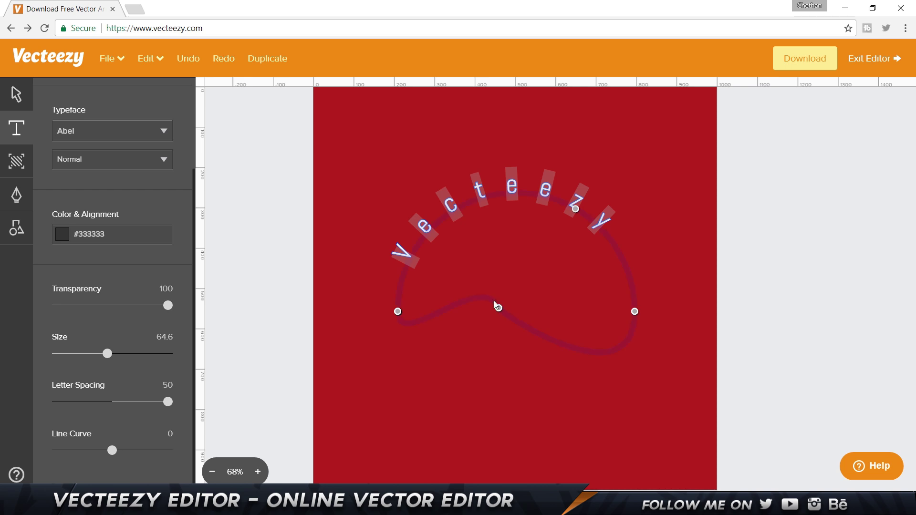
key("ctrl+y")
key("ctrl+y")
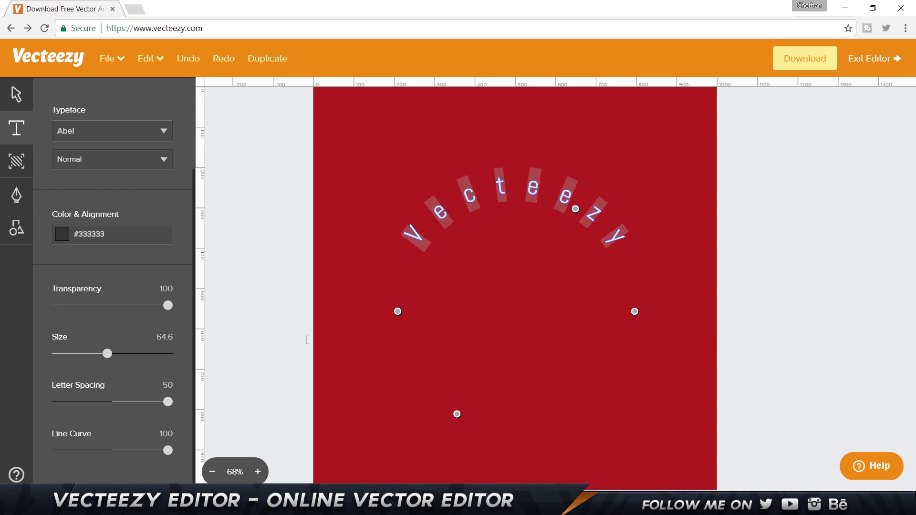
- Delete the curved Vecteezy text from the canvas
left_click(724, 233)
scroll(107, 297, "up", 3)
scroll(73, 211, "down", 3)
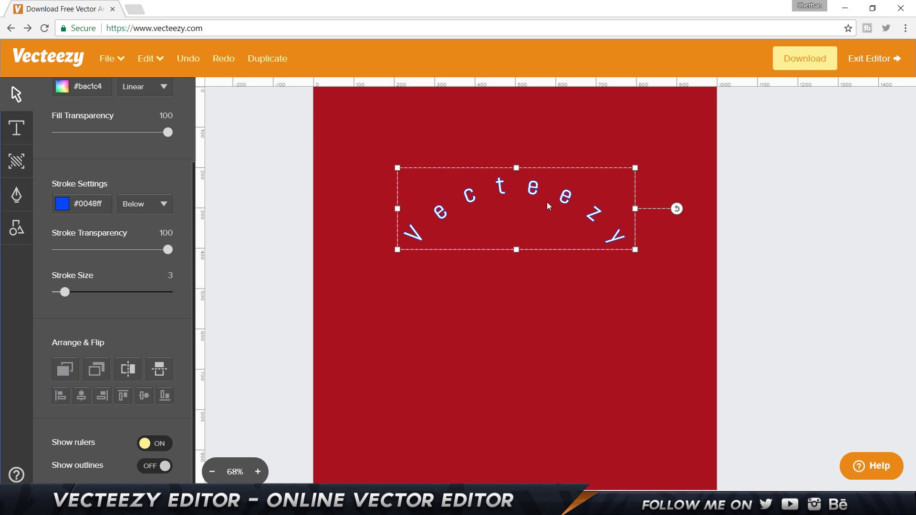
key("Delete")
- Draw a closed, straight-sided black shape with five anchor points in the upper part of the canvas using the Pen tool
left_click(16, 194)
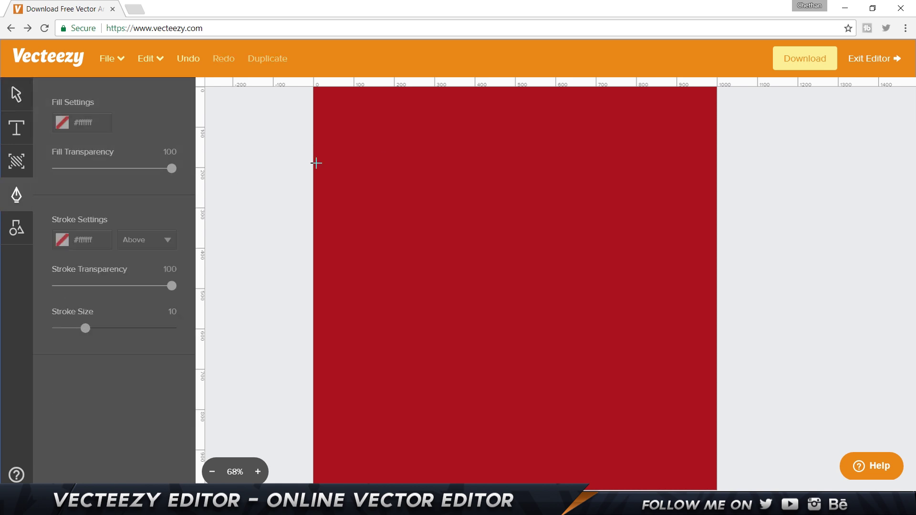
left_click(370, 137)
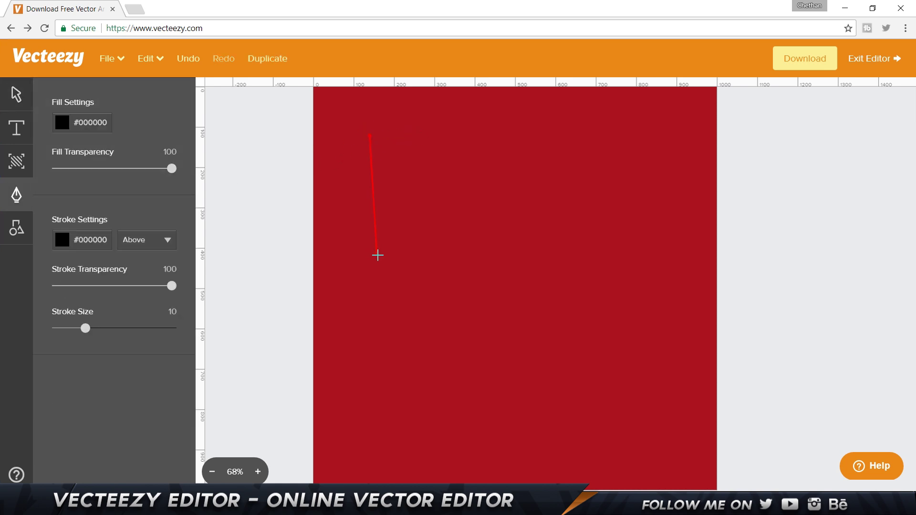
left_click(365, 270)
left_click(580, 261)
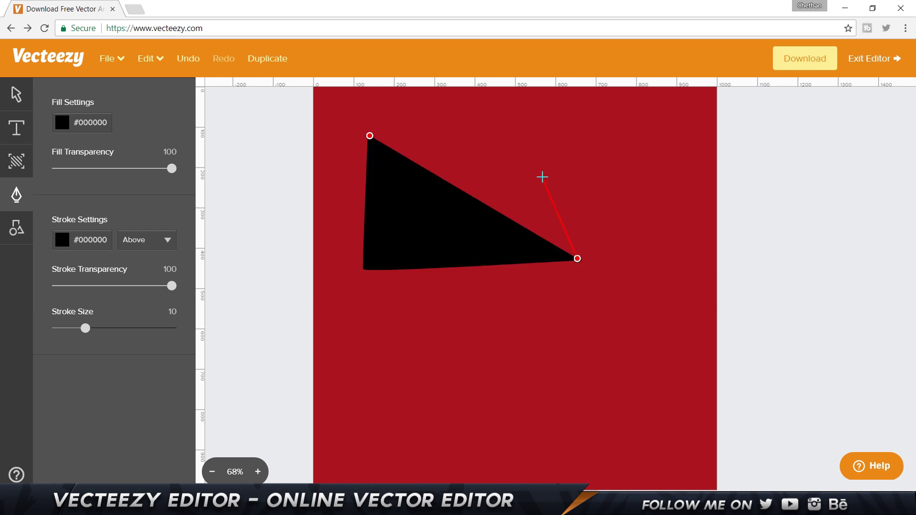
left_click(543, 175)
left_click(435, 144)
left_click(370, 136)
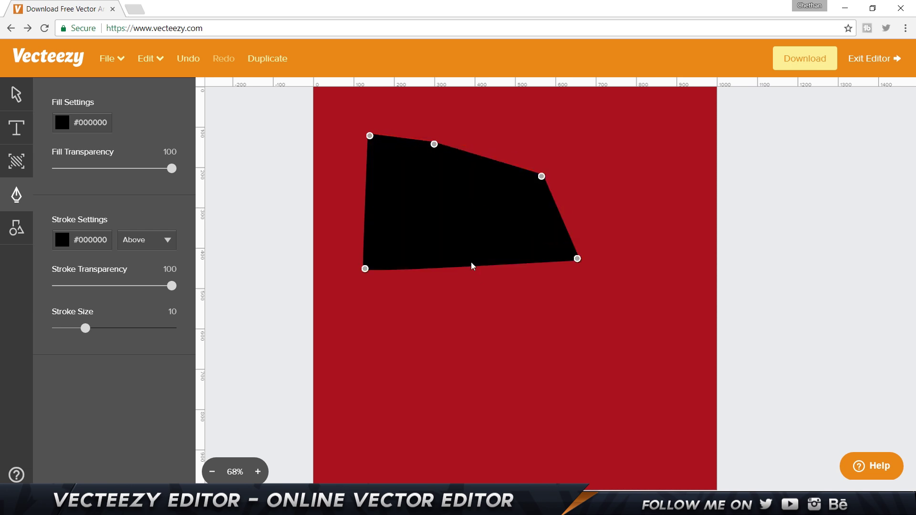
- Reshape the black polygon by moving its upper-middle, right-hand and lower-right anchor points
left_click_drag(435, 149, 494, 119)
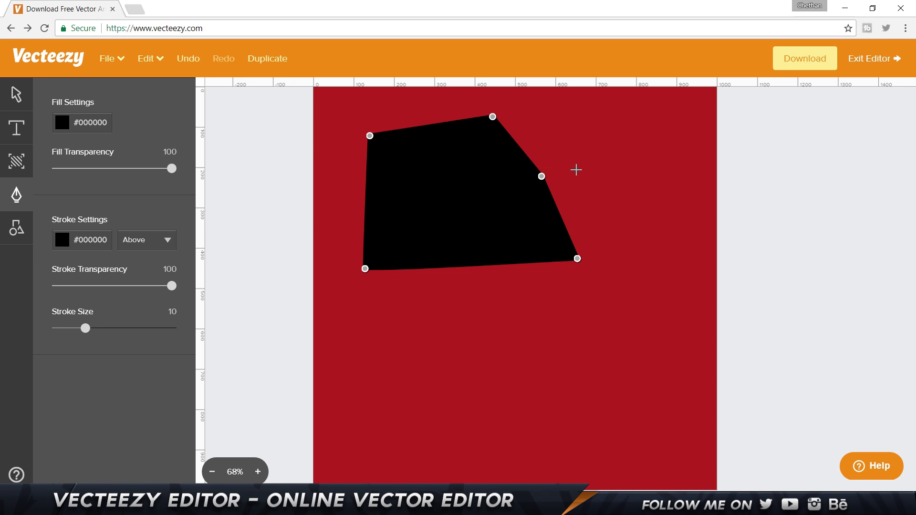
left_click_drag(542, 177, 630, 174)
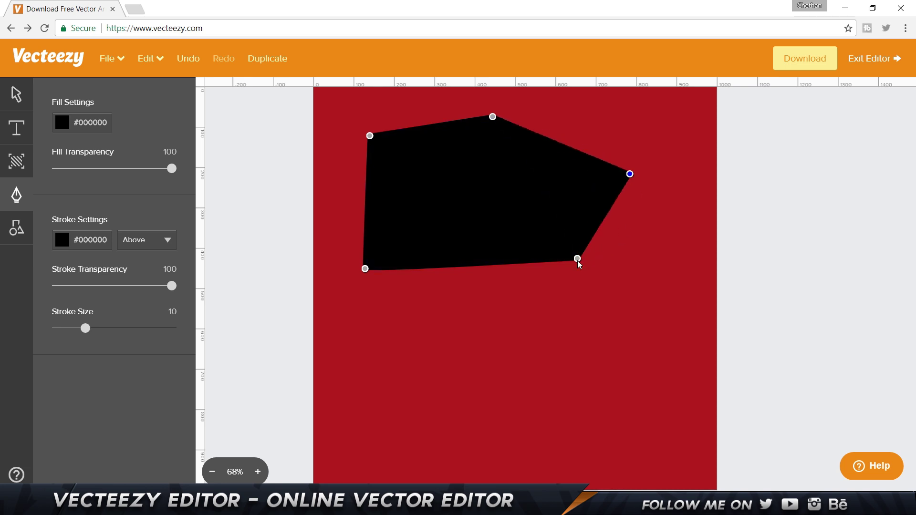
left_click_drag(577, 259, 499, 300)
- Remove the polygon's lower-right anchor point and delete the whole shape
key("Delete")
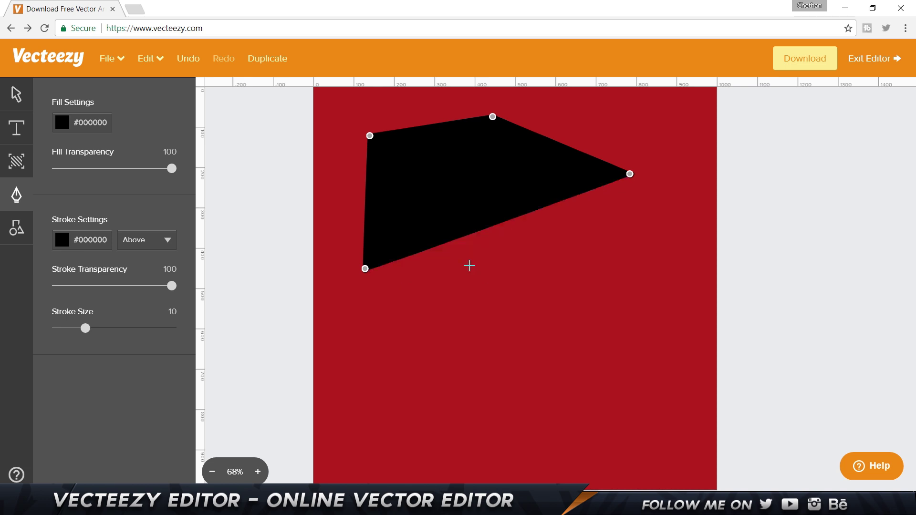
key("Delete")
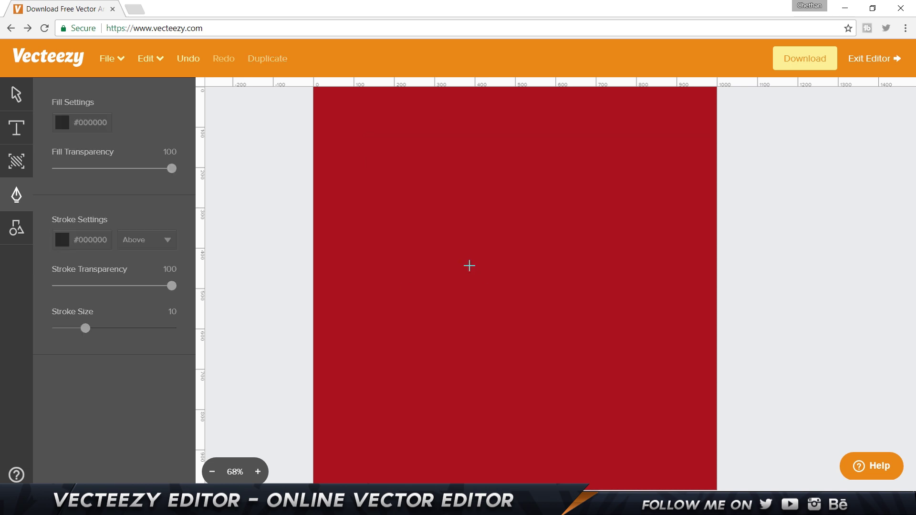
- Draw a large rounded black shape with the Pen tool, pulling out curve handles at its anchor points
left_click(377, 140)
left_click(380, 295)
left_click_drag(434, 356, 470, 366)
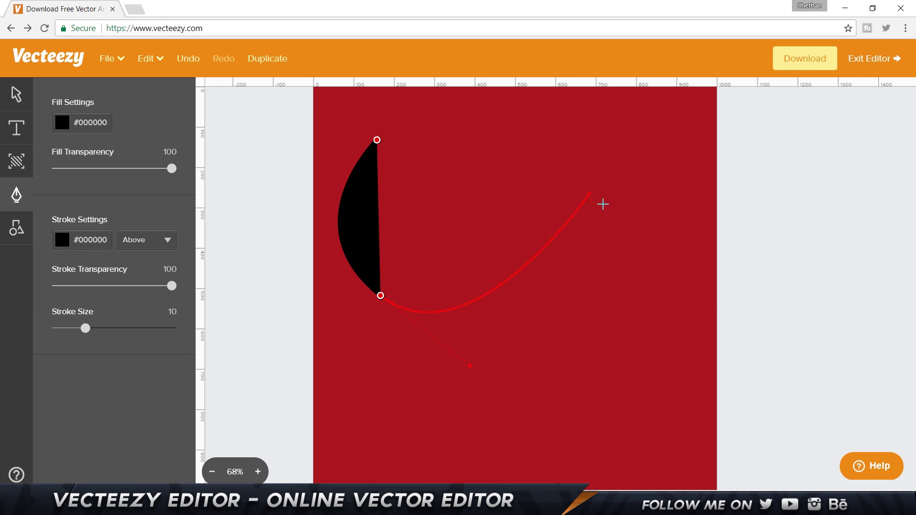
left_click_drag(600, 218, 573, 172)
left_click_drag(687, 128, 687, 128)
left_click_drag(520, 147, 409, 241)
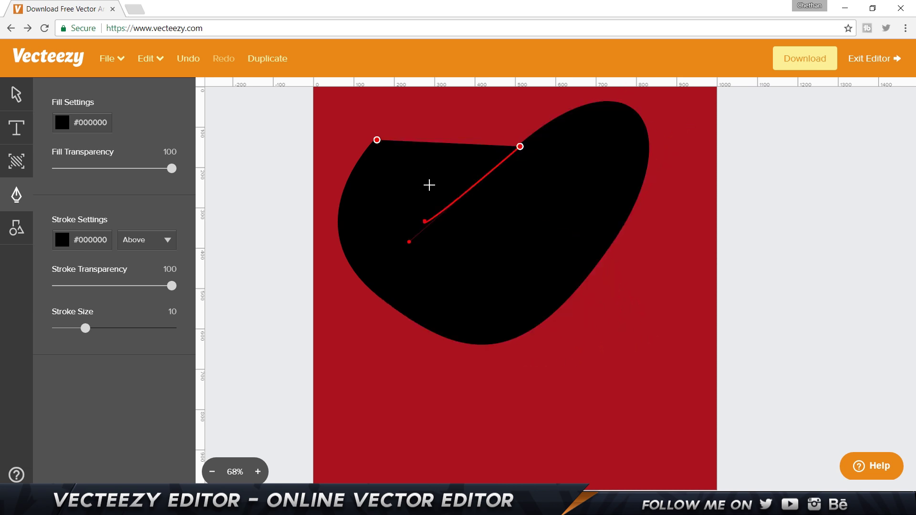
left_click_drag(410, 120, 375, 121)
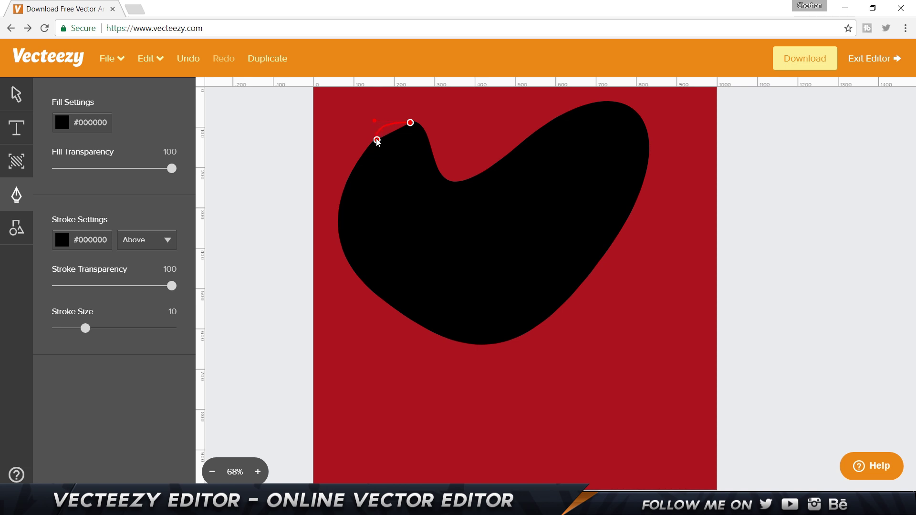
- Undo the last pen points and close the black shape with straight segments through a peak at its upper edge
key("ctrl+z")
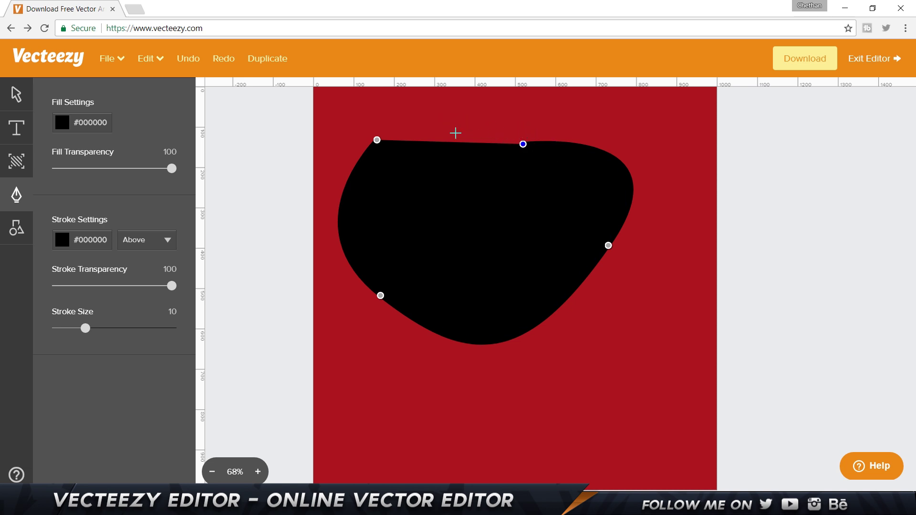
left_click(524, 145)
left_click(438, 115)
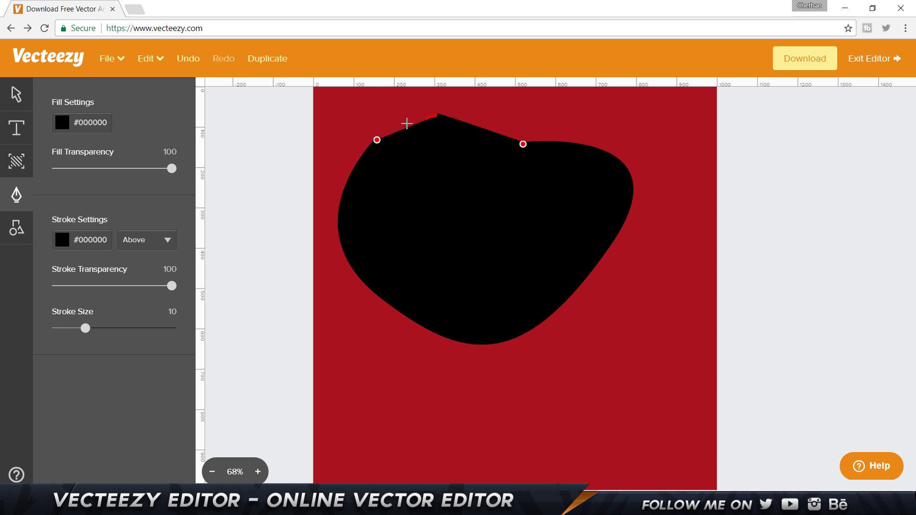
left_click(377, 140)
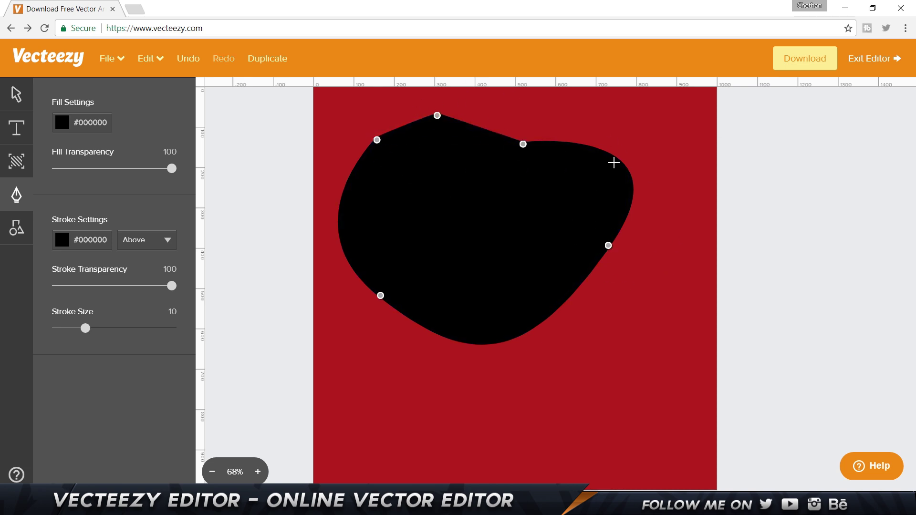
- Turn off the canvas rulers
left_click(17, 93)
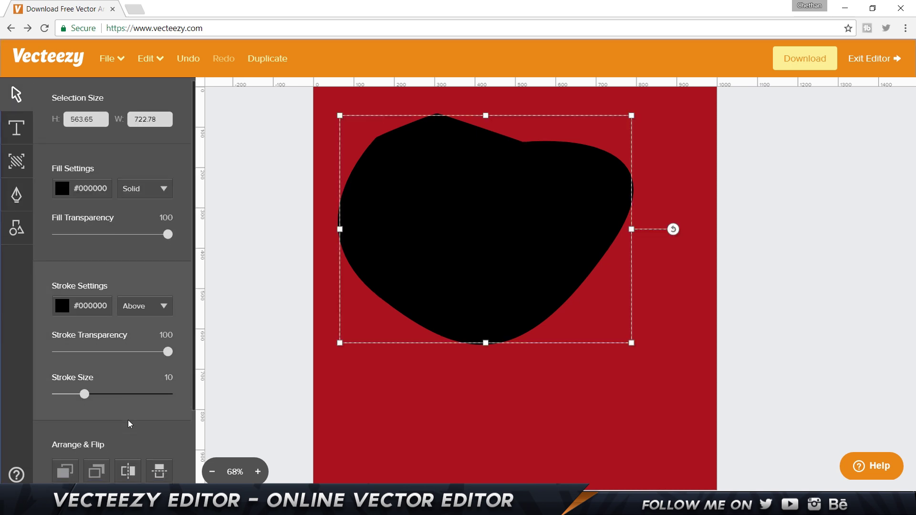
scroll(129, 427, "down", 2)
left_click(161, 444)
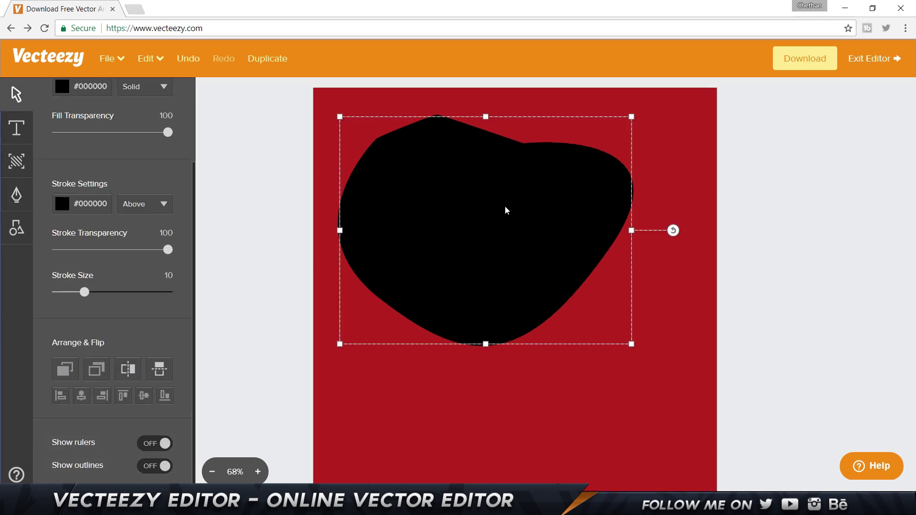
- Try out the black shape's fill and stroke transparency, returning both to 100, and set its stroke size to 40
left_click(16, 195)
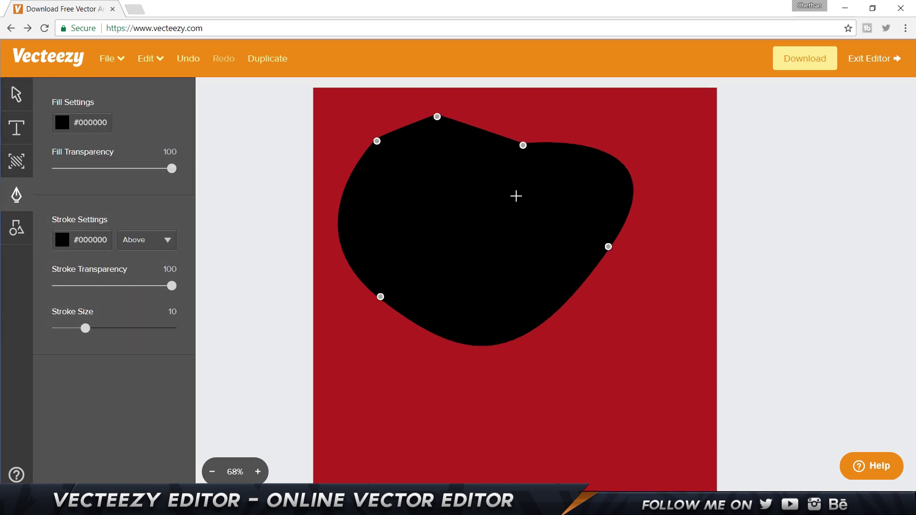
left_click_drag(149, 167, 95, 193)
mouse_move(167, 285)
left_mouse_down()
mouse_move(95, 288)
mouse_move(225, 292)
left_mouse_up()
left_click_drag(94, 169, 227, 165)
left_click_drag(133, 324, 209, 331)
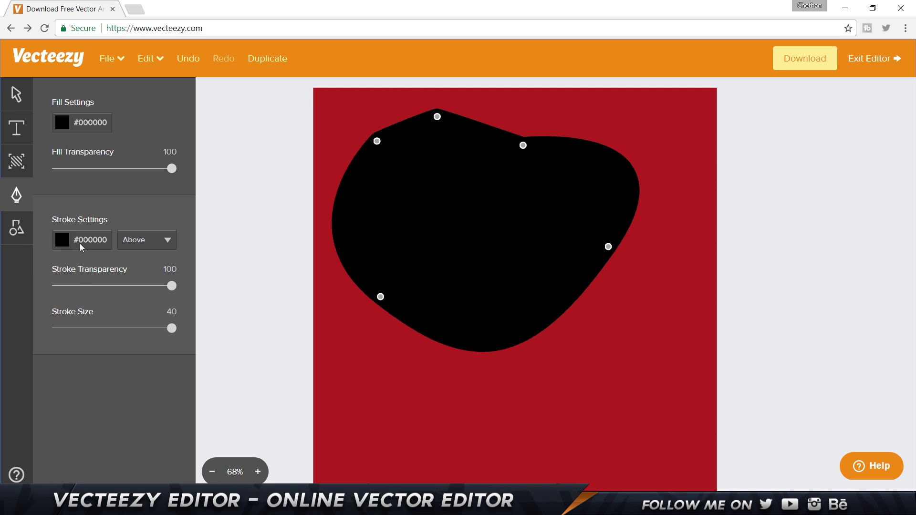
- Look through the library of ready-made graphics and limit it to shapes
left_click(17, 228)
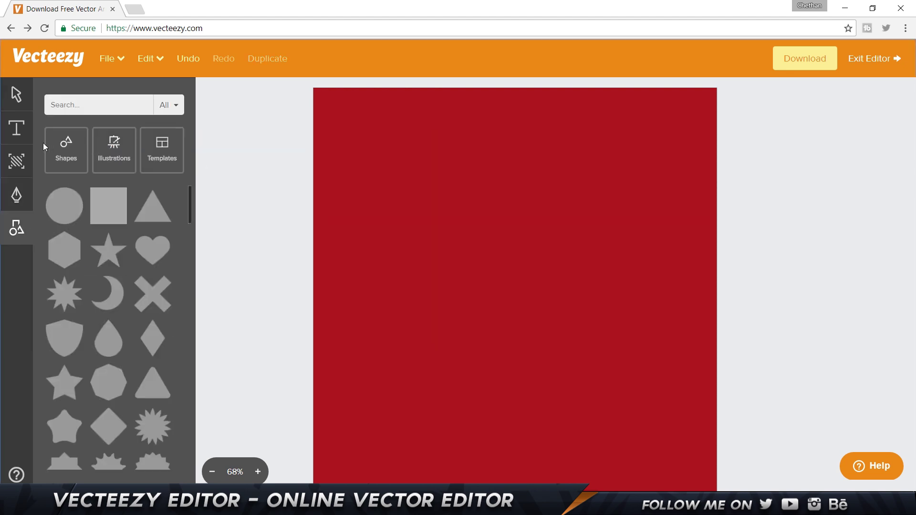
scroll(153, 319, "down", 15)
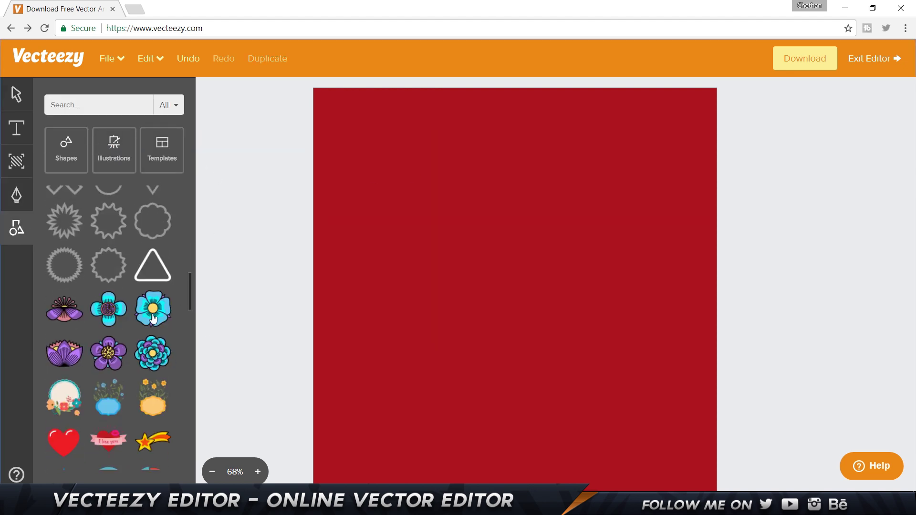
scroll(153, 318, "up", 15)
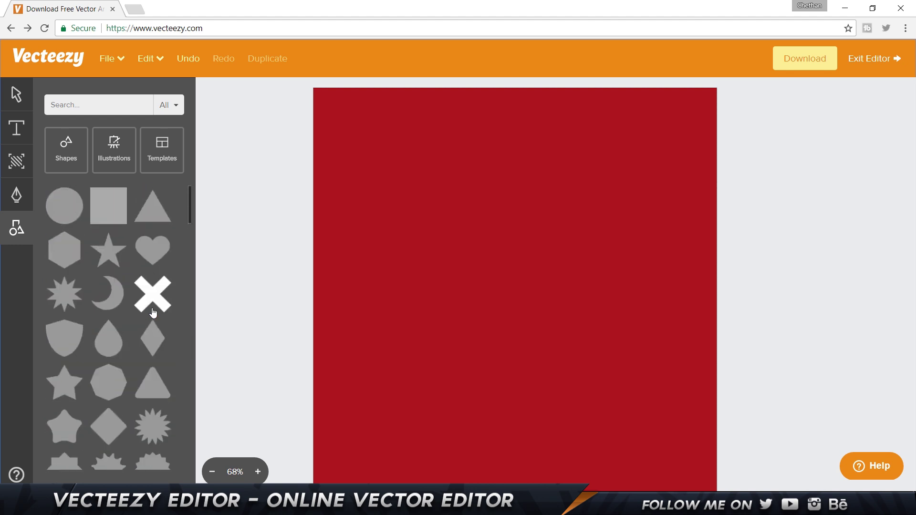
left_click(59, 168)
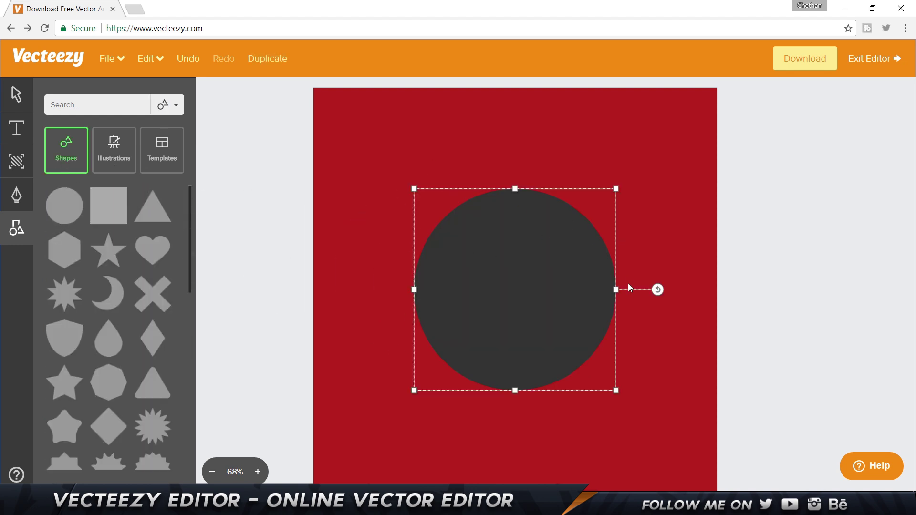
- Add a circle at the canvas centre and a square over it, shrinking the square to about 204 x 204
left_click_drag(617, 188, 557, 247)
left_click(109, 206)
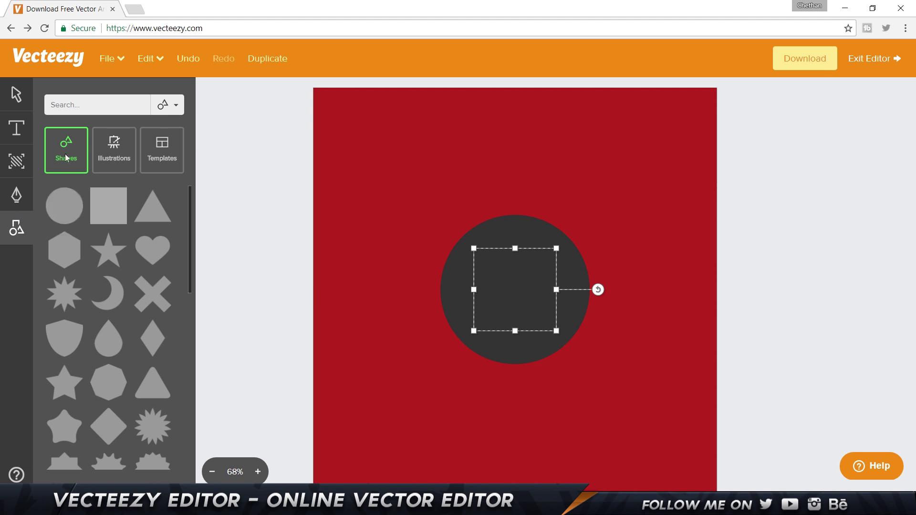
- Change the square's fill to the green colour 00cf3b
left_click(17, 96)
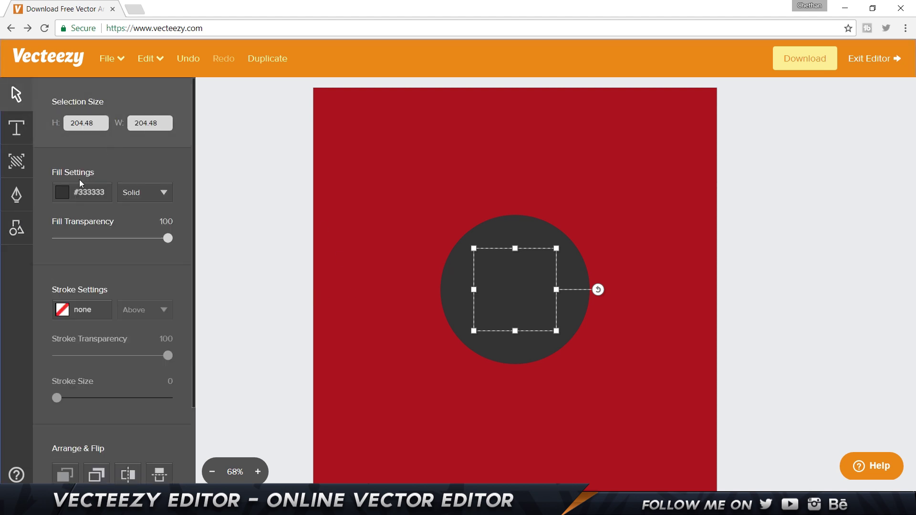
left_click(82, 193)
left_click(65, 225)
left_click_drag(148, 222, 163, 204)
left_click(83, 321)
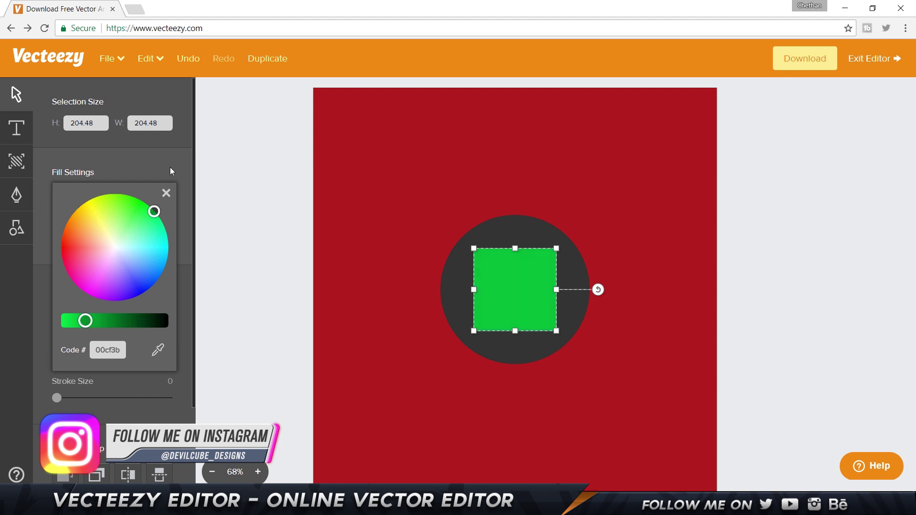
- Find the green play-button illustration in the library and add it at the canvas centre over the square
left_click(166, 193)
left_click(282, 243)
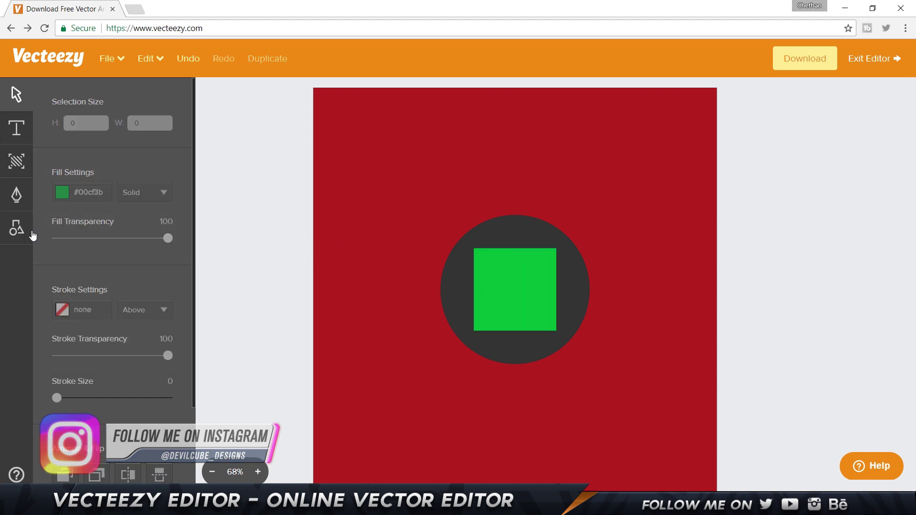
left_click(17, 228)
left_click(70, 161)
left_click(113, 159)
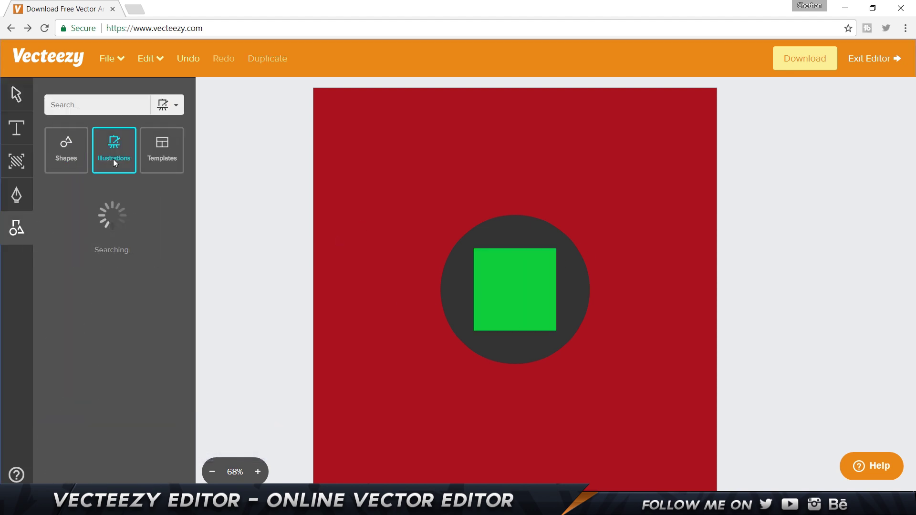
scroll(74, 279, "down", 8)
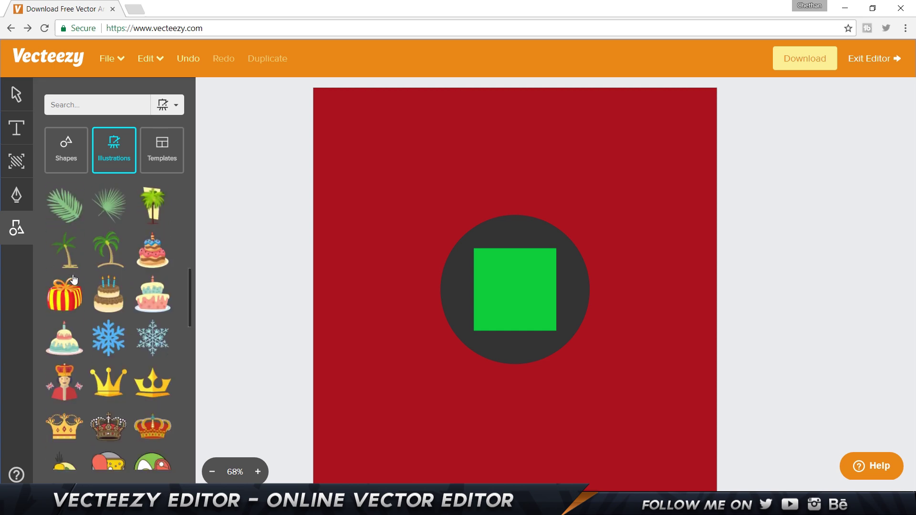
scroll(150, 241, "down", 4)
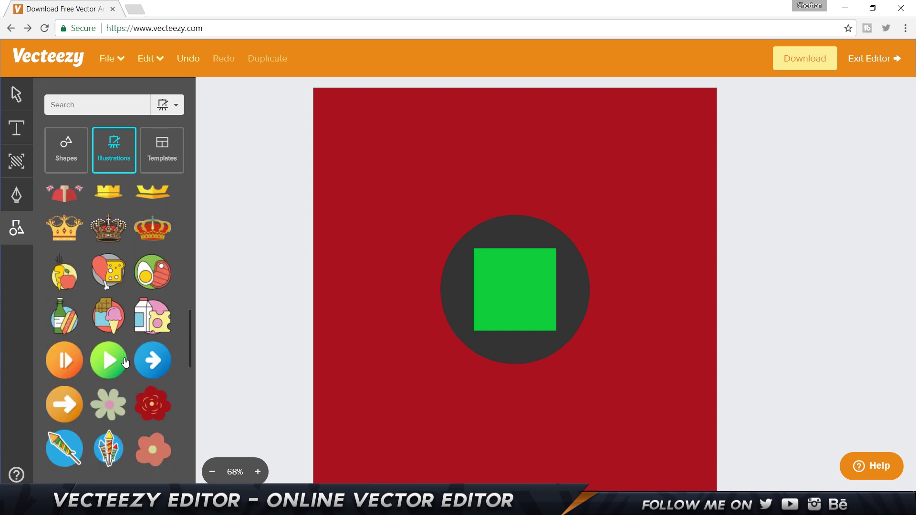
scroll(132, 323, "down", 5)
scroll(131, 319, "up", 4)
left_click_drag(108, 261, 500, 251)
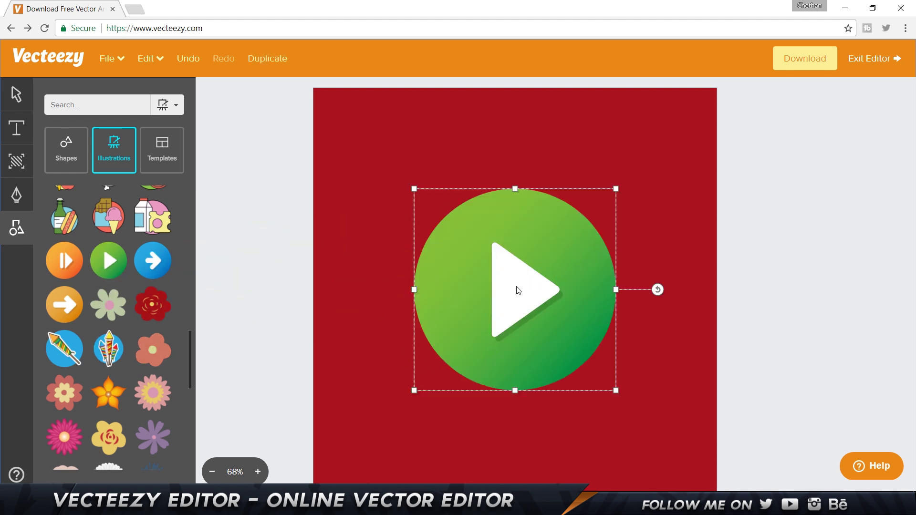
- Go inside the play-button illustration and select its gradient circle and white triangle individually
left_click(516, 278)
left_click(516, 278)
double_click(499, 235)
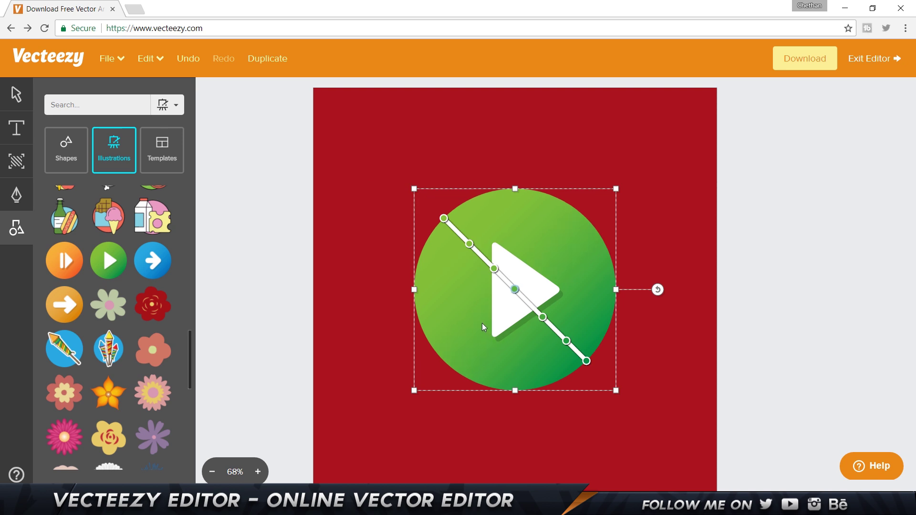
left_click(543, 281)
left_click(543, 283)
left_click(556, 290)
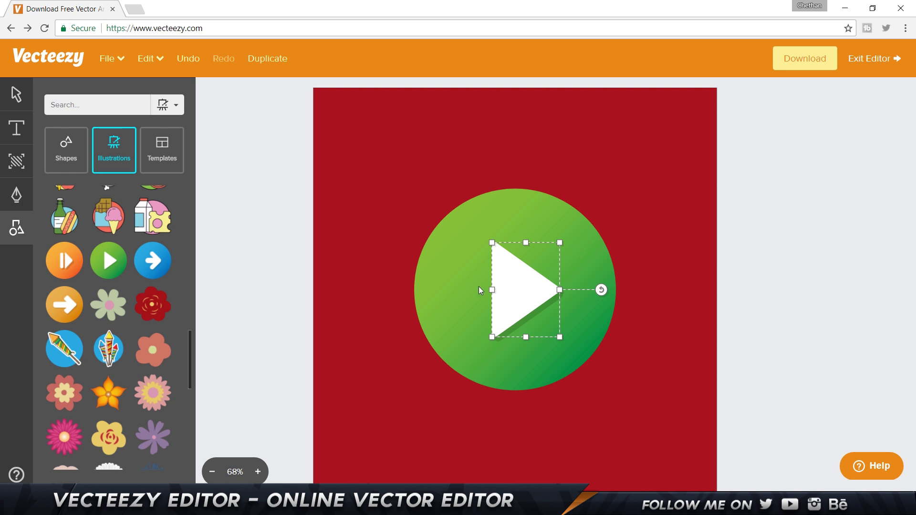
- Try moving the play button's white triangle off its shadow, undoing the first move before moving it past the circle's edge
left_click_drag(511, 293, 475, 323)
key("ctrl+z")
left_click(548, 305)
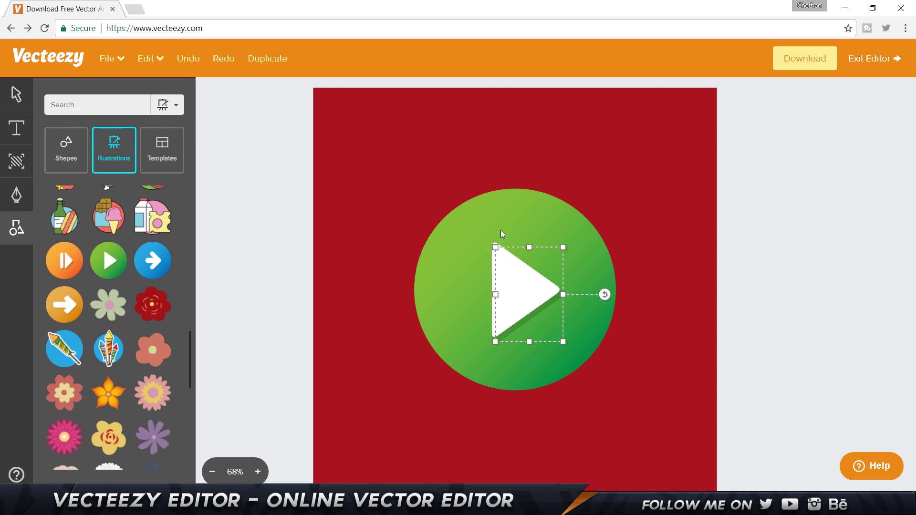
left_click(441, 251)
left_click(527, 283)
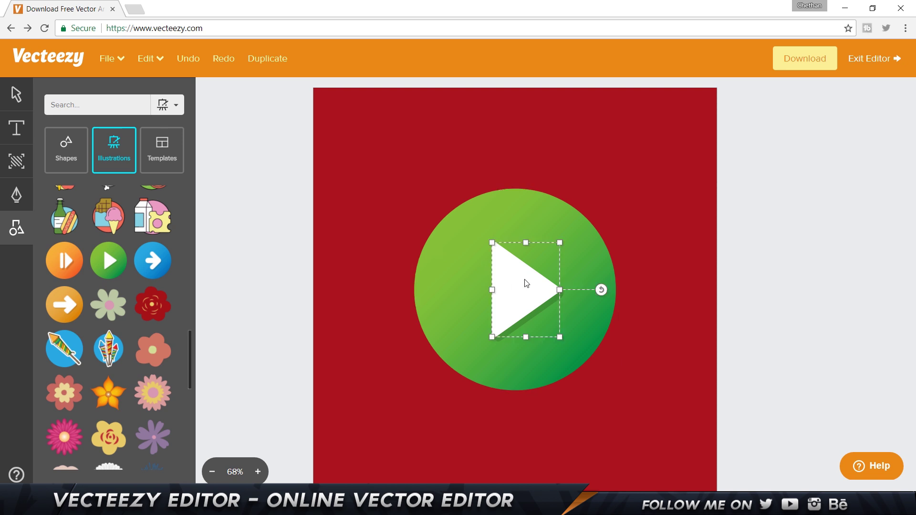
left_click(733, 253)
left_click_drag(542, 260, 436, 246)
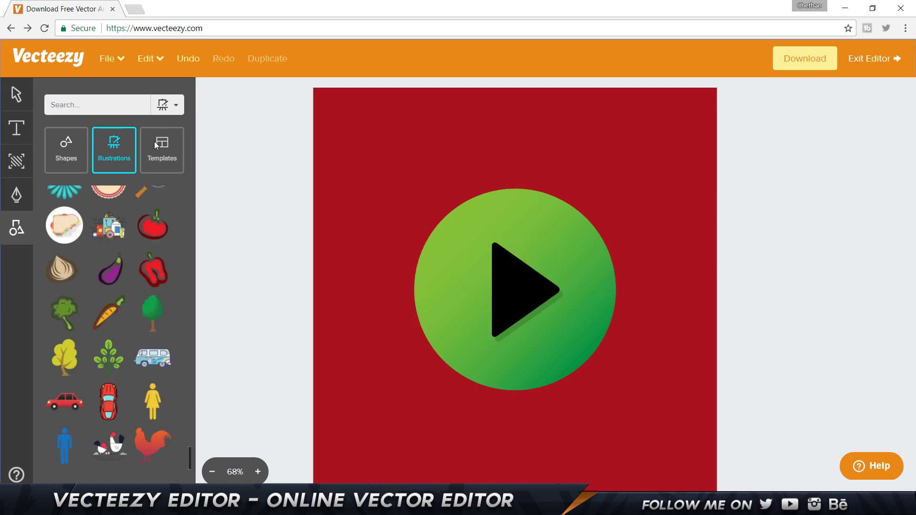
- Look at the templates category of the graphics library
left_click(154, 142)
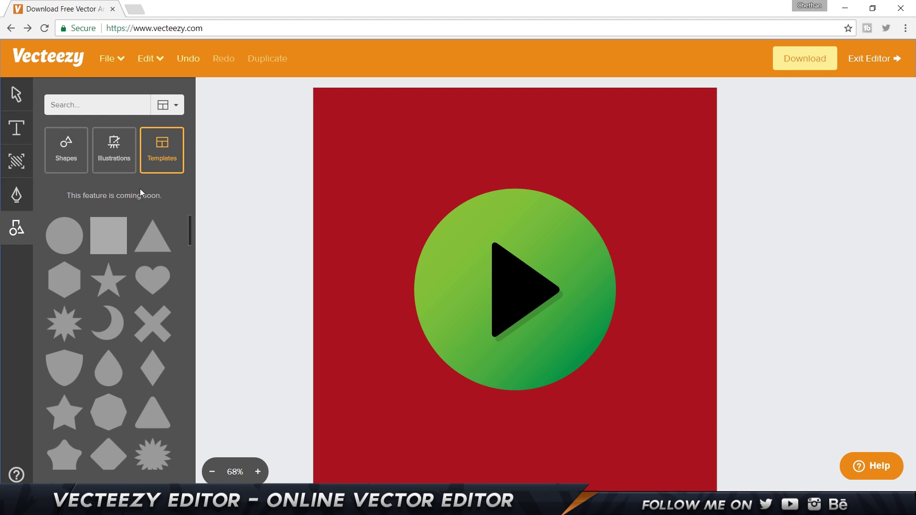
left_click(176, 107)
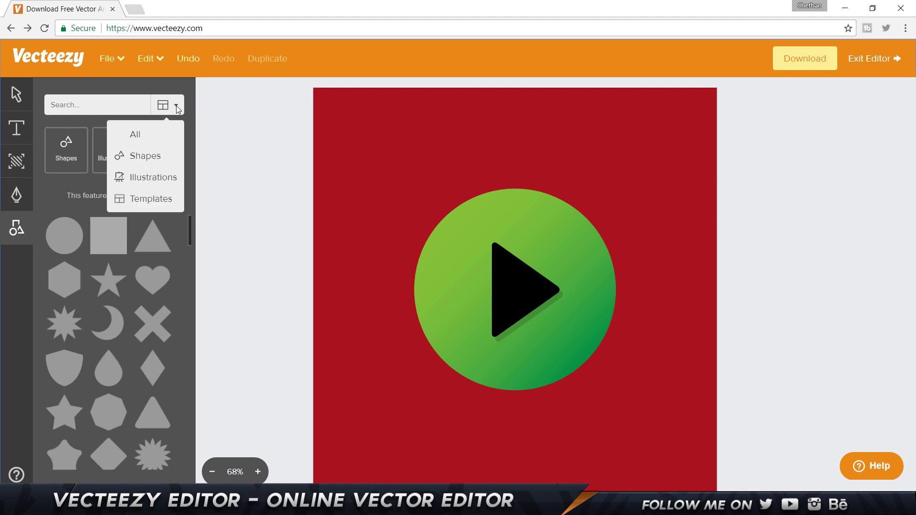
left_click(157, 199)
- Search the graphics library for "moon" and look through the matches, limited to illustrations
left_click(107, 100)
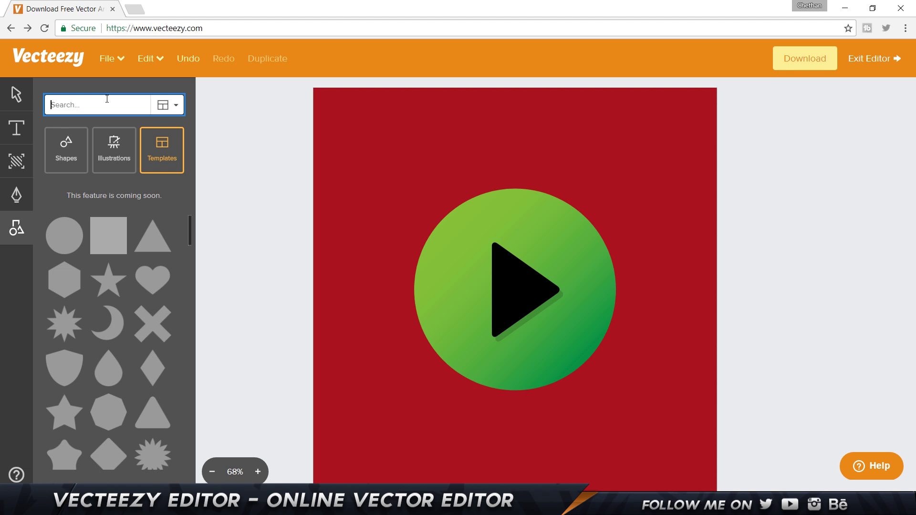
type("moon")
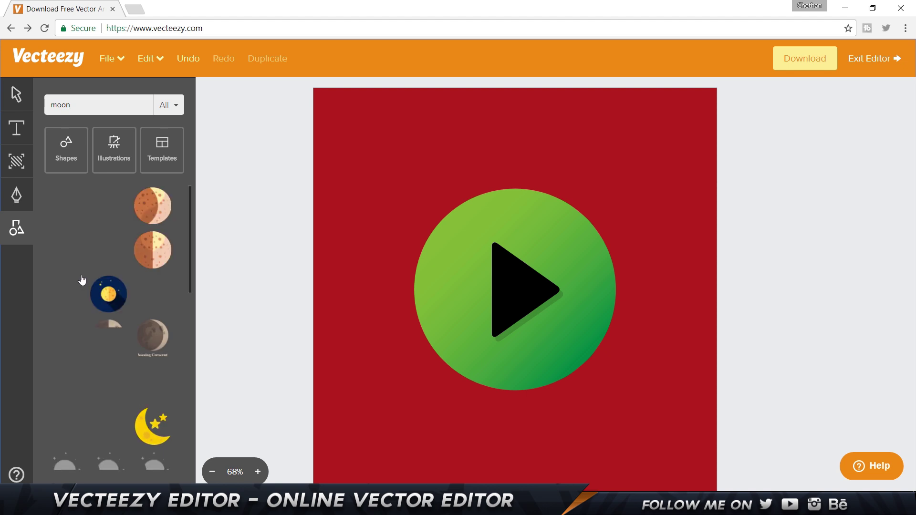
scroll(123, 295, "down", 10)
scroll(125, 295, "up", 10)
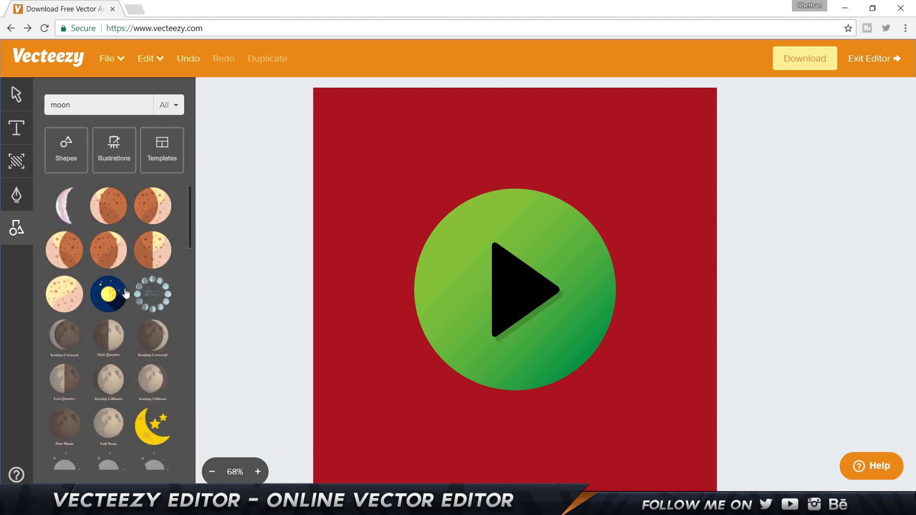
scroll(125, 294, "down", 5)
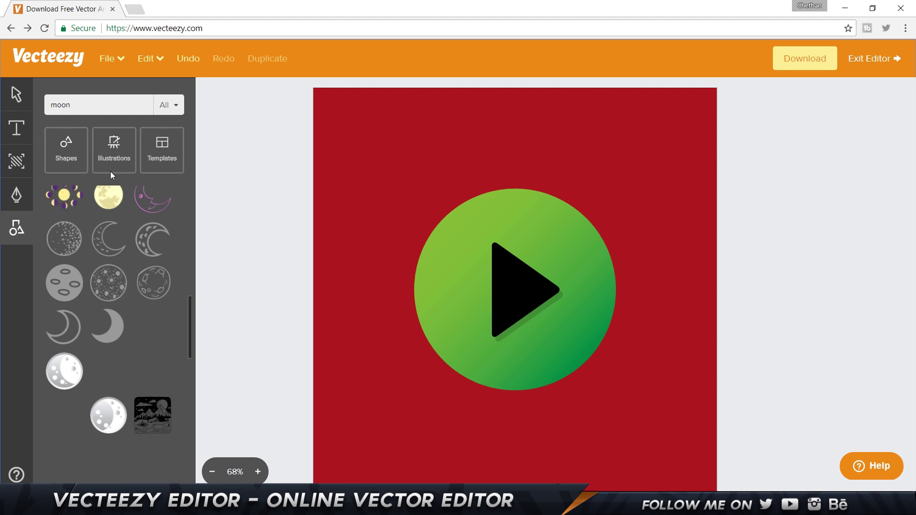
left_click(116, 157)
scroll(140, 276, "down", 5)
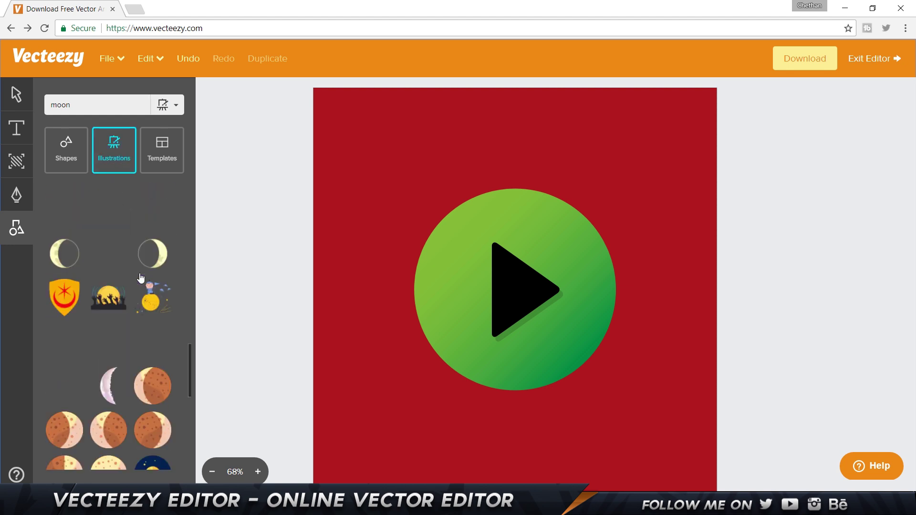
scroll(141, 277, "up", 10)
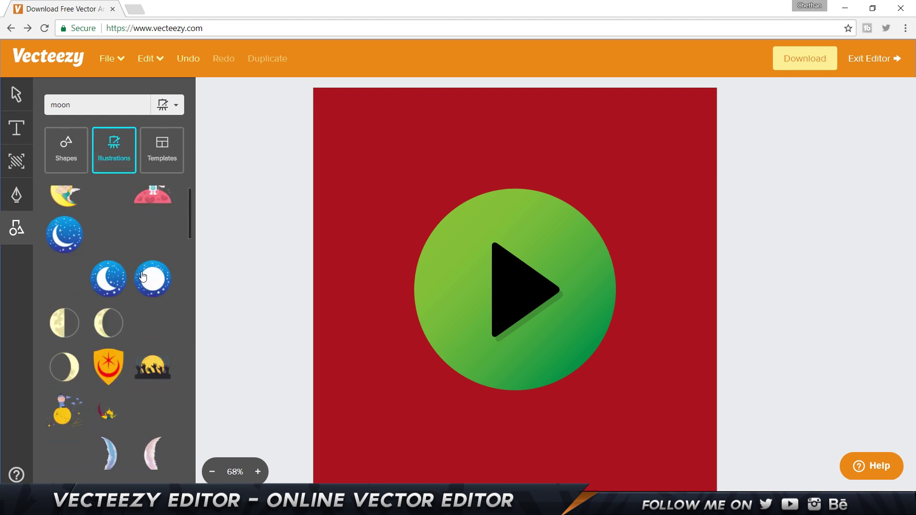
- Clear the search term and look through the full list of illustrations
double_click(67, 105)
key("BackSpace")
scroll(134, 281, "down", 20)
scroll(123, 310, "up", 20)
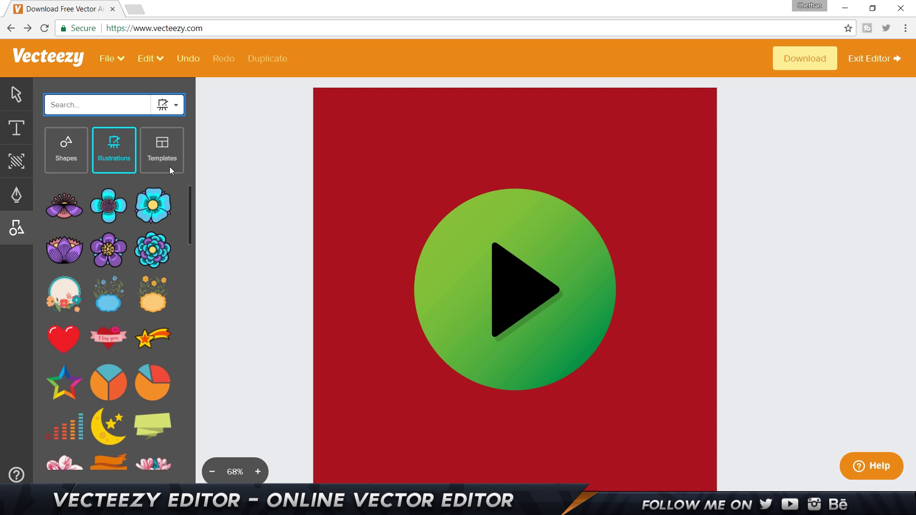
- Delete the play button's parts, the green square and the dark circle from the canvas
left_click(540, 271)
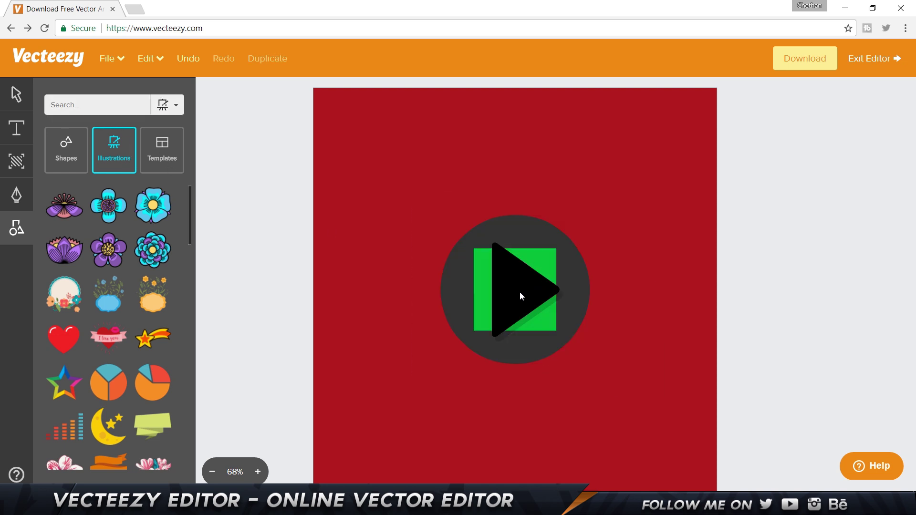
left_click(533, 279)
key("Delete")
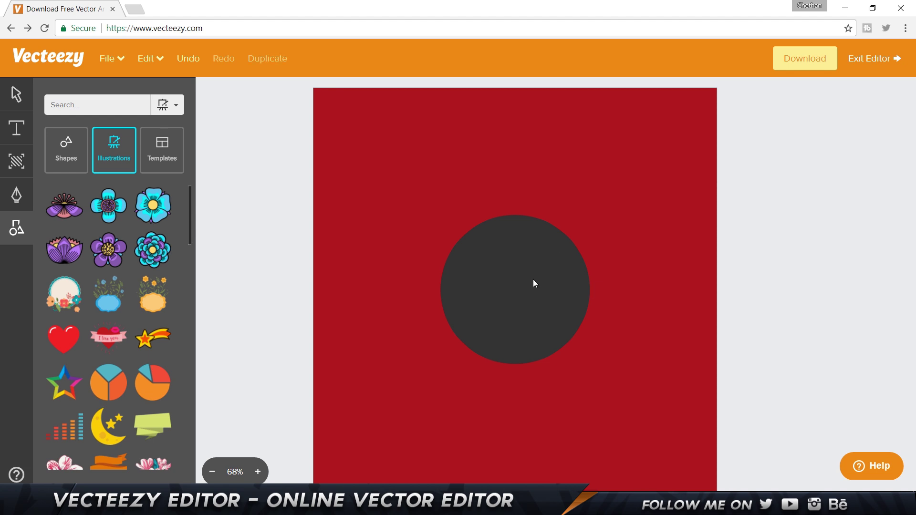
left_click(580, 269)
key("Delete")
- Add the pie chart illustration with three separated slices at the canvas centre and deselect it
left_click(175, 105)
left_click(174, 107)
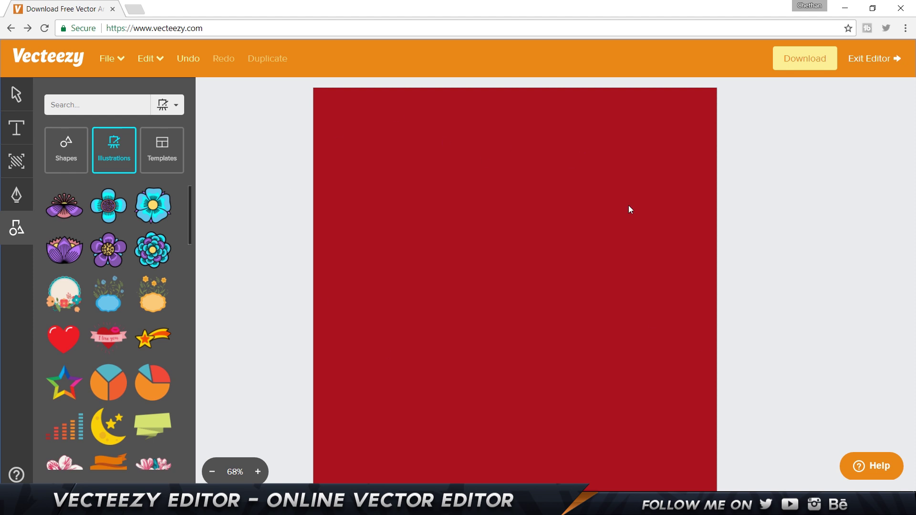
left_click_drag(108, 382, 598, 311)
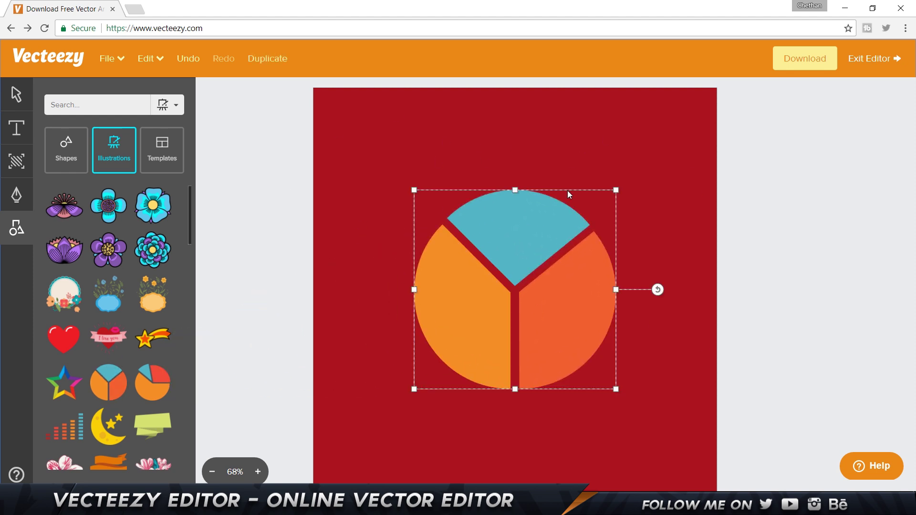
left_click(409, 141)
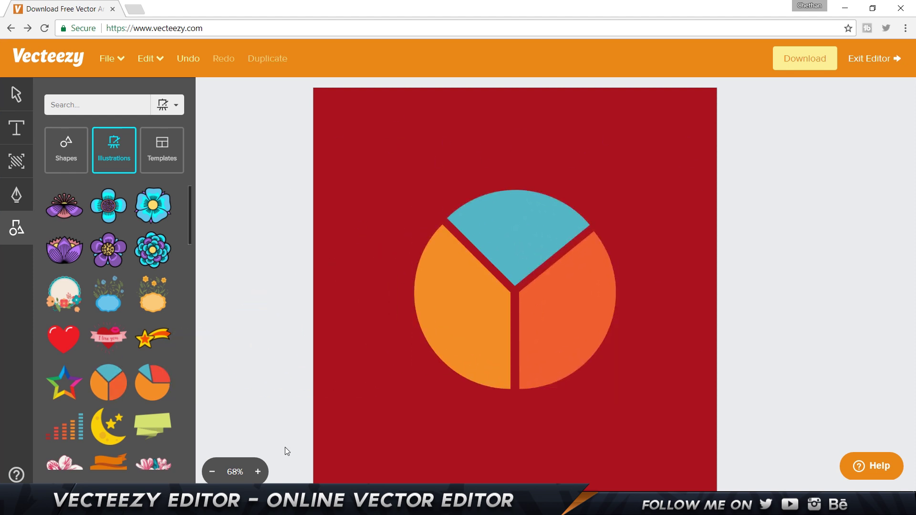
- Try clearing the whole canvas, undo the clearing and deselect the artwork
left_click(112, 60)
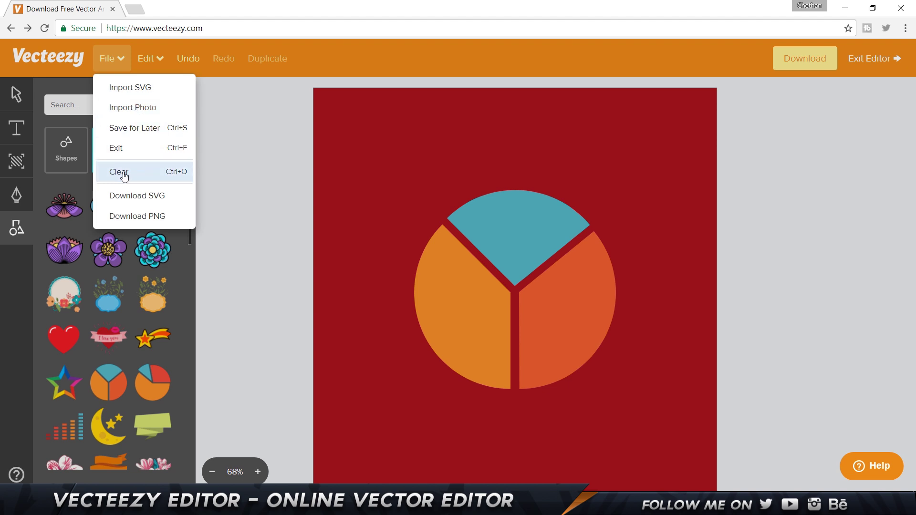
left_click(186, 176)
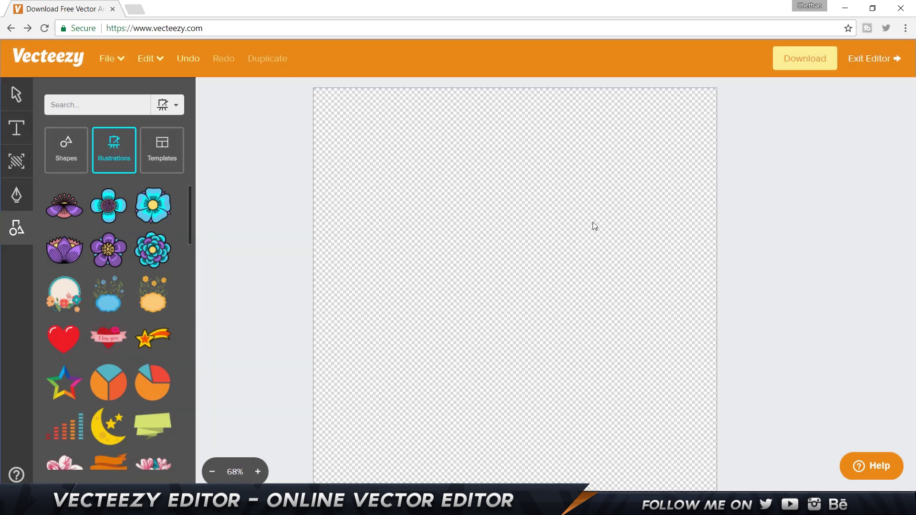
key("ctrl+z")
left_click(110, 58)
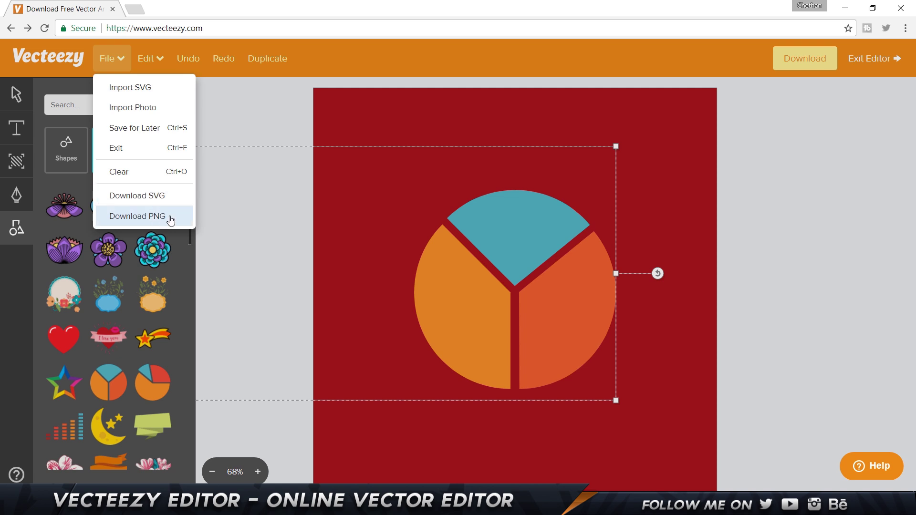
left_click(263, 119)
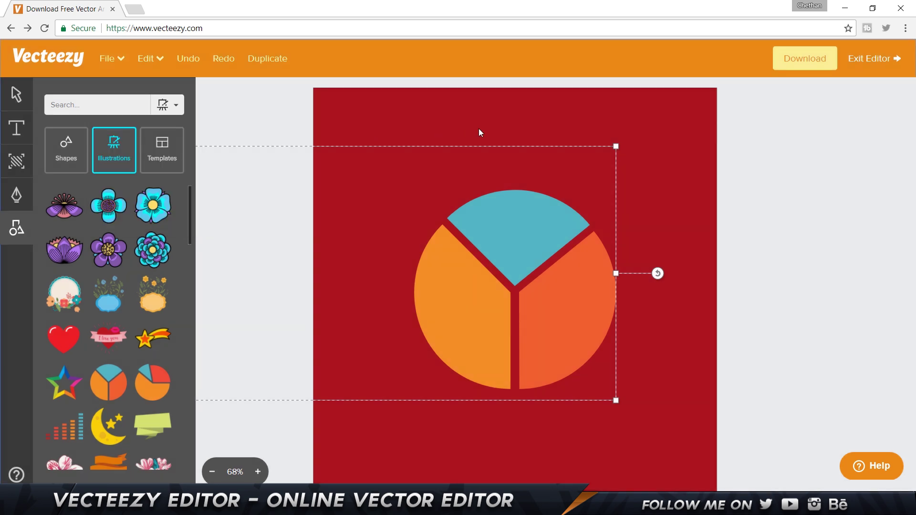
left_click(813, 214)
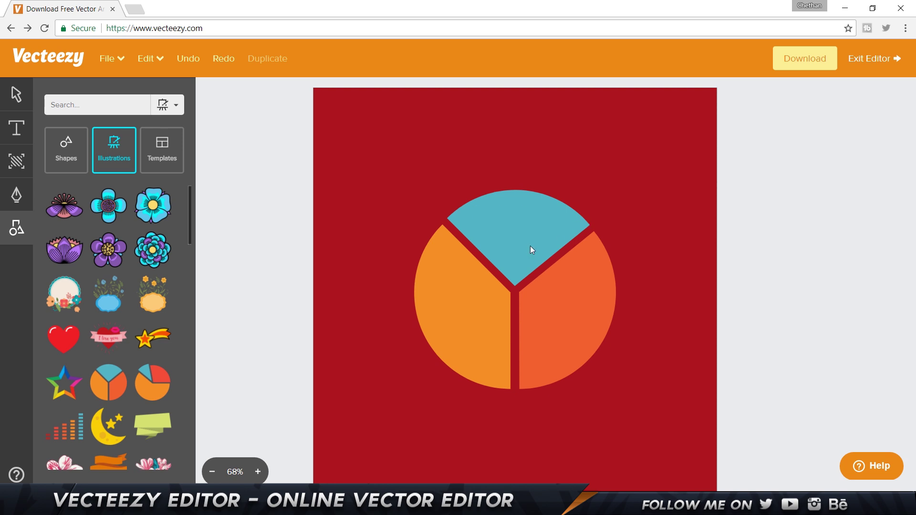
- Download the design as an SVG file, inspect Untitled.svg in the browser and close it
left_click(110, 58)
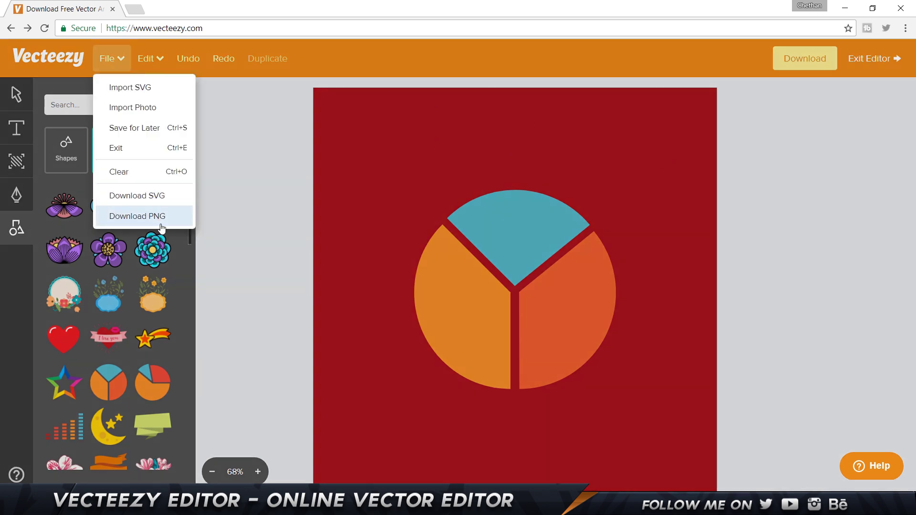
left_click(151, 196)
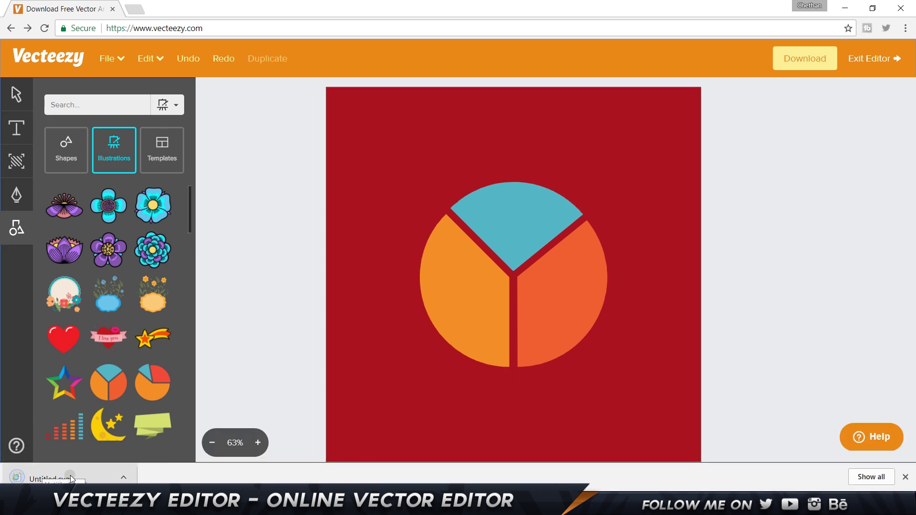
left_click(70, 478)
scroll(162, 177, "down", 3)
scroll(150, 170, "up", 3)
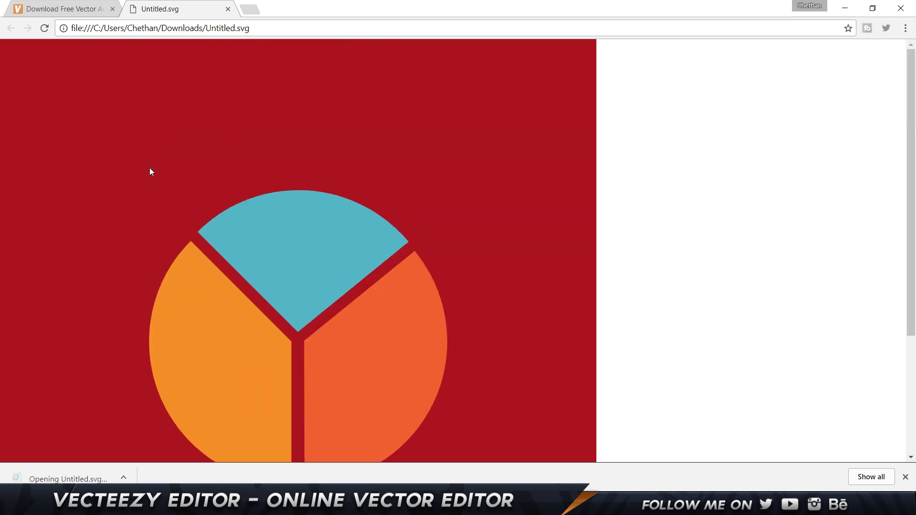
left_click(228, 8)
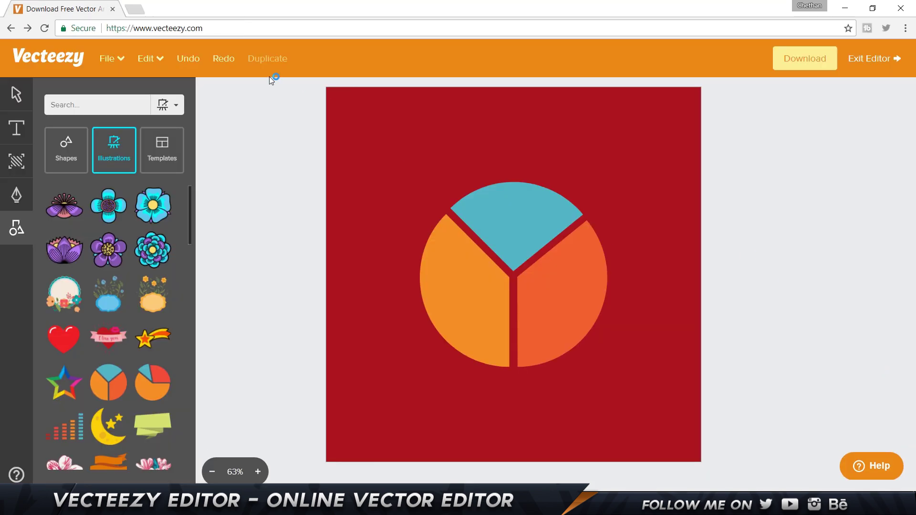
- Ungroup the pie chart illustration and select its blue slice on its own with the Selection tool
left_click(144, 64)
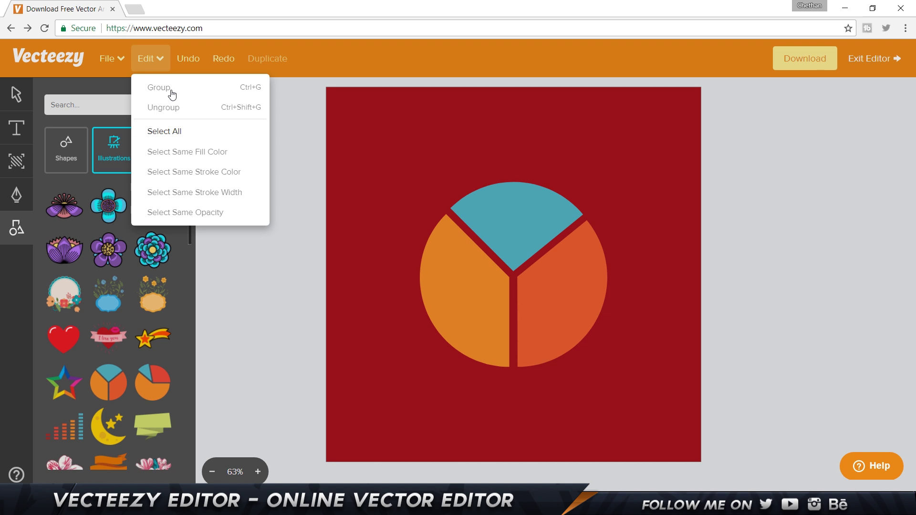
left_click(502, 220)
left_click(502, 219)
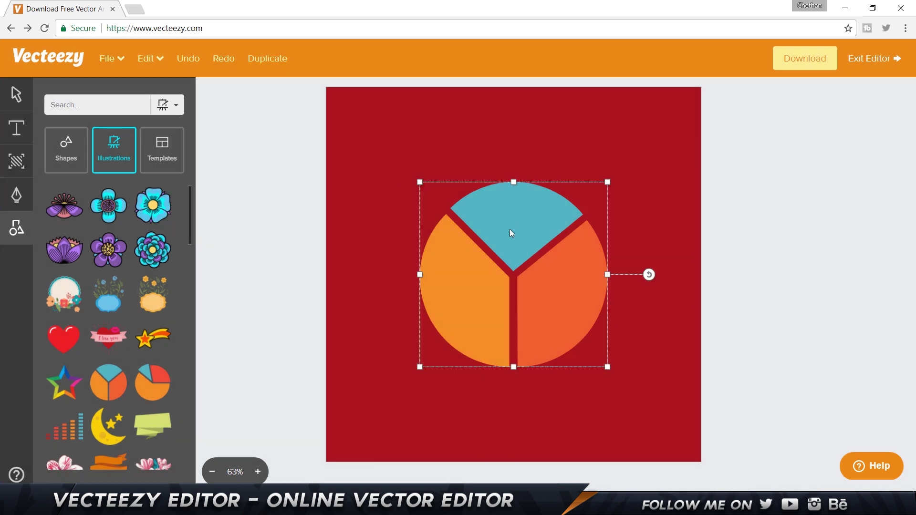
left_click(148, 58)
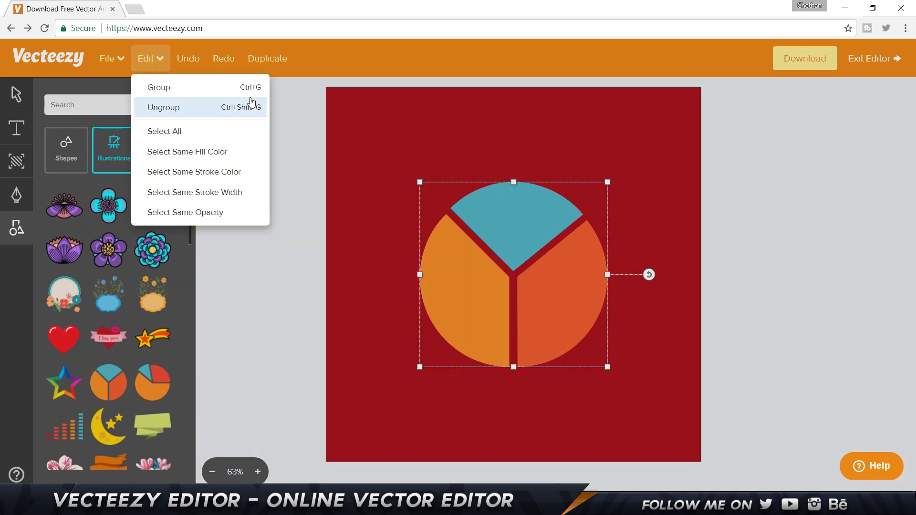
left_click(189, 108)
left_click(508, 202)
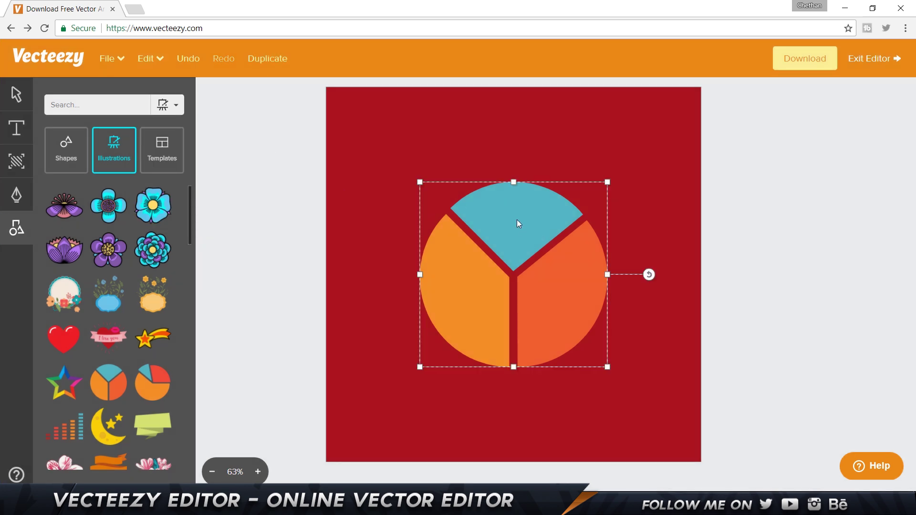
double_click(517, 220)
double_click(518, 253)
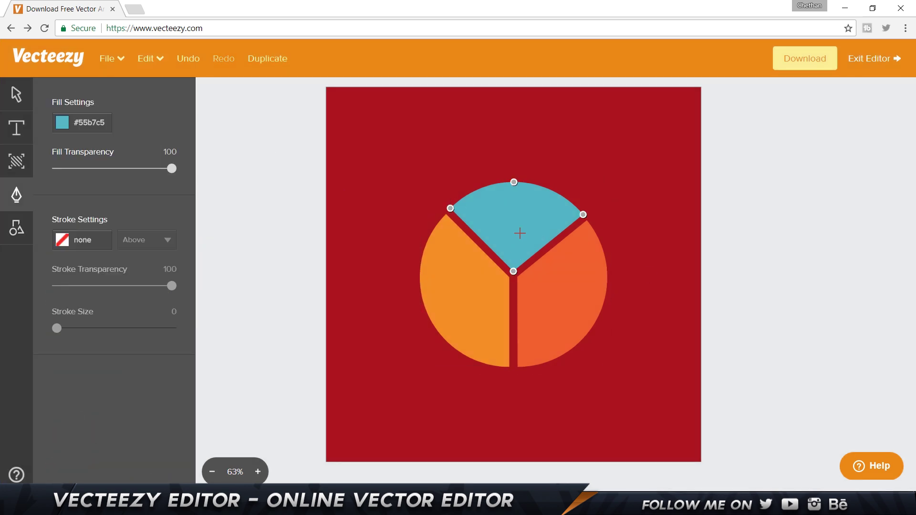
left_click(16, 94)
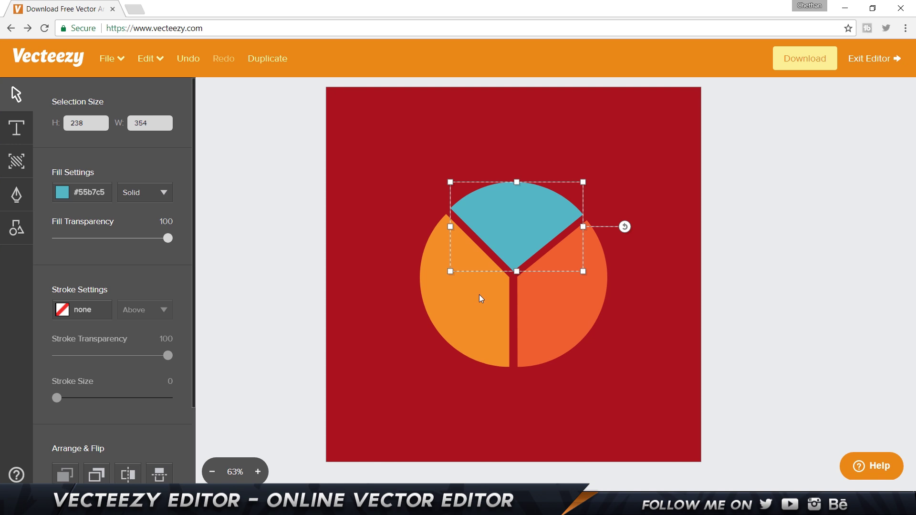
- Try grouping the blue and yellow-orange slices and moving them together, and undo the move and grouping
left_click(479, 298)
left_click(525, 220, "shift")
left_click(151, 58)
left_click(160, 92)
left_click(774, 228)
left_click_drag(497, 218, 534, 226)
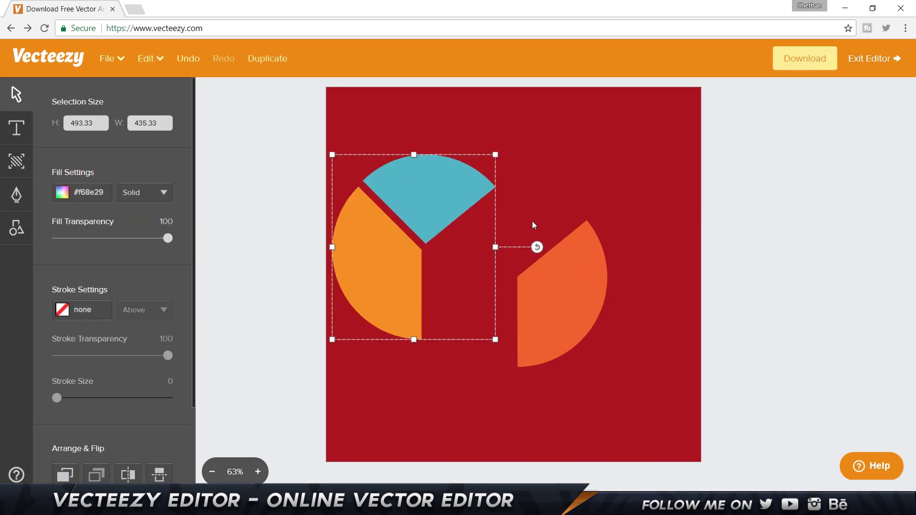
key("ctrl+z")
left_click(151, 60)
left_click(188, 65)
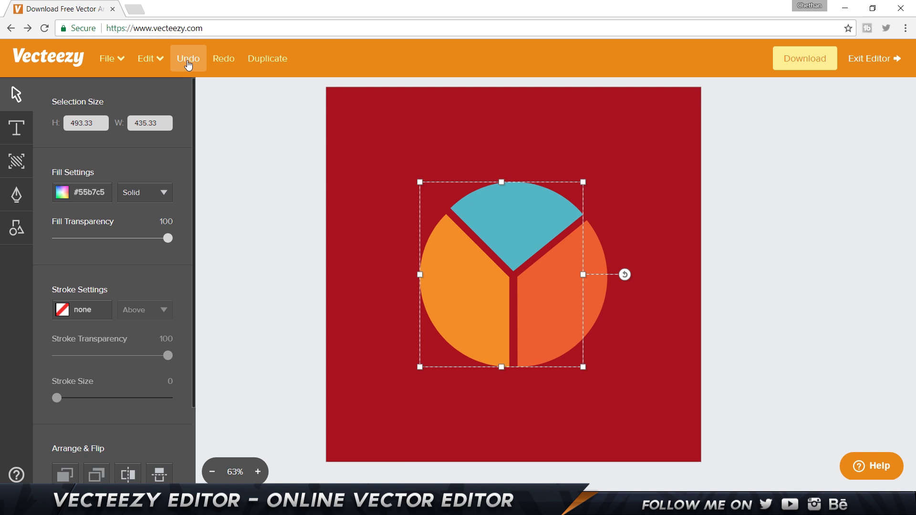
- Try duplicating the blue and yellow-orange slices, delete the offset copy, and undo a trial move of the blue slice
left_click(266, 60)
left_click_drag(542, 252, 615, 167)
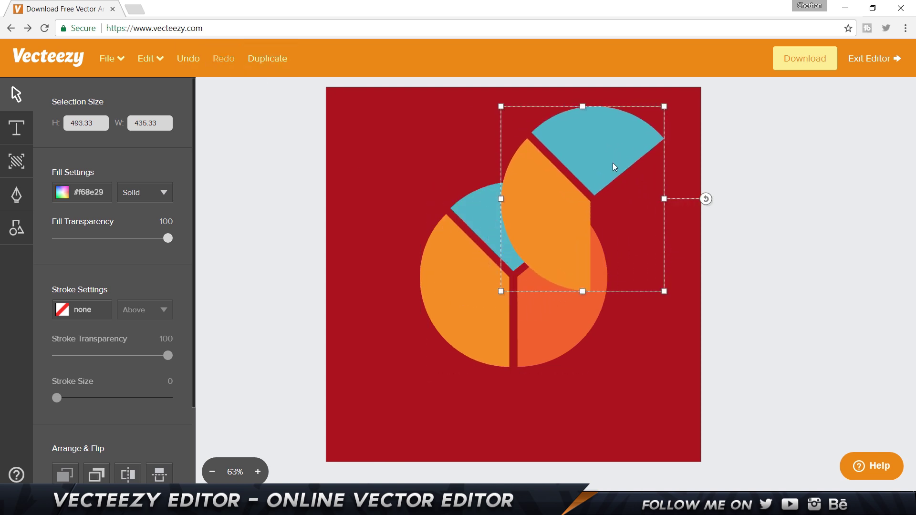
key("Delete")
left_click_drag(528, 196, 495, 175)
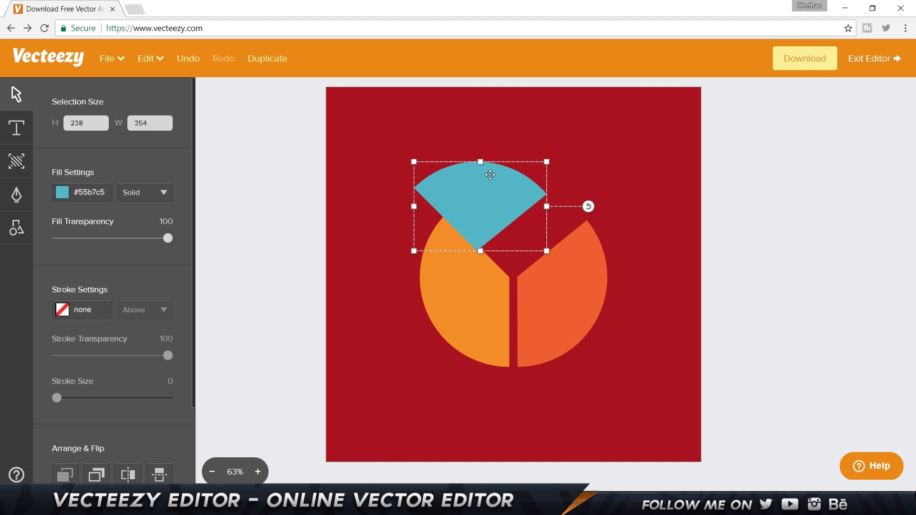
key("ctrl+z")
- Try aligning the blue and yellow-orange slices by top, right, horizontal centre, left, vertical centre and bottom
left_click(542, 198)
left_click(468, 293, "shift")
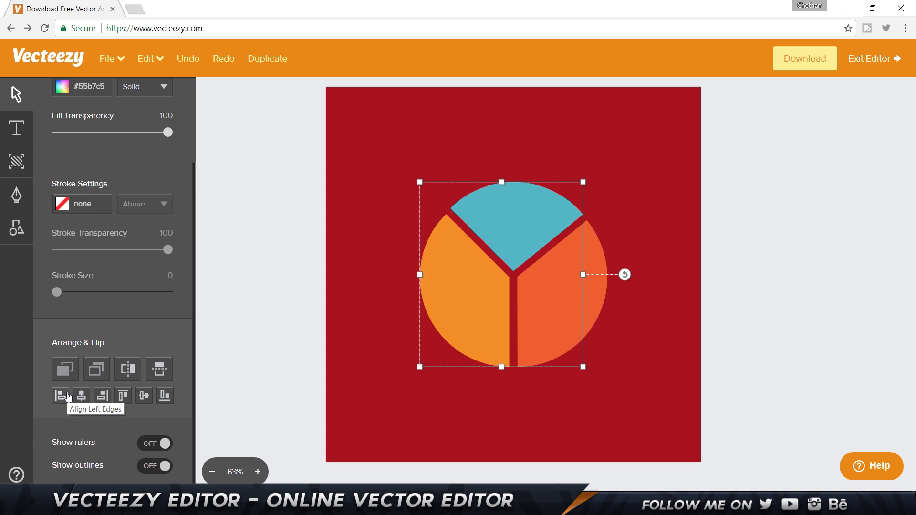
left_click(123, 396)
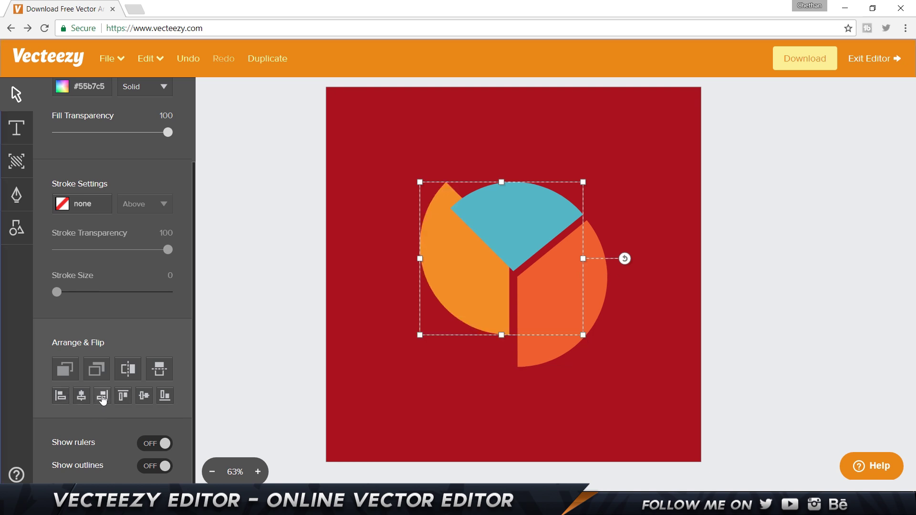
left_click(102, 395)
left_click(82, 395)
left_click(62, 397)
left_click(143, 396)
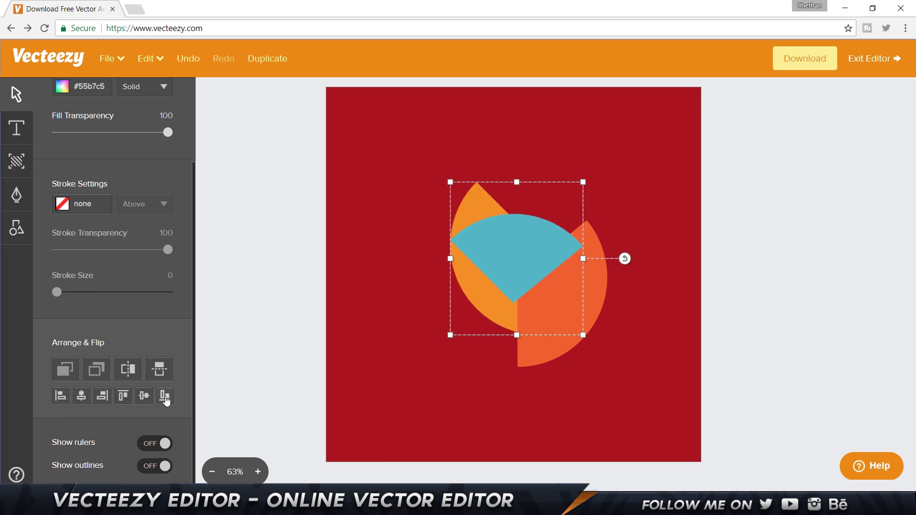
left_click(164, 395)
- Undo all the trial alignments of the two slices and deselect them
key("ctrl+z")
key("ctrl+z")
key("ctrl+z")
key("ctrl+z")
key("ctrl+z")
key("ctrl+z")
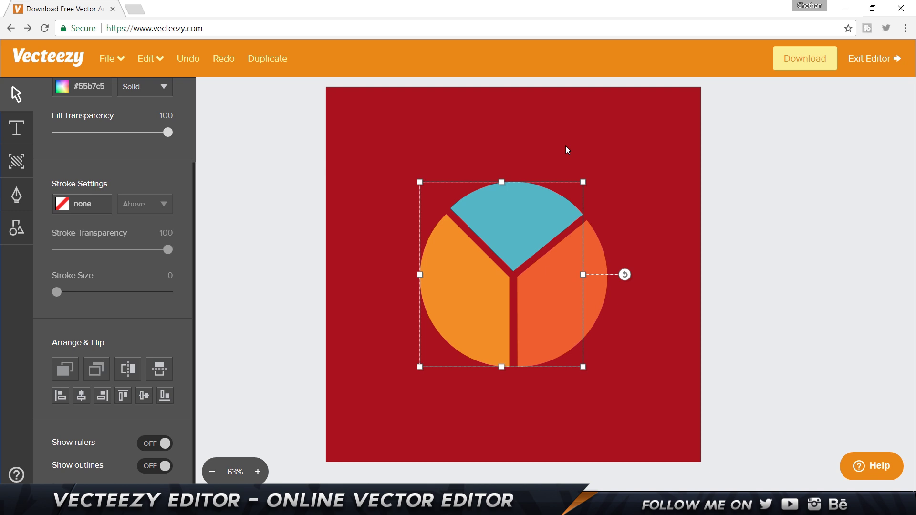
left_click(788, 202)
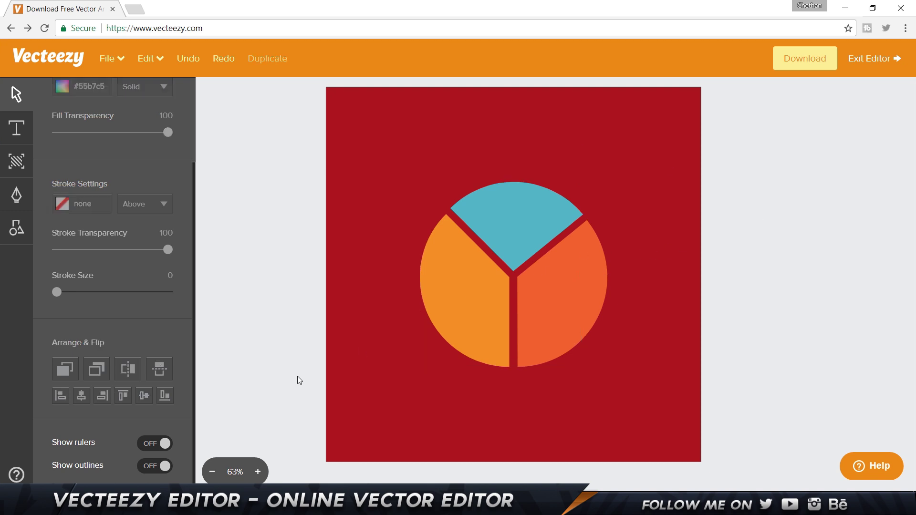
- Open the support message form, look through its contact, question and attachment fields, and close it unsent
left_click(16, 474)
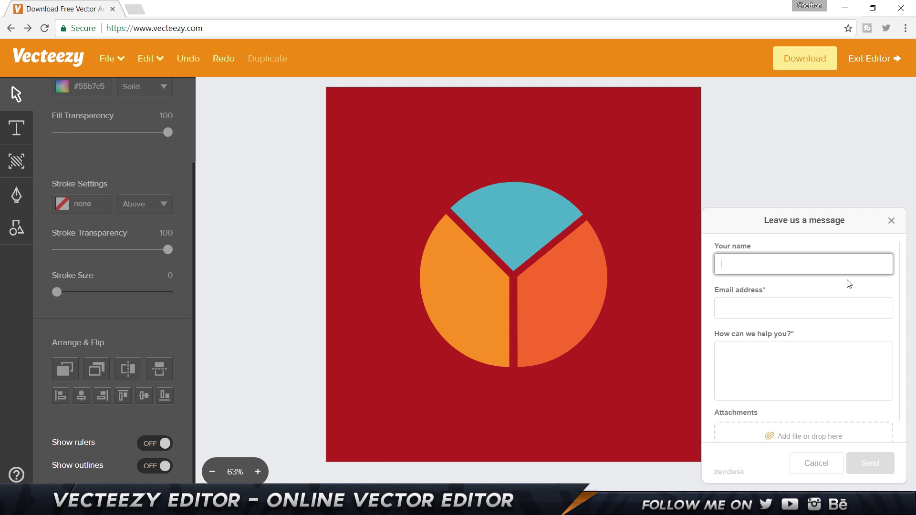
left_click(748, 360)
scroll(752, 393, "down", 1)
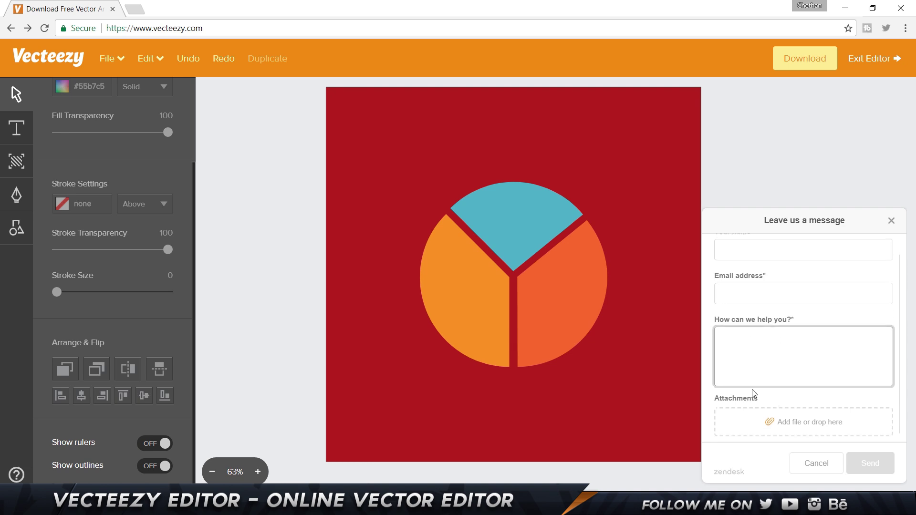
left_click(891, 221)
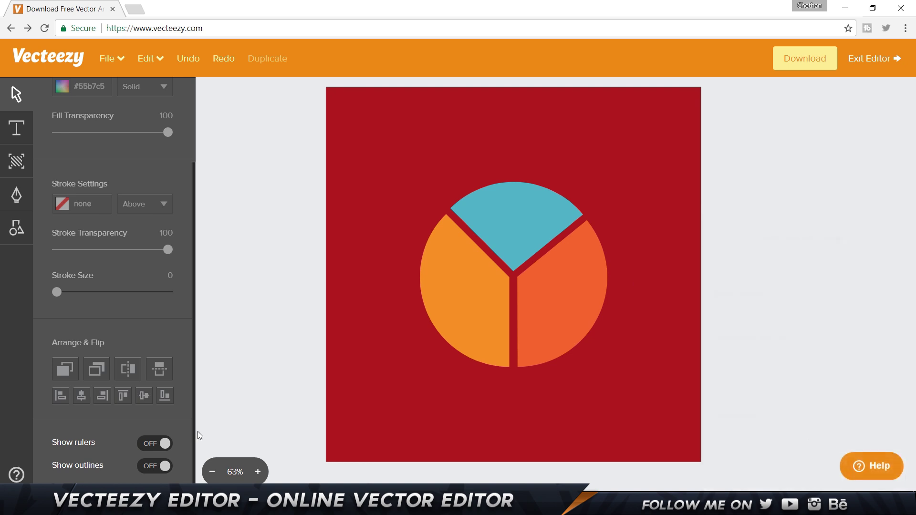
- Open the Editor App help page, browse its question topics for each tool, and close the page
left_click(17, 474)
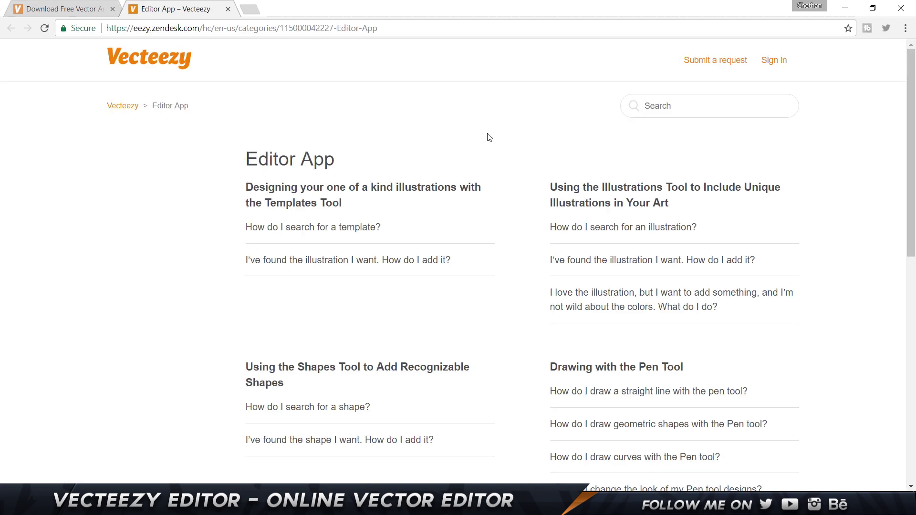
scroll(506, 144, "down", 10)
scroll(558, 215, "up", 10)
scroll(191, 239, "down", 10)
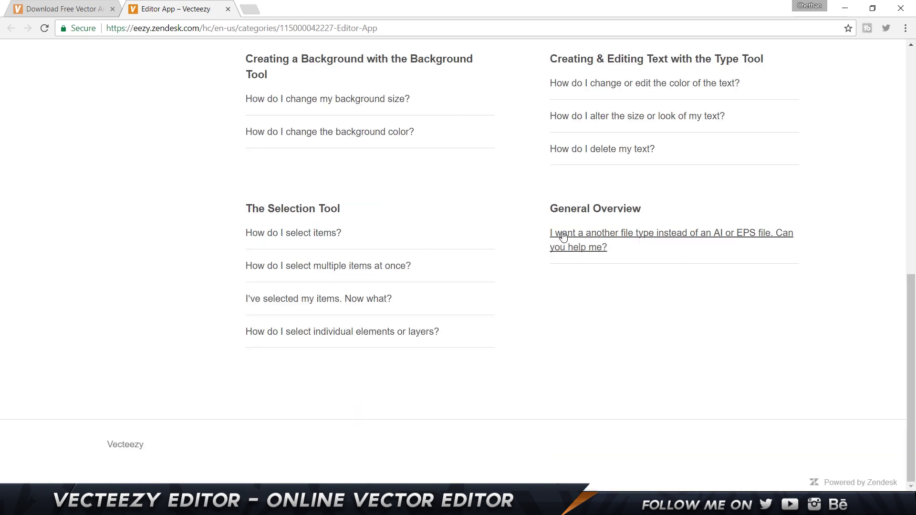
scroll(477, 238, "up", 1)
scroll(476, 238, "up", 10)
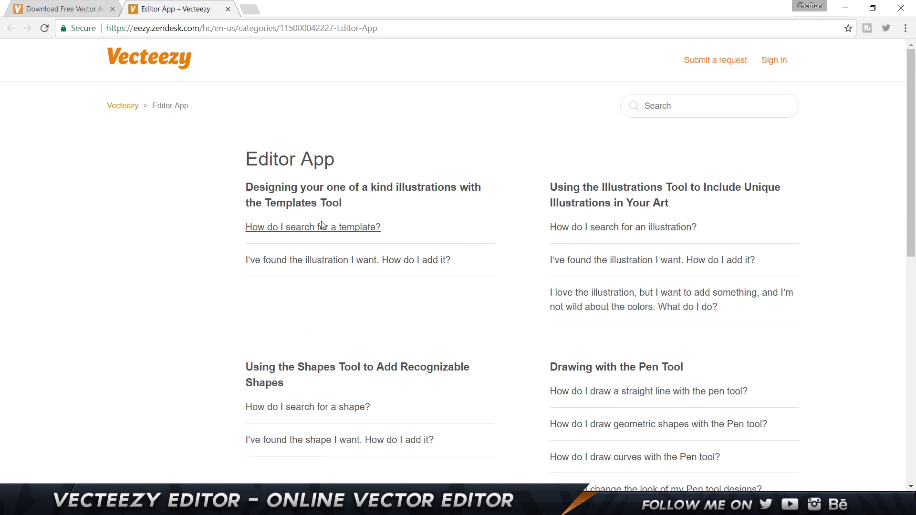
left_click(228, 9)
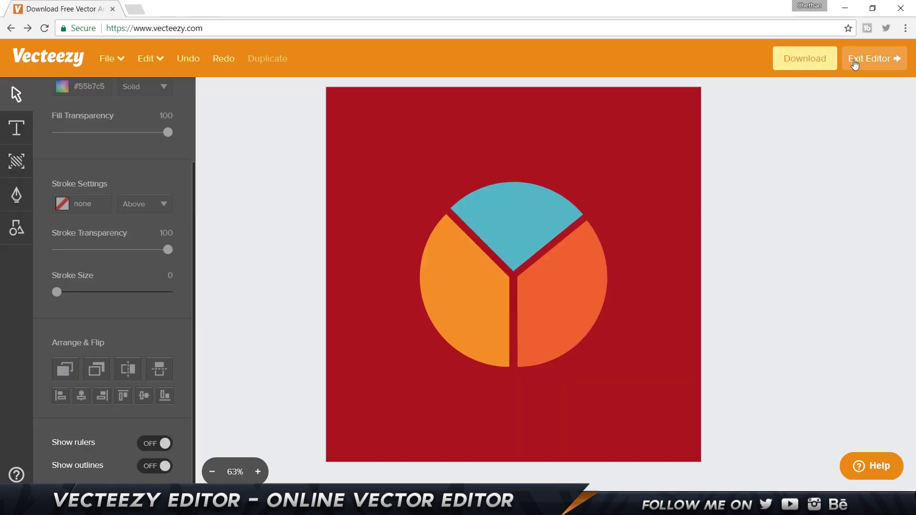
- Review the file types, accept the terms and conditions, download the design as SVG (Vector), and dismiss the download bar
left_click(820, 59)
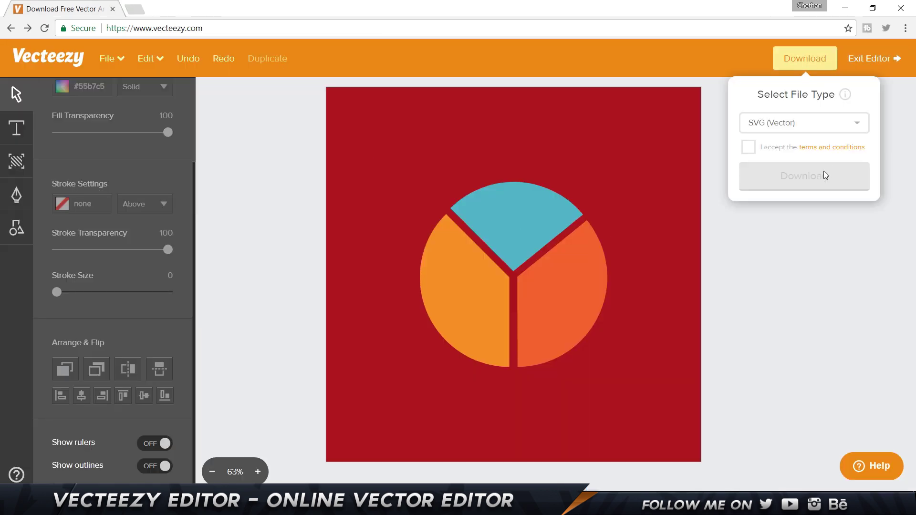
left_click(826, 124)
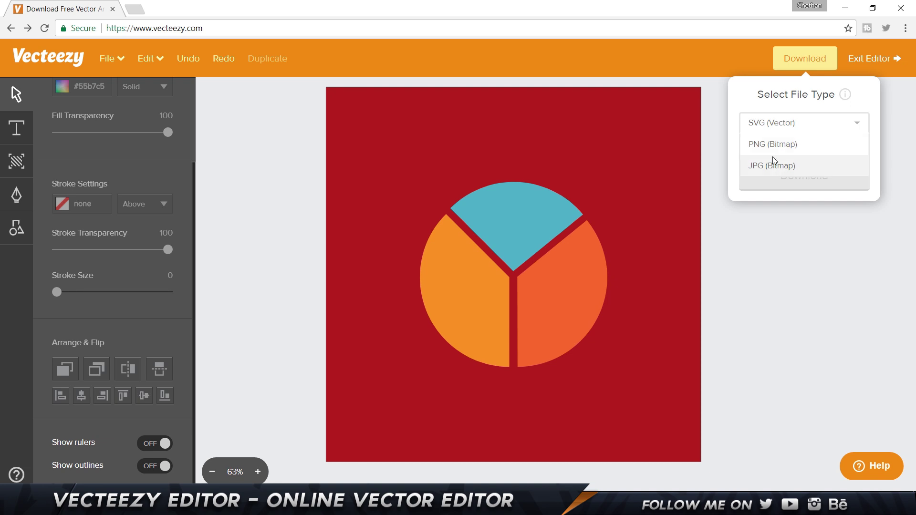
left_click(756, 95)
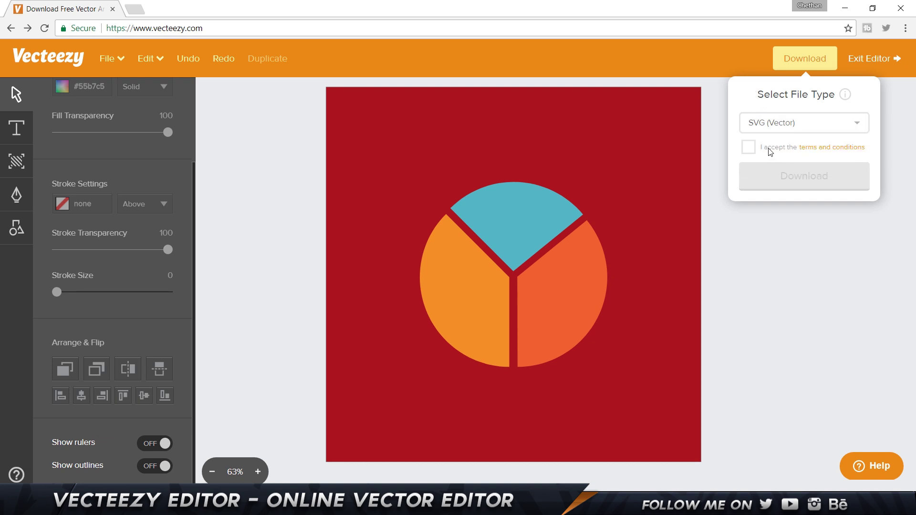
left_click(750, 147)
left_click(779, 179)
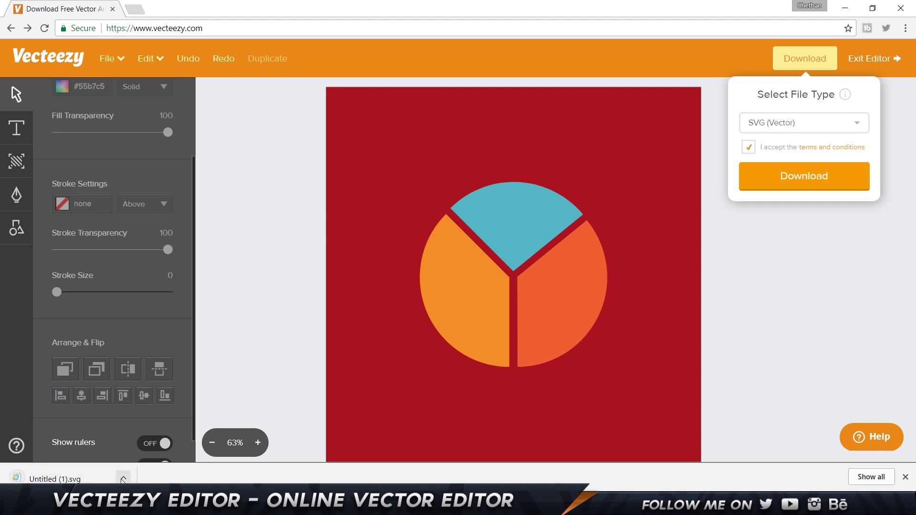
left_click(123, 480)
left_click(256, 337)
left_click(906, 477)
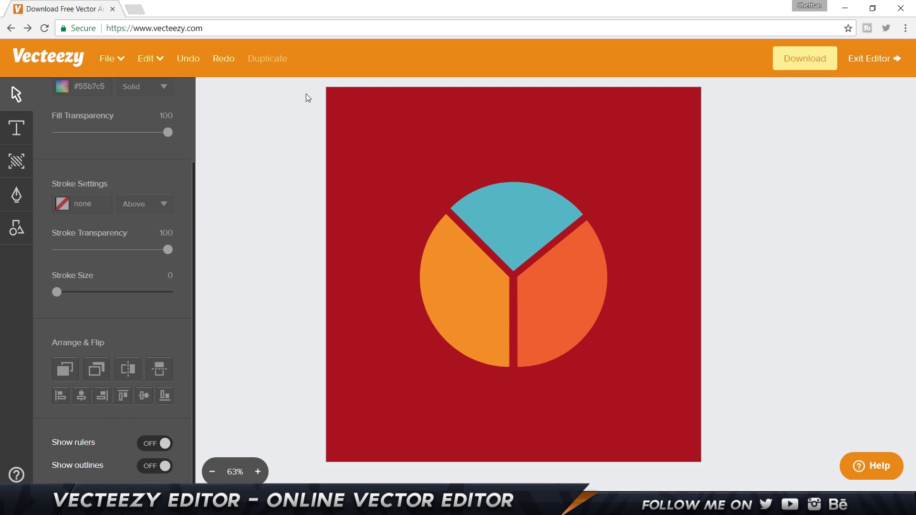
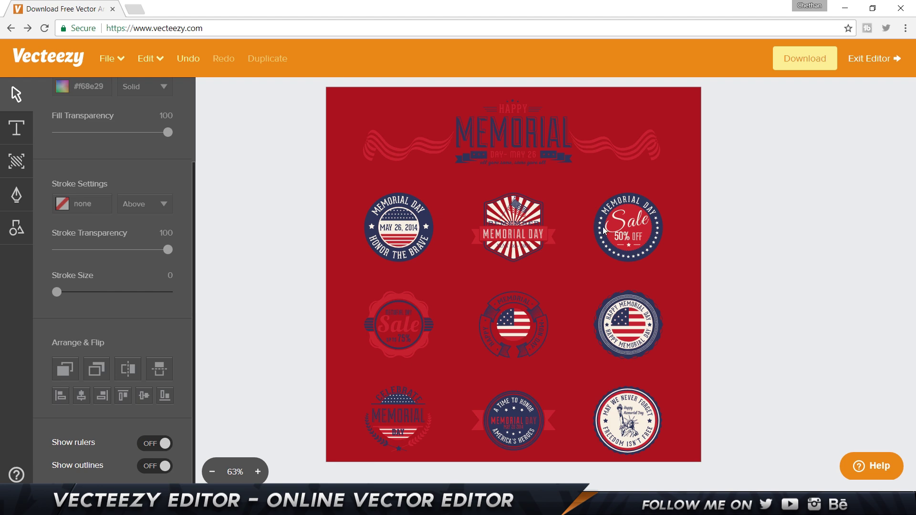
- Ungroup the artwork, and scale down and reposition the Memorial Day badge set in the middle of the red background
left_click(403, 219)
left_click(150, 58)
left_click(193, 109)
left_click_drag(663, 455, 574, 348)
left_click_drag(469, 127, 522, 157)
left_click(150, 59)
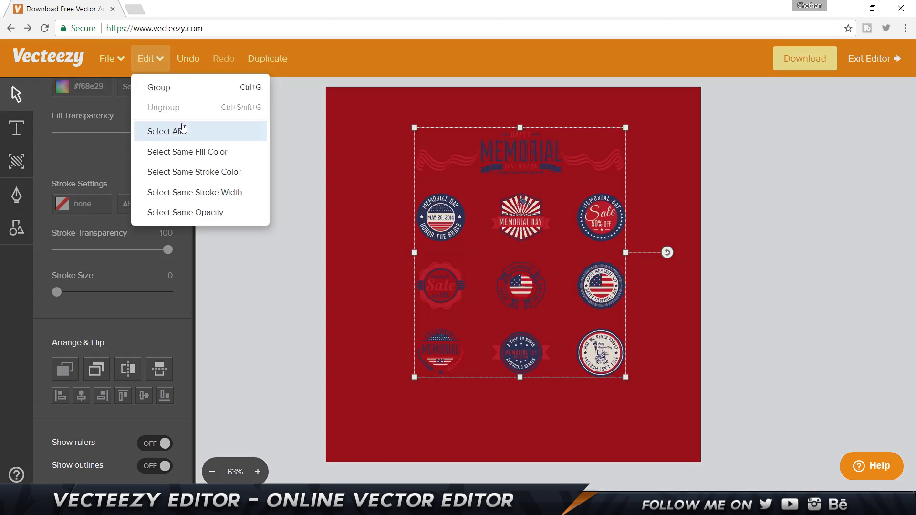
left_click(300, 169)
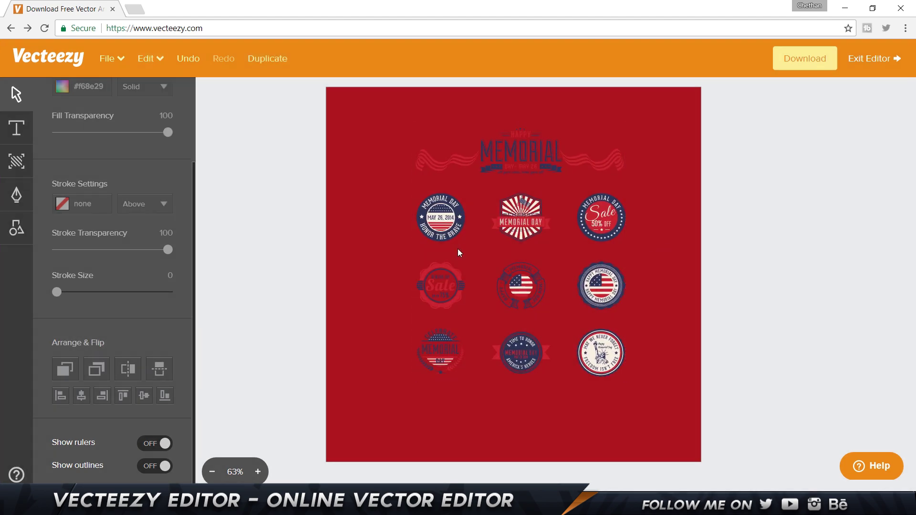
- Delete the Memorial banner and every badge except the round HONOR THE BRAVE one
left_click(527, 207)
key("Delete")
left_click(600, 217)
key("Delete")
left_click(533, 365)
key("Delete")
left_click(601, 354)
key("Delete")
left_click(522, 286)
key("Delete")
left_click(521, 154)
key("Delete")
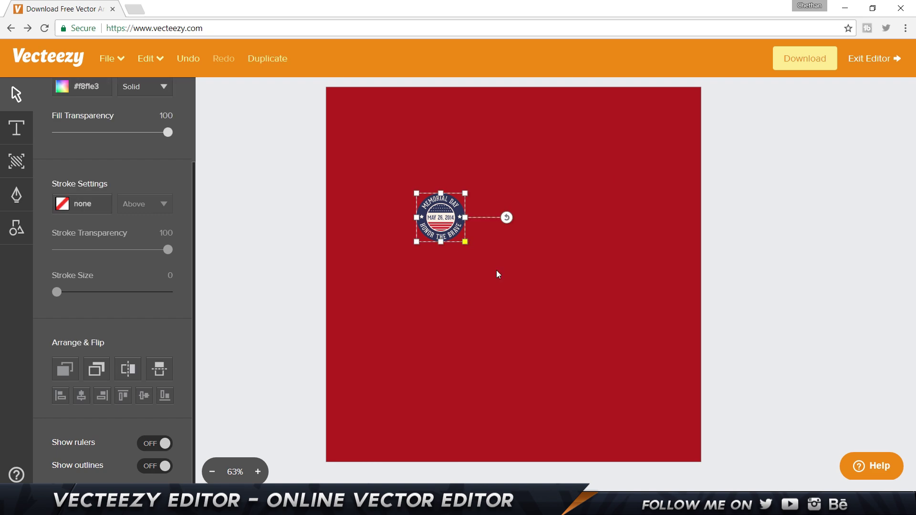
- Enlarge the HONOR THE BRAVE badge to fill most of the artboard and centre it on the red background
left_click_drag(465, 242, 675, 452)
left_click_drag(565, 287, 506, 244)
scroll(531, 262, "up", 2)
left_click(805, 58)
left_click(668, 174)
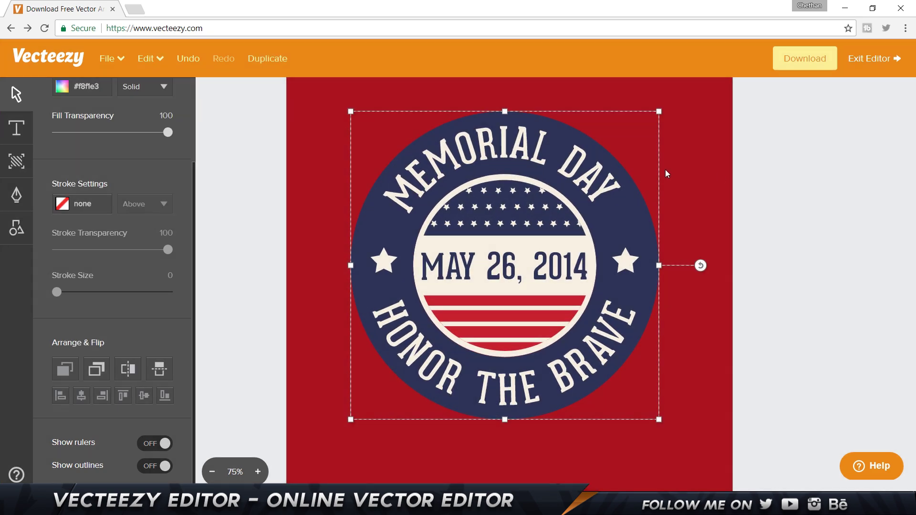
- Remove the MEMORIAL DAY lettering from the badge's upper arc
left_click(582, 166)
left_click(548, 161)
left_click(542, 159)
left_click(16, 127)
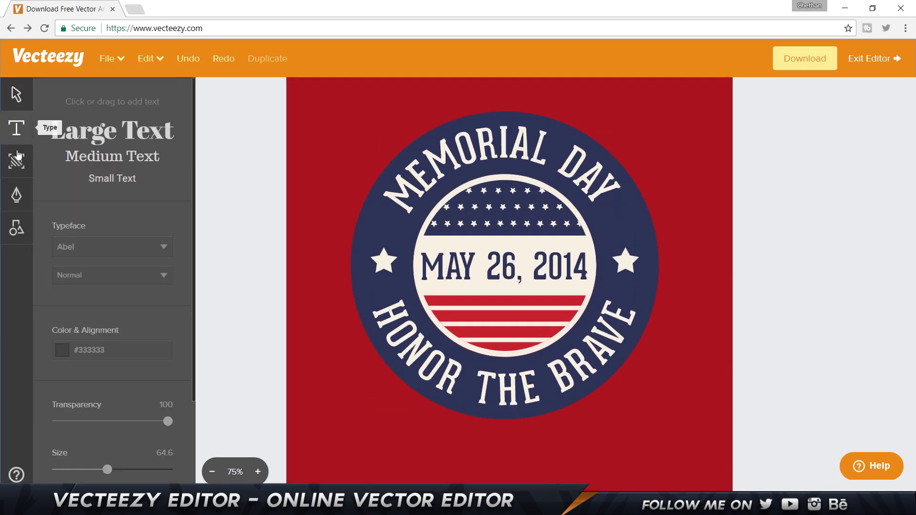
left_click(16, 94)
left_click(458, 153)
key("Delete")
left_click(446, 165)
key("Delete")
left_click(537, 147)
key("Delete")
key("ctrl+z")
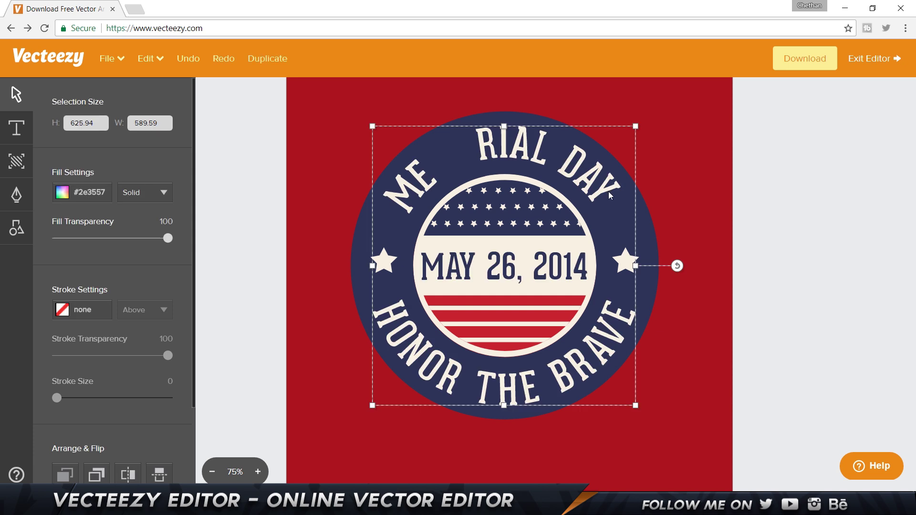
left_click(597, 180)
key("Delete")
- Add the text "VECTEEZY" across the upper part of the badge
left_click(17, 128)
left_click(295, 210)
type("VECTEEZY")
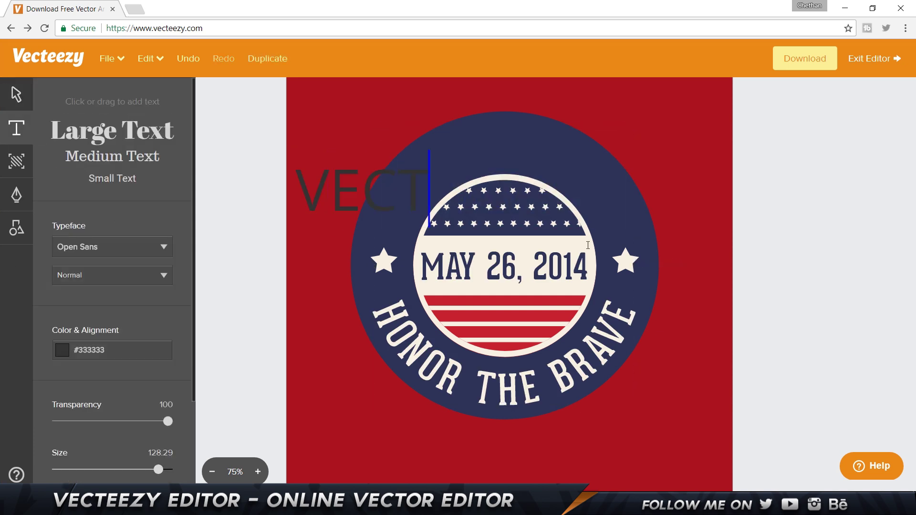
- Set the typeface of the VECTEEZY text to Asul
left_click_drag(568, 206, 57, 213)
left_click(127, 250)
left_click(112, 156)
left_click(24, 95)
key("Delete")
left_click(358, 194)
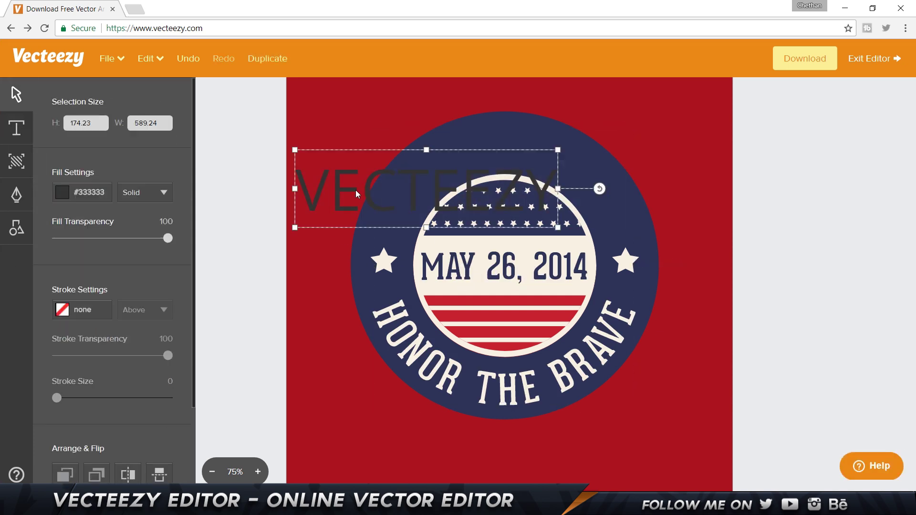
left_click(16, 127)
left_click_drag(553, 195, 297, 196)
left_click(112, 246)
type("asu")
left_click(86, 295)
- Fill the VECTEEZY text with solid white, #ffffff
left_click(112, 235)
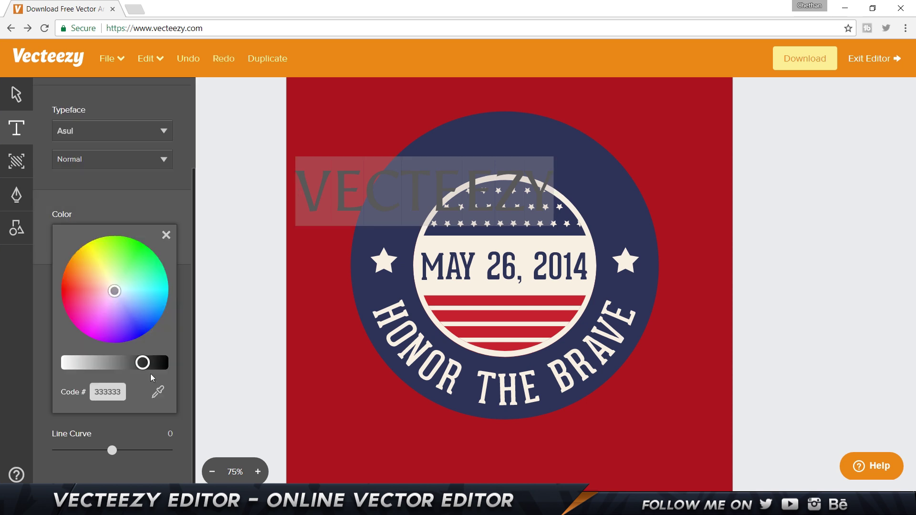
left_click(166, 234)
left_click(16, 94)
scroll(119, 227, "up", 3)
left_click(143, 192)
left_click(95, 192)
left_click(67, 320)
left_click(159, 349)
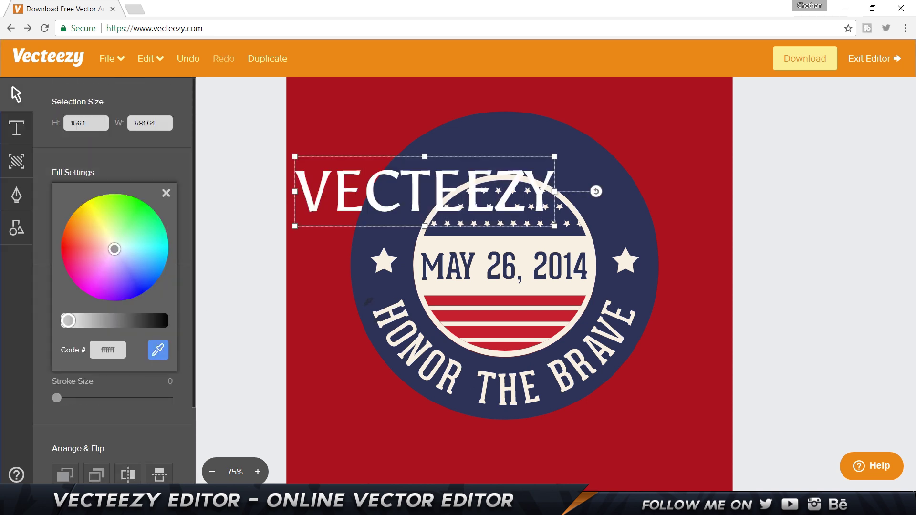
- Curve the VECTEEZY text along the badge's upper arc and delete the HONOR THE BRAVE lettering
double_click(437, 178)
scroll(113, 334, "down", 3)
left_click_drag(112, 450, 169, 450)
left_click_drag(574, 79, 602, 99)
left_click(16, 94)
left_click_drag(406, 133, 510, 152)
key("Delete")
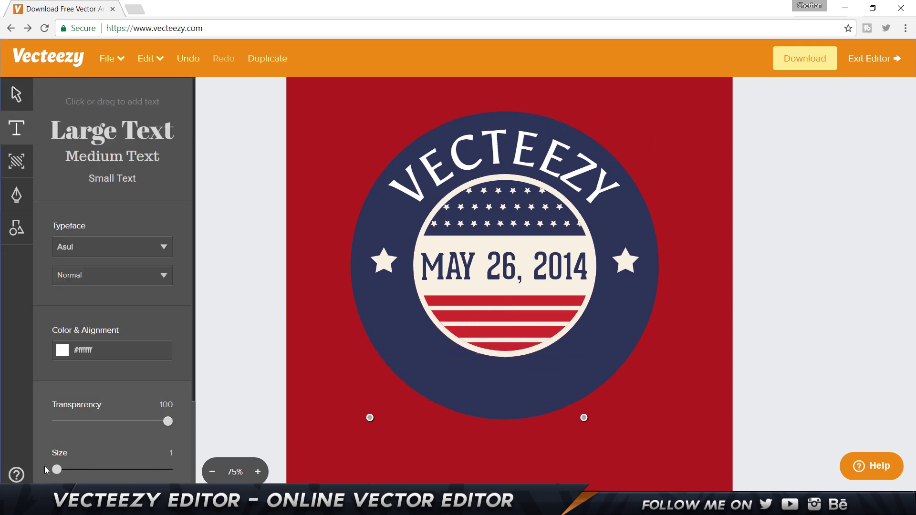
- Fit an EDITOR text to the badge's lower arc with size 105.81, line curve -200 and letter spacing 5.00
left_click_drag(57, 470, 141, 470)
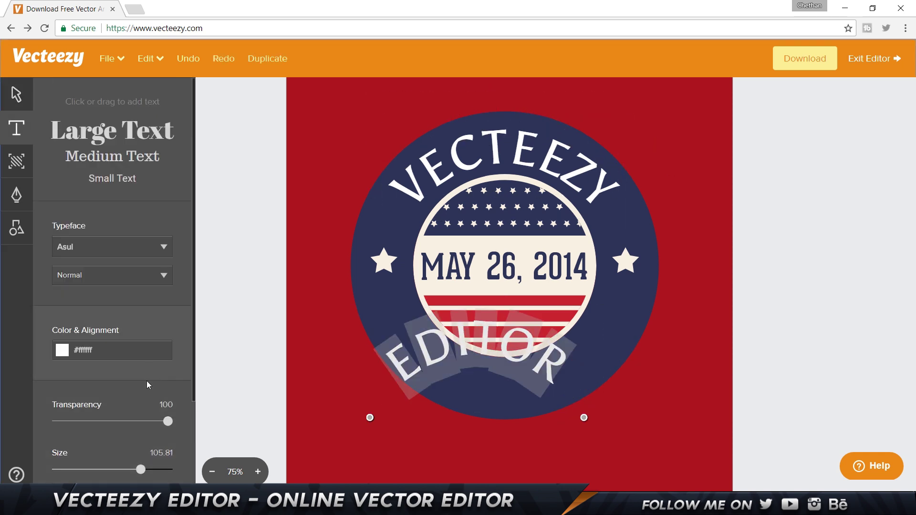
scroll(147, 380, "down", 3)
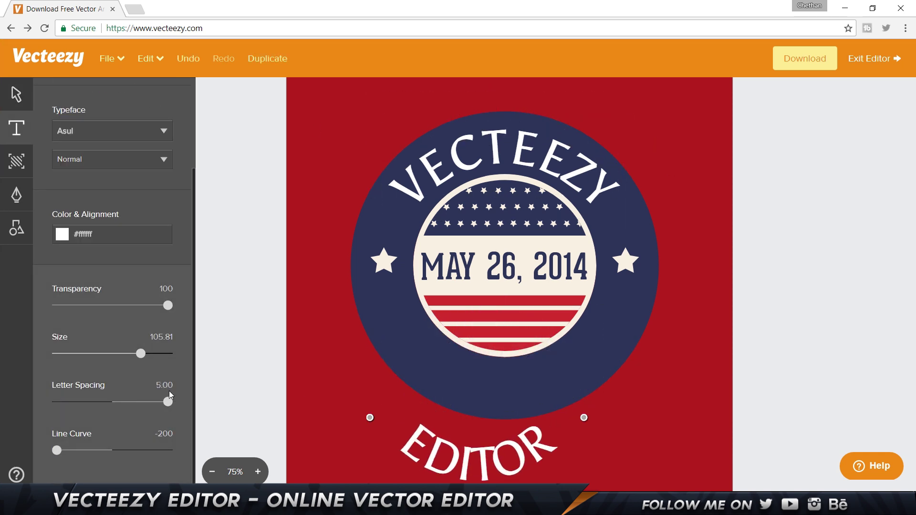
left_click_drag(169, 391, 172, 391)
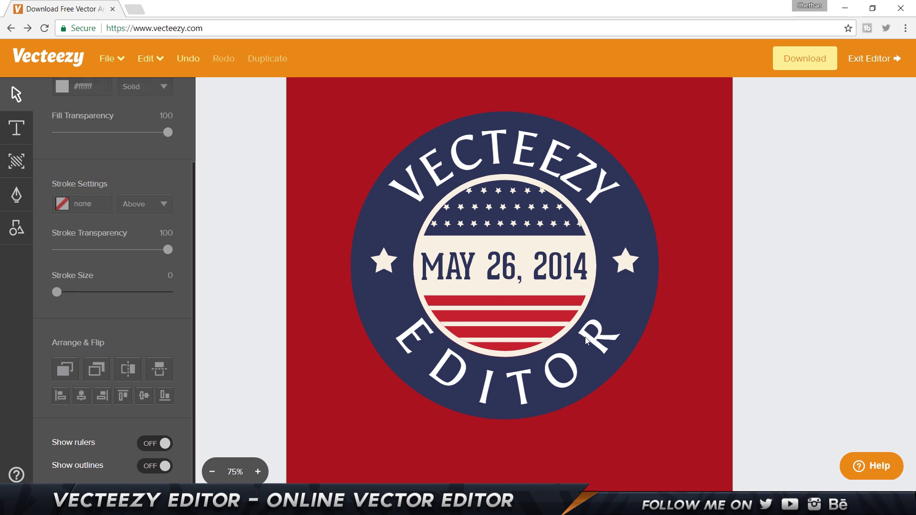
- Align the VECTEEZY and EDITOR texts on their horizontal centres
key("ctrl+z")
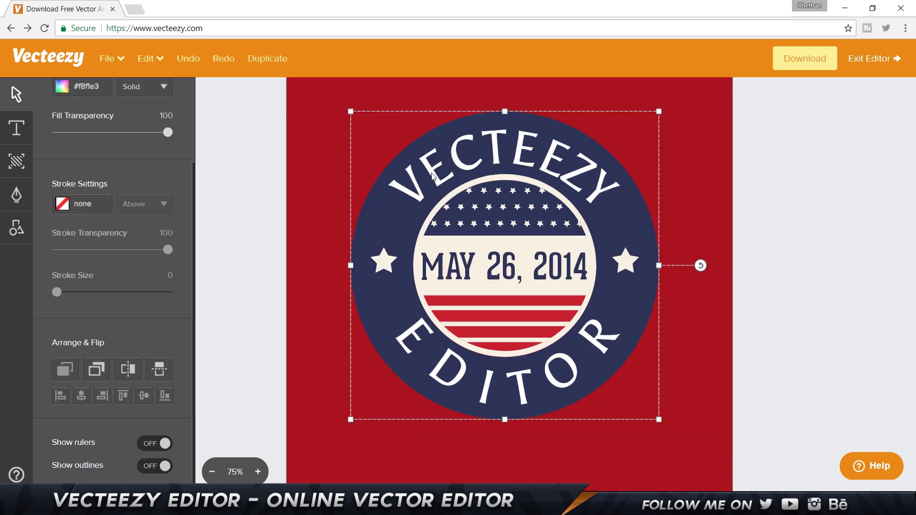
left_click(81, 398)
key("ctrl+z")
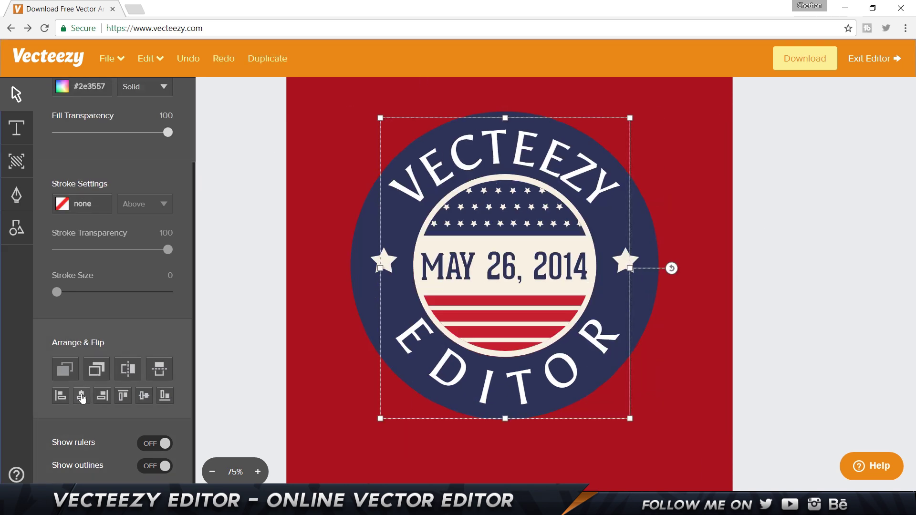
left_click(81, 398)
- Ungroup the badge's central lettering and delete the MAY 26, 2014 date
left_click(511, 263)
left_click(151, 58)
left_click(205, 115)
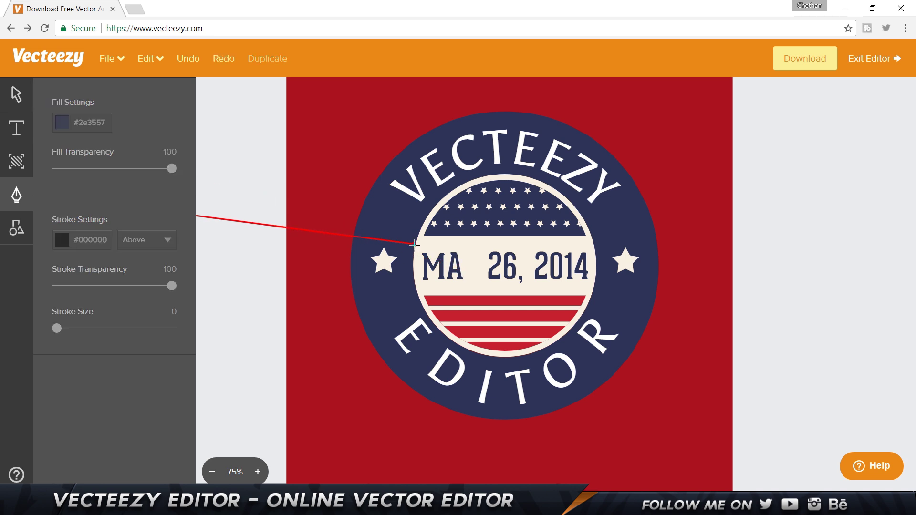
left_click(17, 95)
left_click(441, 274)
key("Delete")
- Make a copy of the VECTEEZY text read "12 JULY, 2017" and set its line curve to 0
left_click_drag(438, 166, 439, 262)
double_click(506, 252)
type("12 JULY")
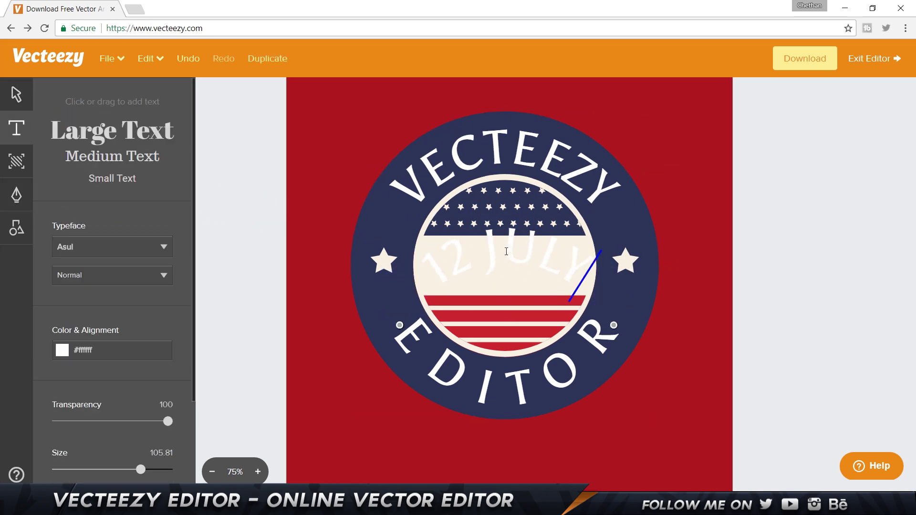
key("ctrl+a")
scroll(112, 363, "down", 3)
left_click_drag(168, 450, 112, 450)
- Fill the 12 JULY, 2017 text with the badge's dark blue, #2e3557, using the colour sampler
key("ctrl+a")
left_click(91, 235)
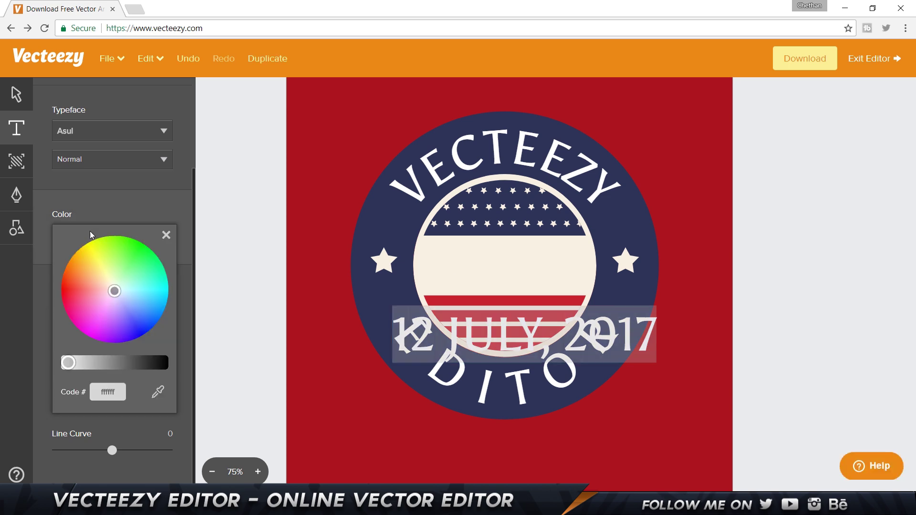
left_click(156, 395)
left_click(79, 192)
left_click(158, 351)
left_click(391, 254)
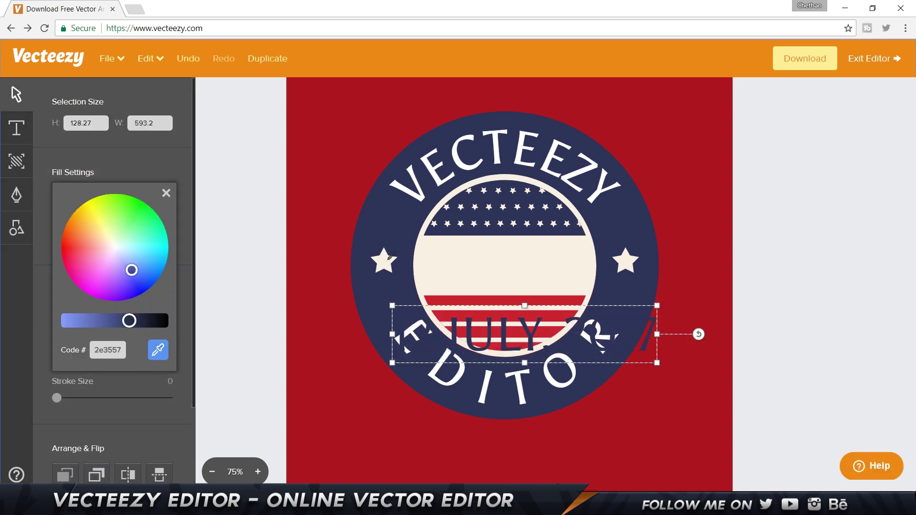
- Move the 12 JULY, 2017 text onto the cream centre band and shrink it to fit inside the circle
left_click_drag(530, 343, 512, 269)
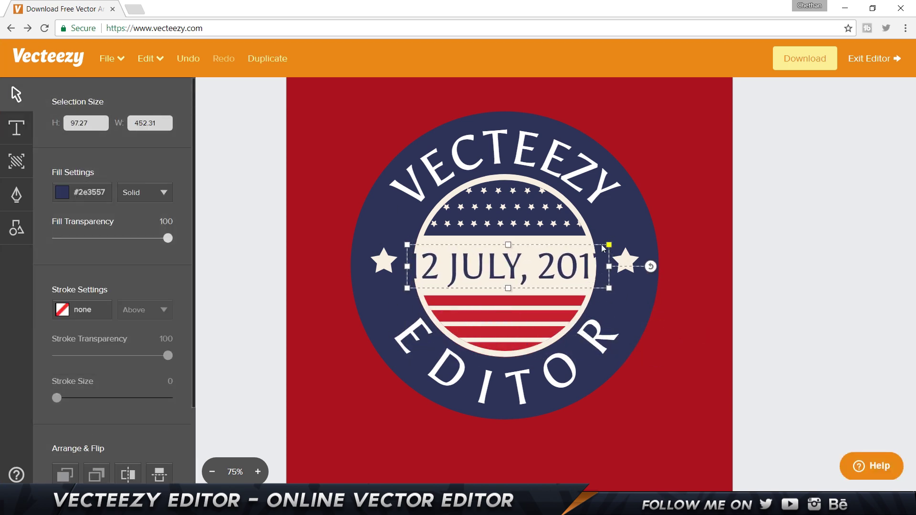
left_click_drag(602, 247, 591, 249)
left_click(778, 237)
- Ungroup the two side stars from the other badge parts and fill them with the stripes' red, #c72031
left_click(390, 260)
key("ctrl+shift+g")
left_click(391, 260)
left_click(82, 193)
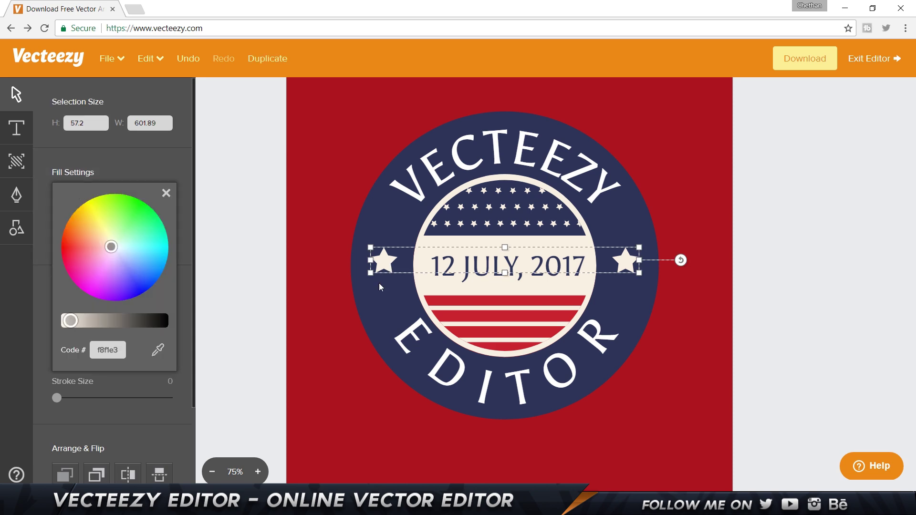
- Open the download options for the finished badge
left_click(806, 58)
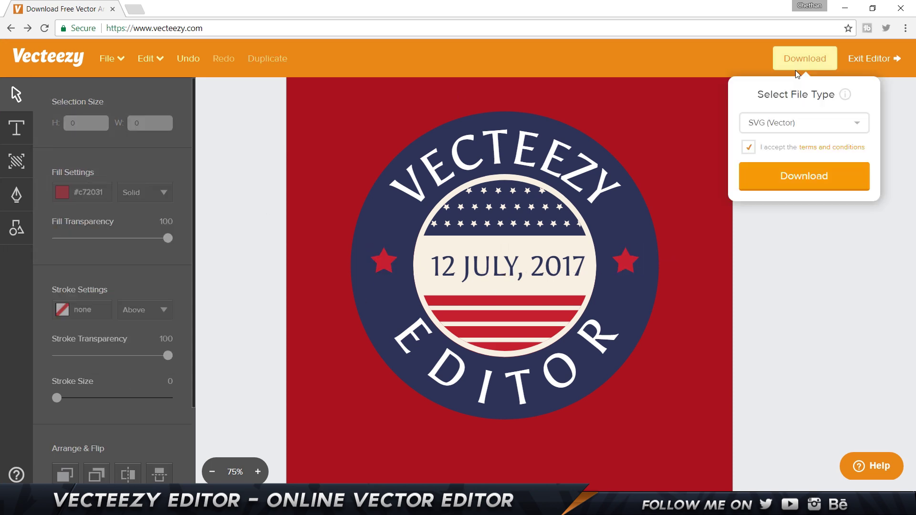